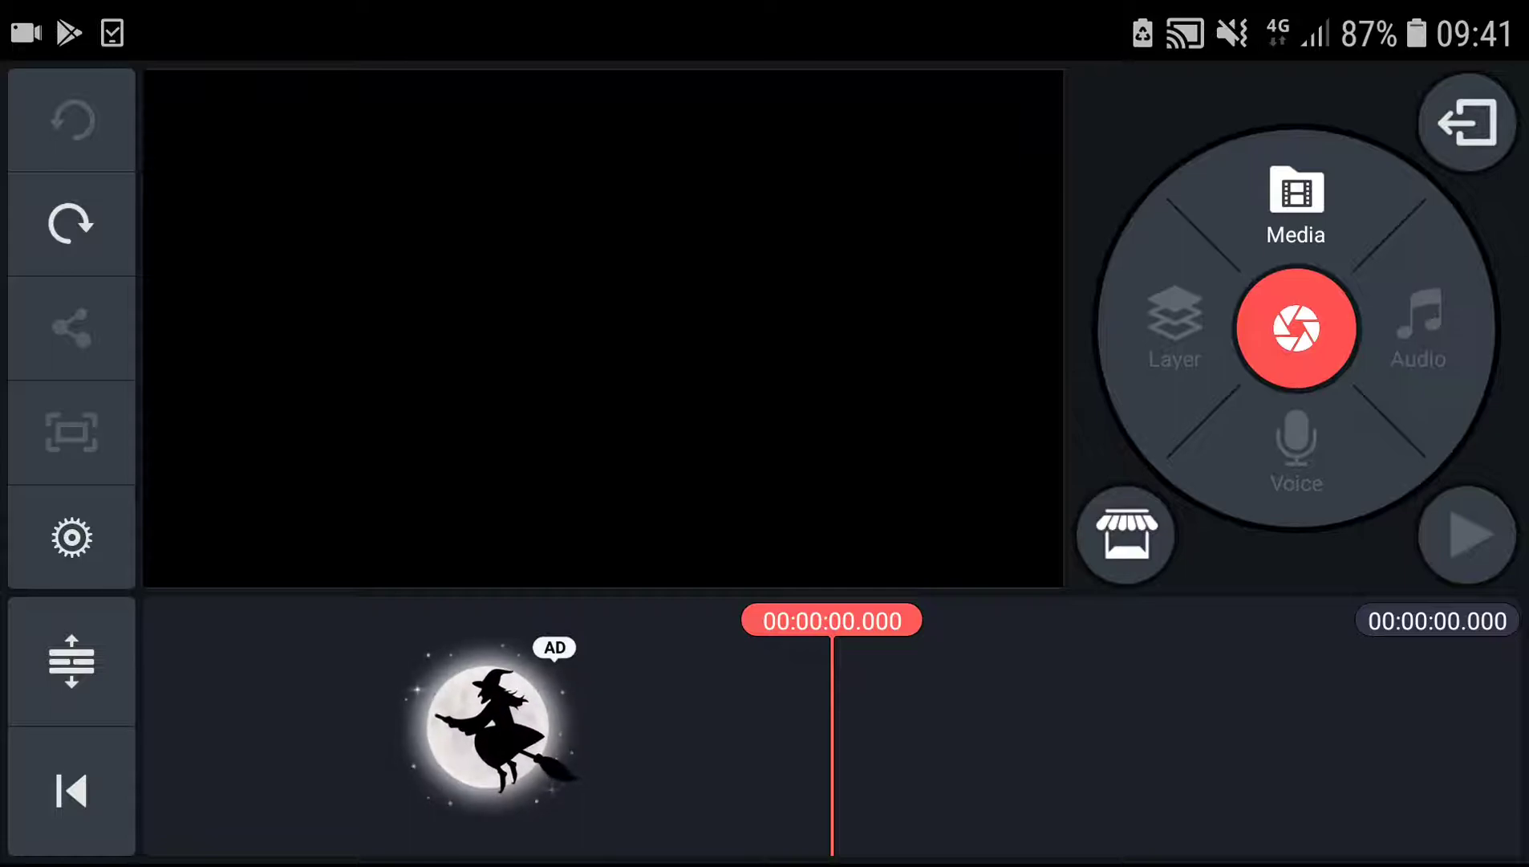
Open the Media Browser from the radial menu of the empty project
click(1297, 213)
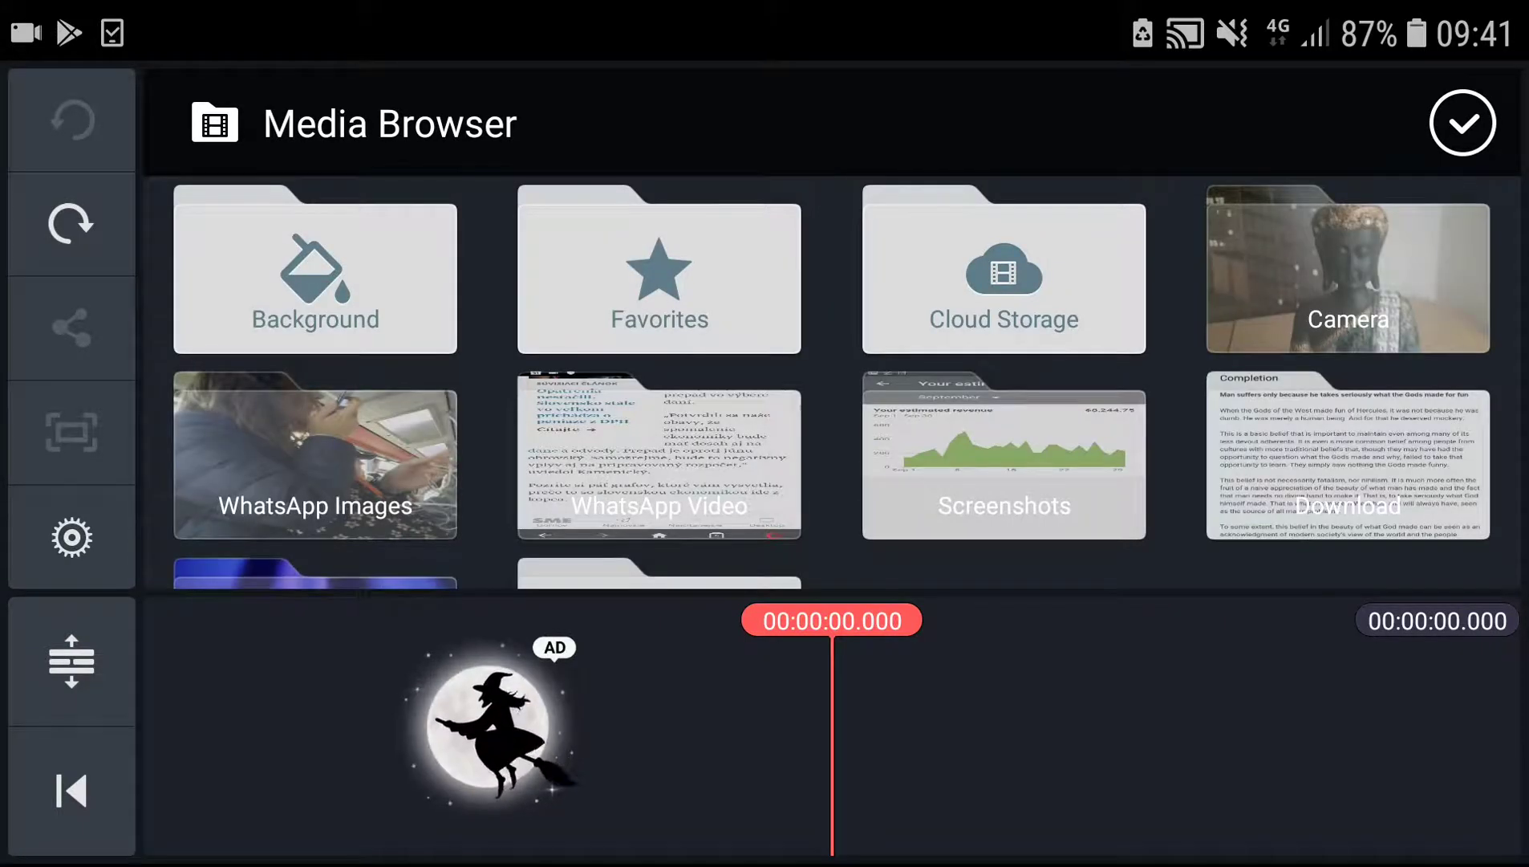
Add the Buddha statue video from the Camera folder to the timeline
click(1348, 279)
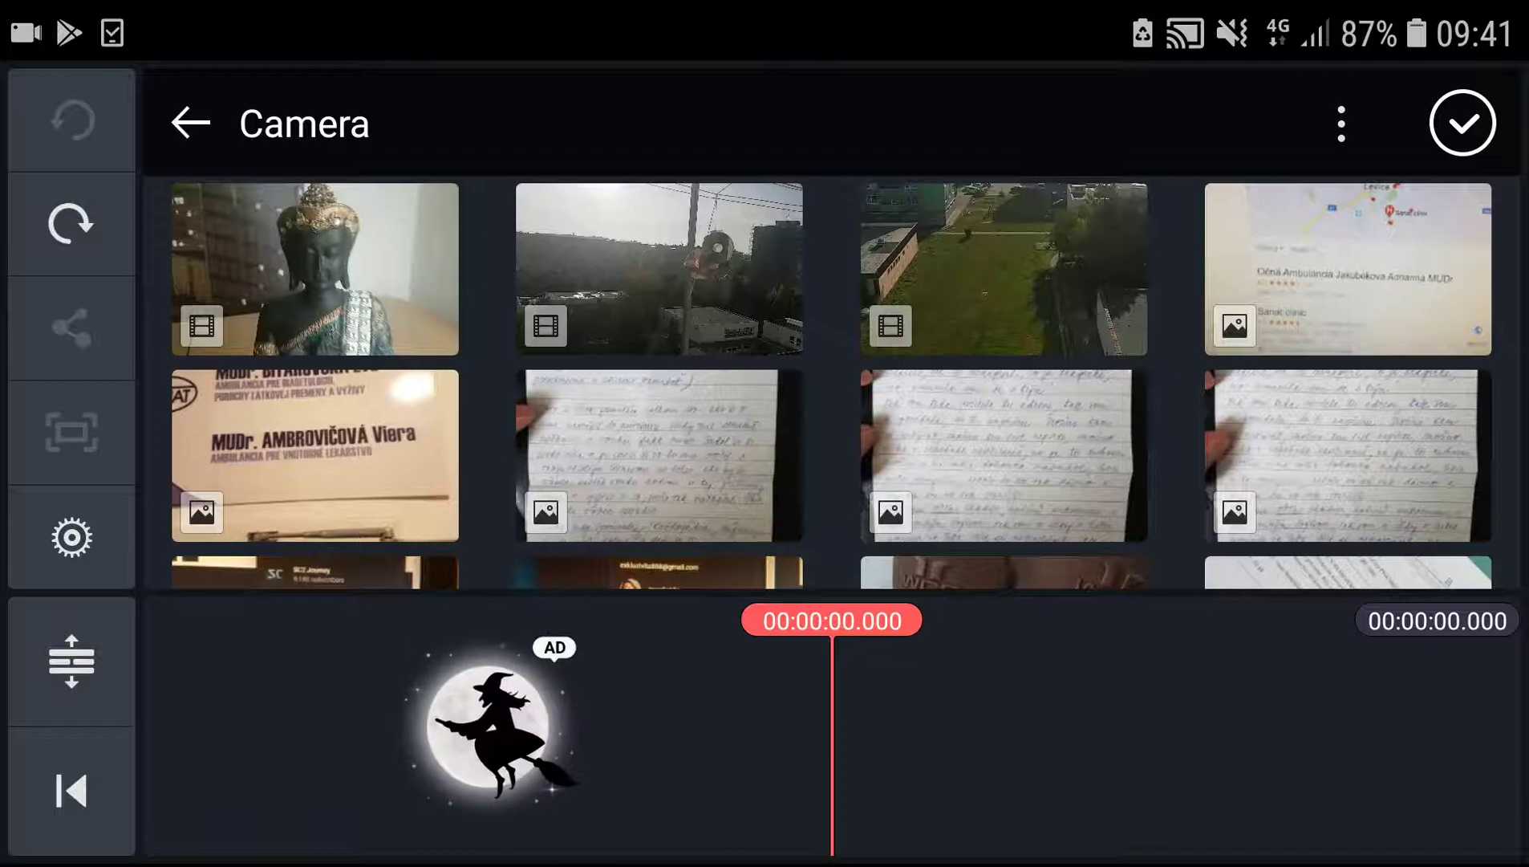
click(315, 269)
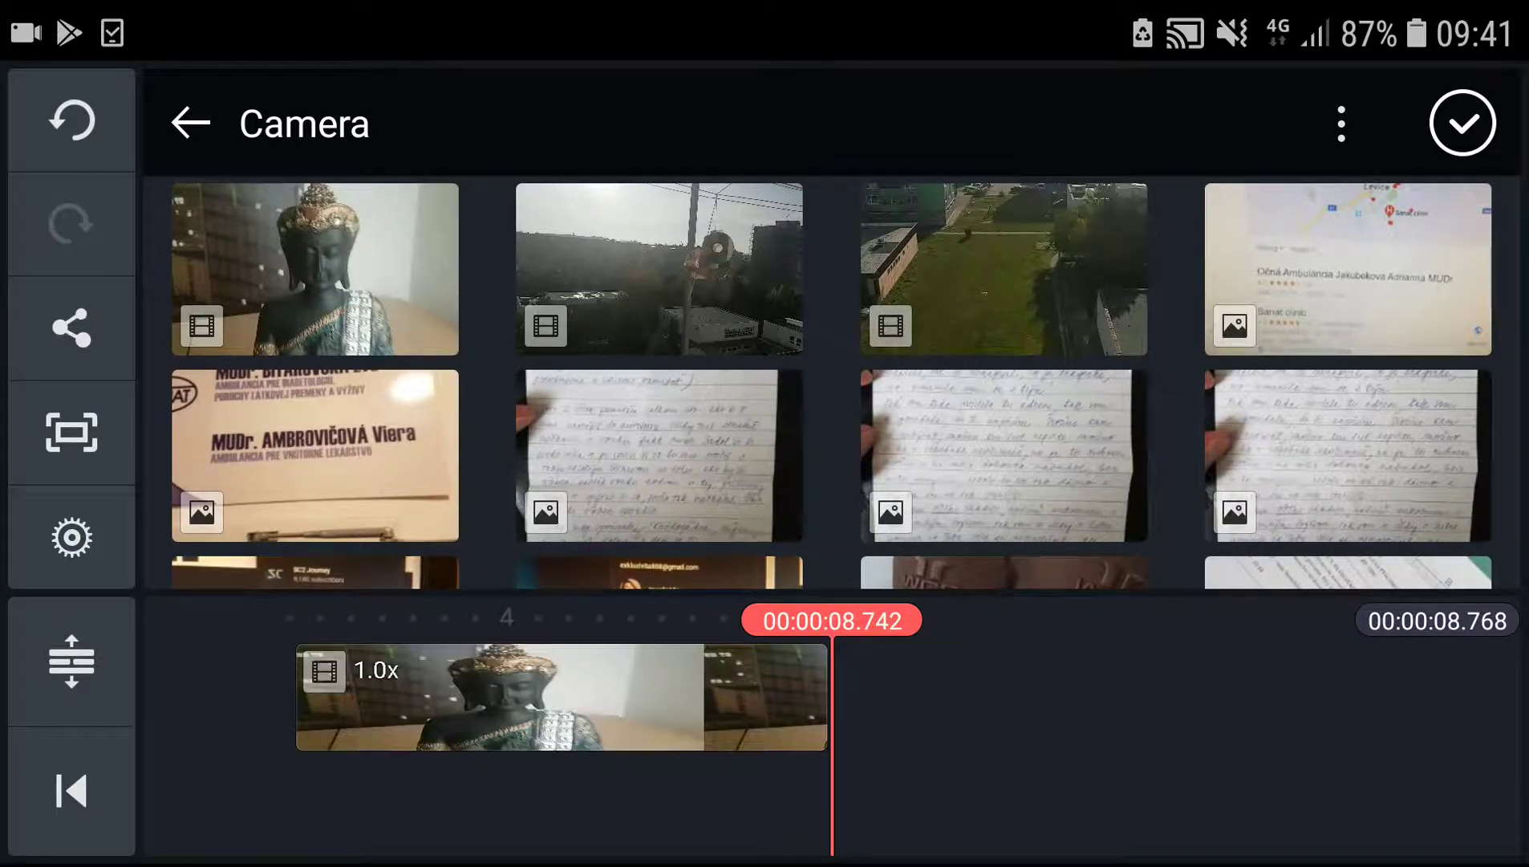
click(1462, 123)
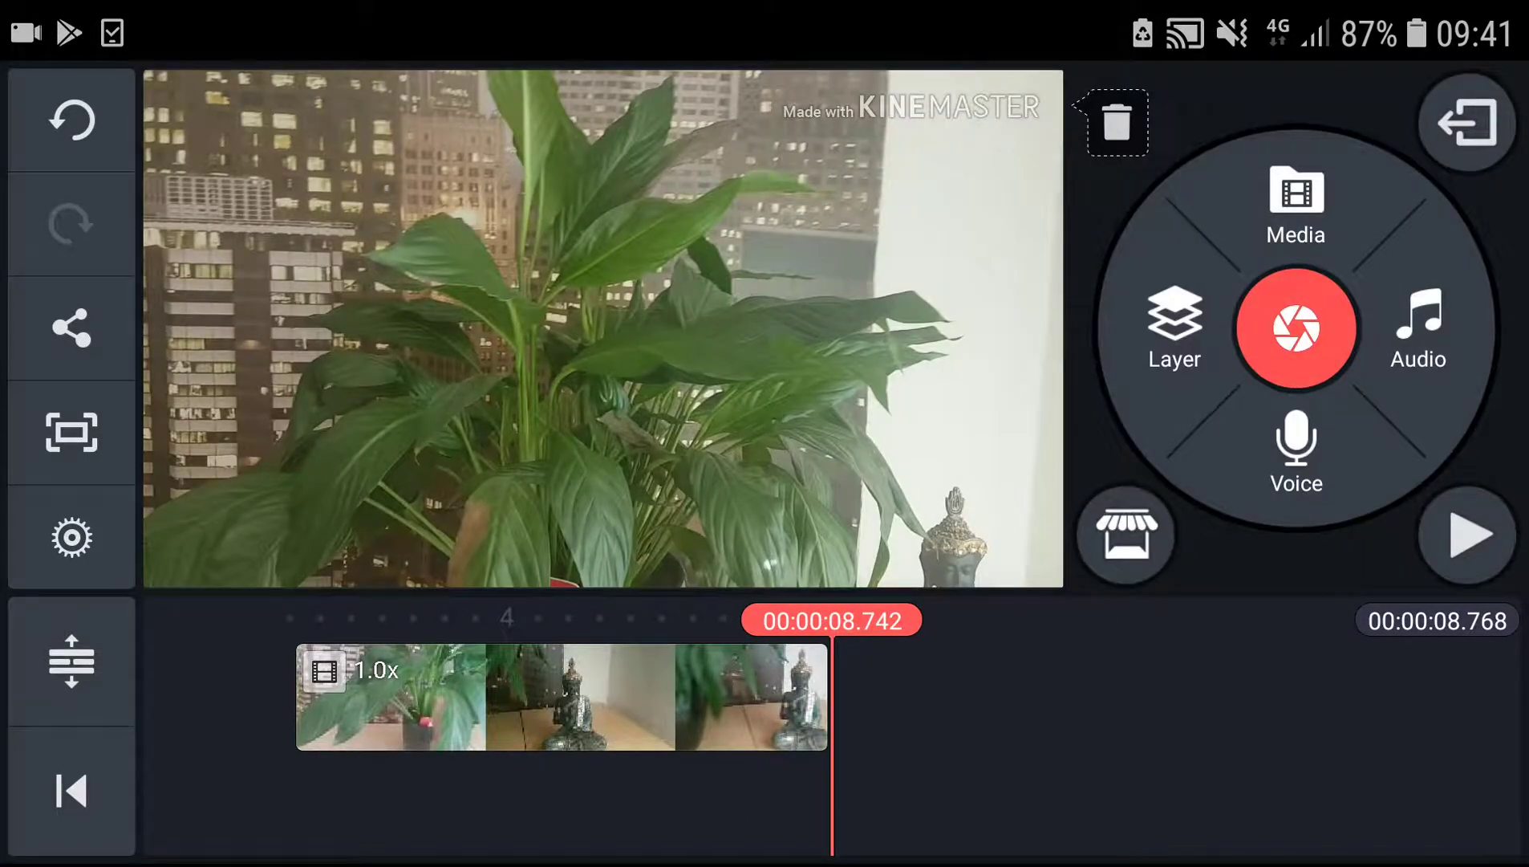
Preview the 8.8-second Buddha clip by scrubbing and playing it back
drag(358, 698, 836, 698)
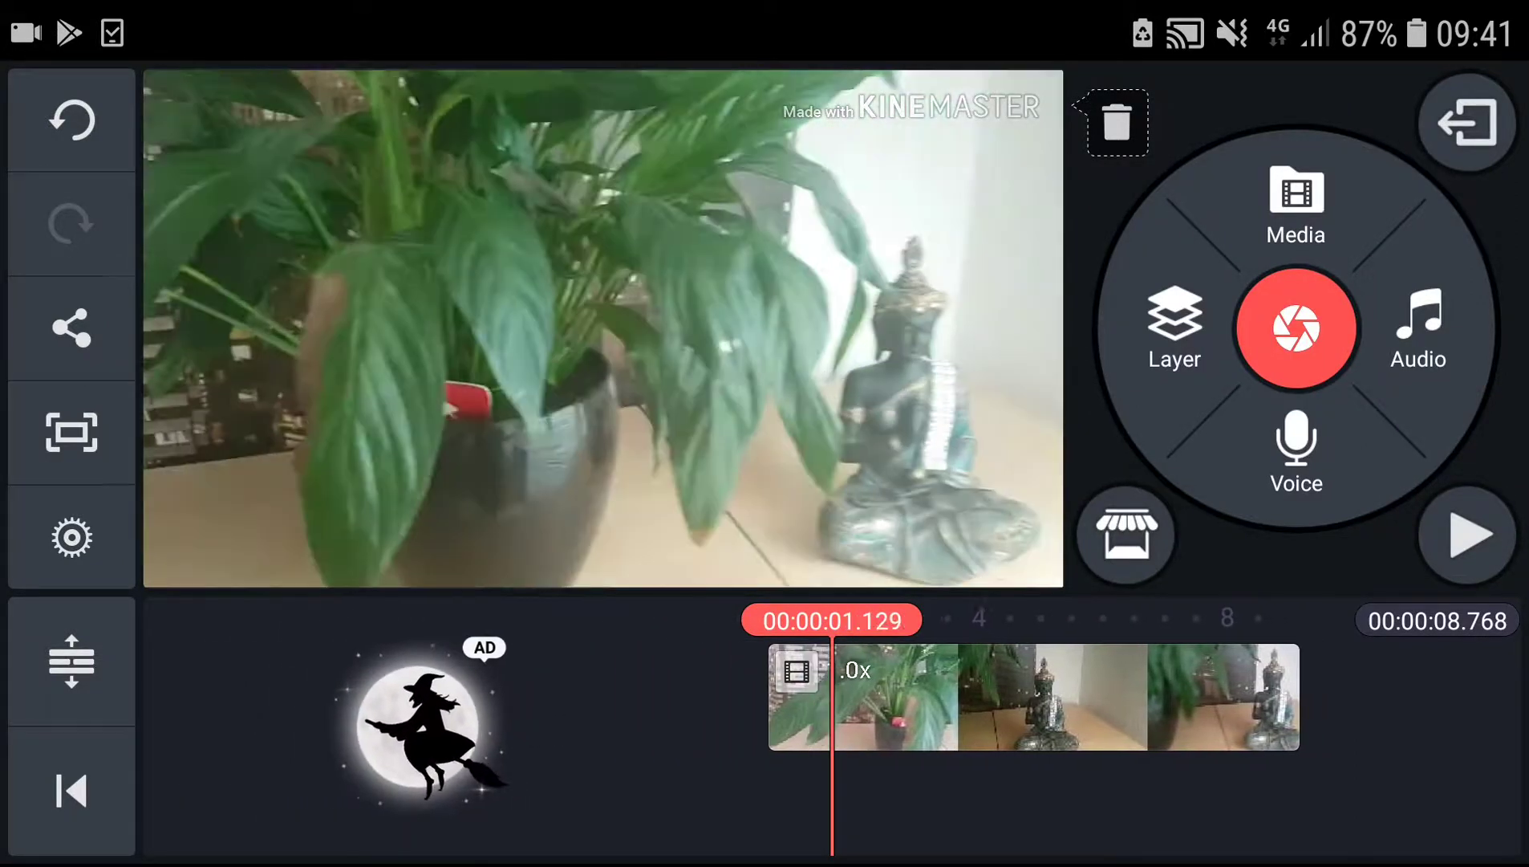
click(1467, 536)
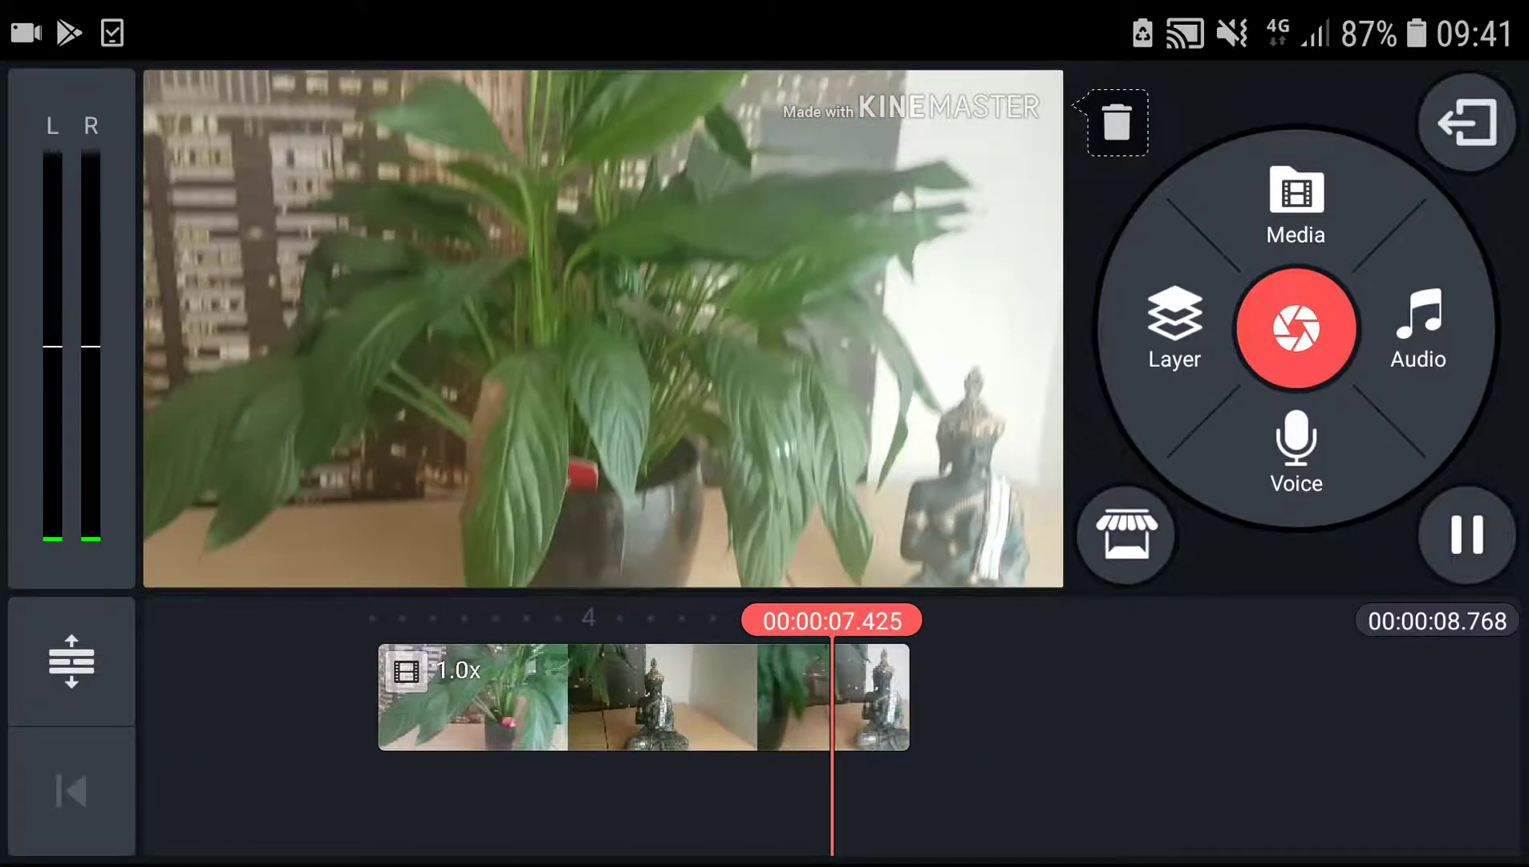
click(1466, 535)
drag(717, 698, 791, 698)
mouse_move(598, 698)
mouse_down()
mouse_move(836, 698)
mouse_move(630, 698)
mouse_up()
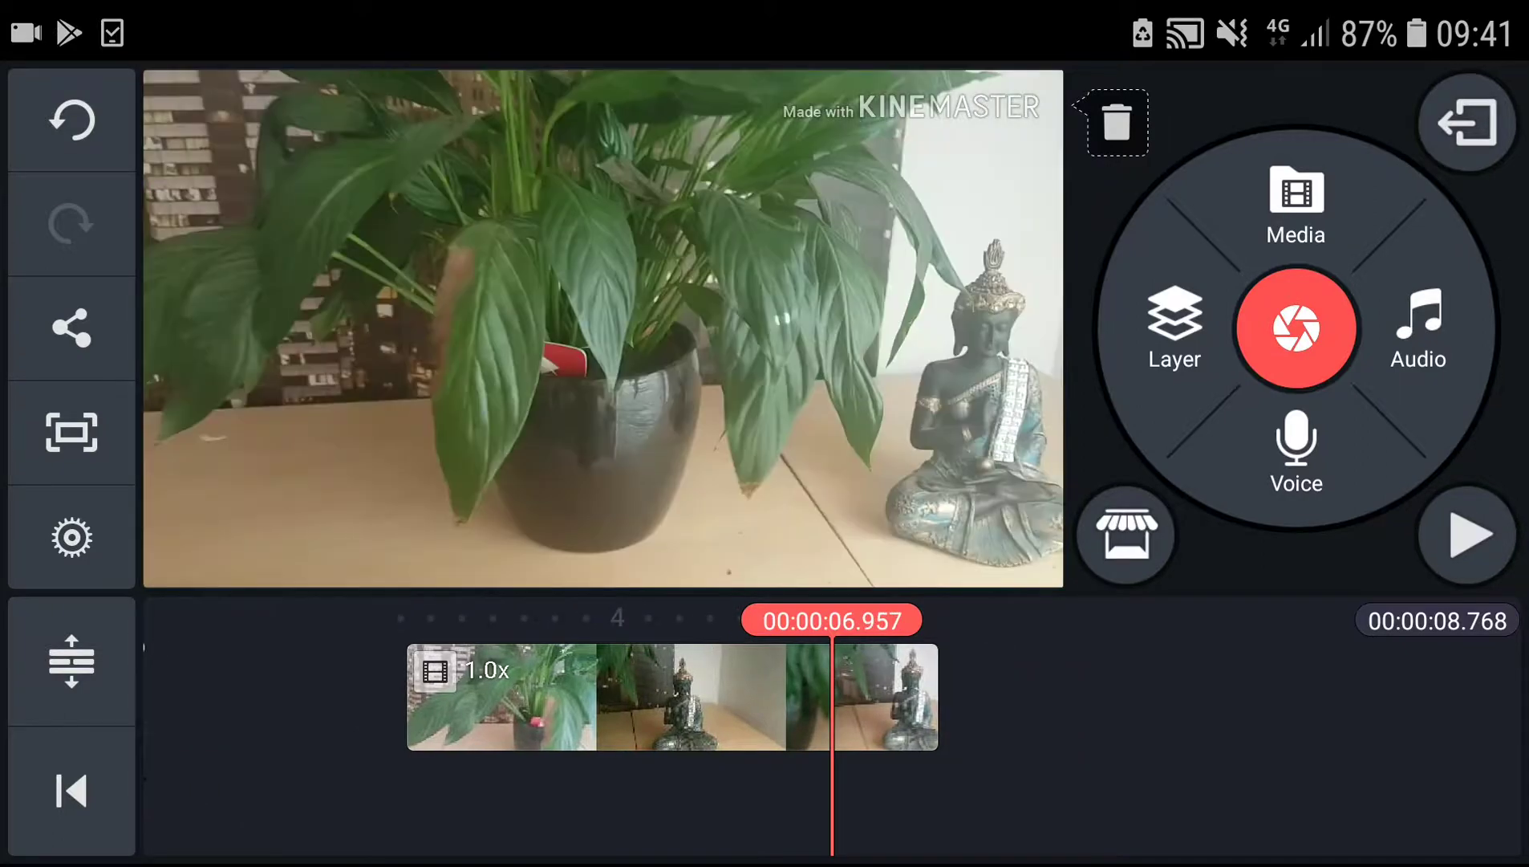
click(1175, 328)
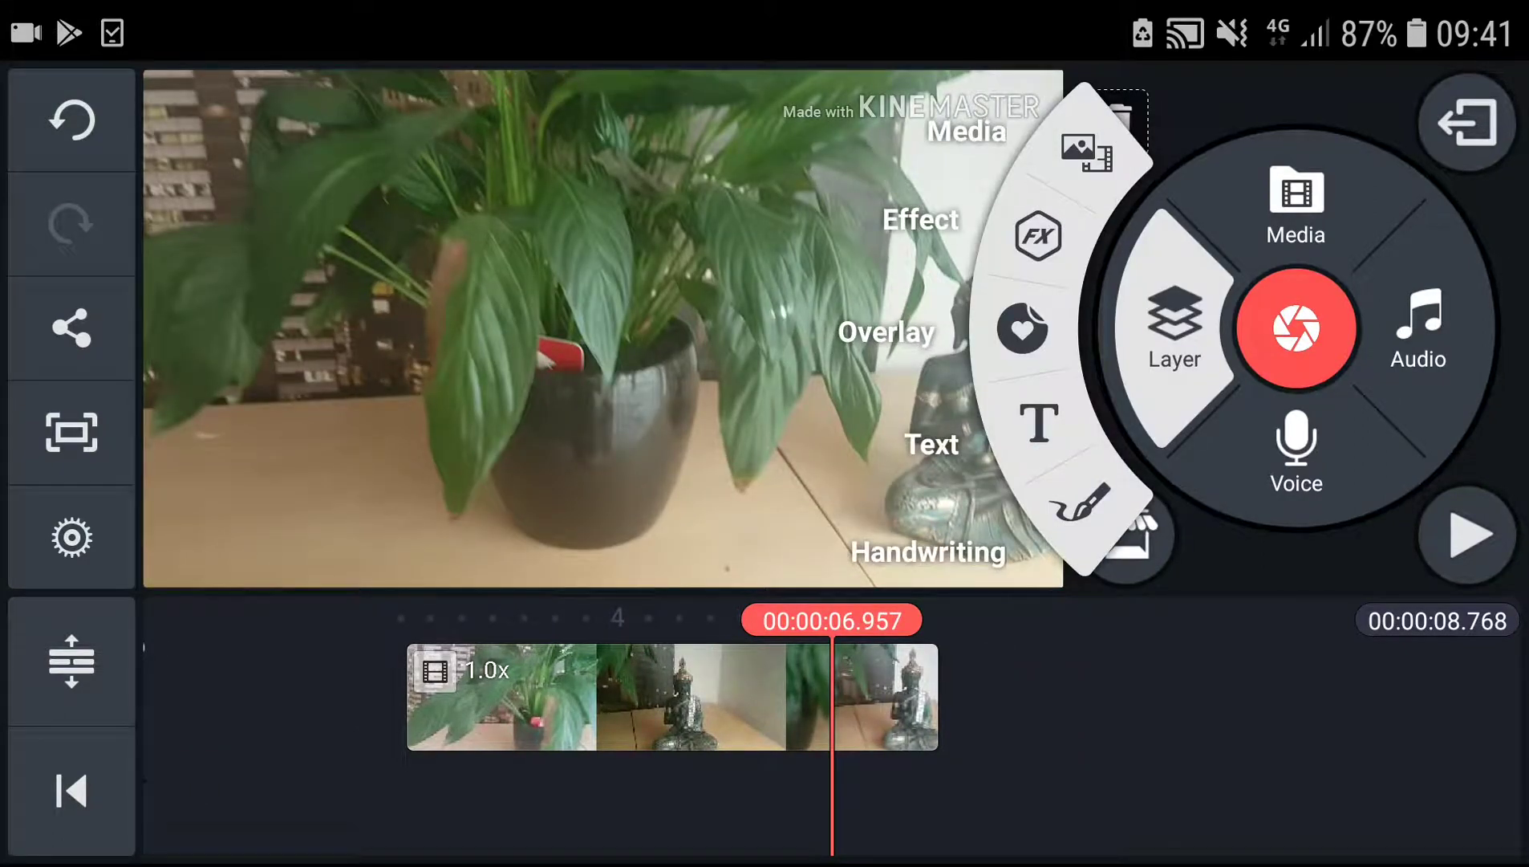
Add a text layer reading 'buddha', fixing typos before confirming
click(1038, 420)
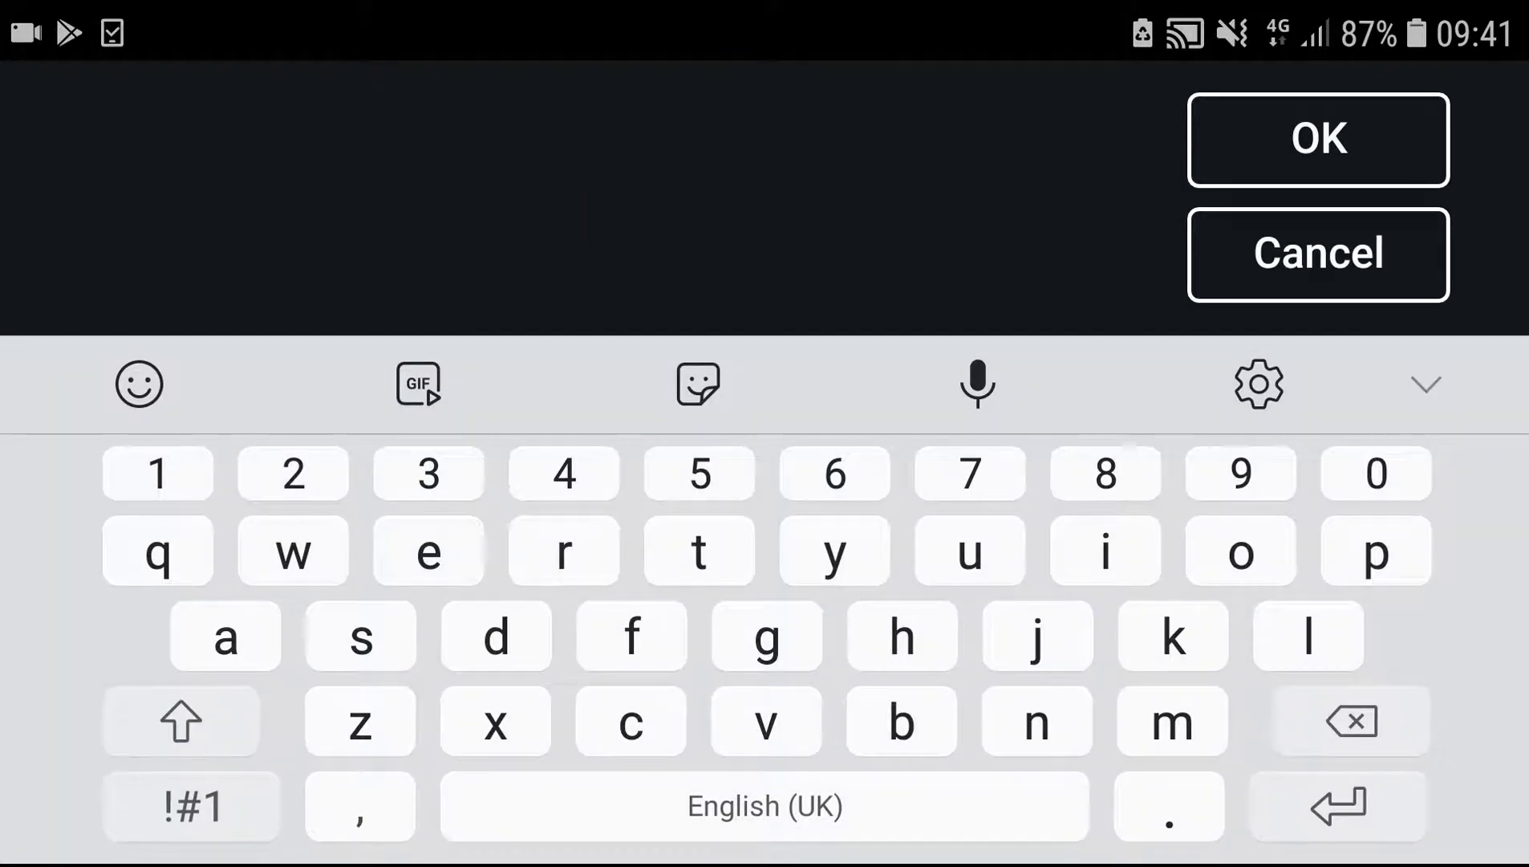
text(bud)
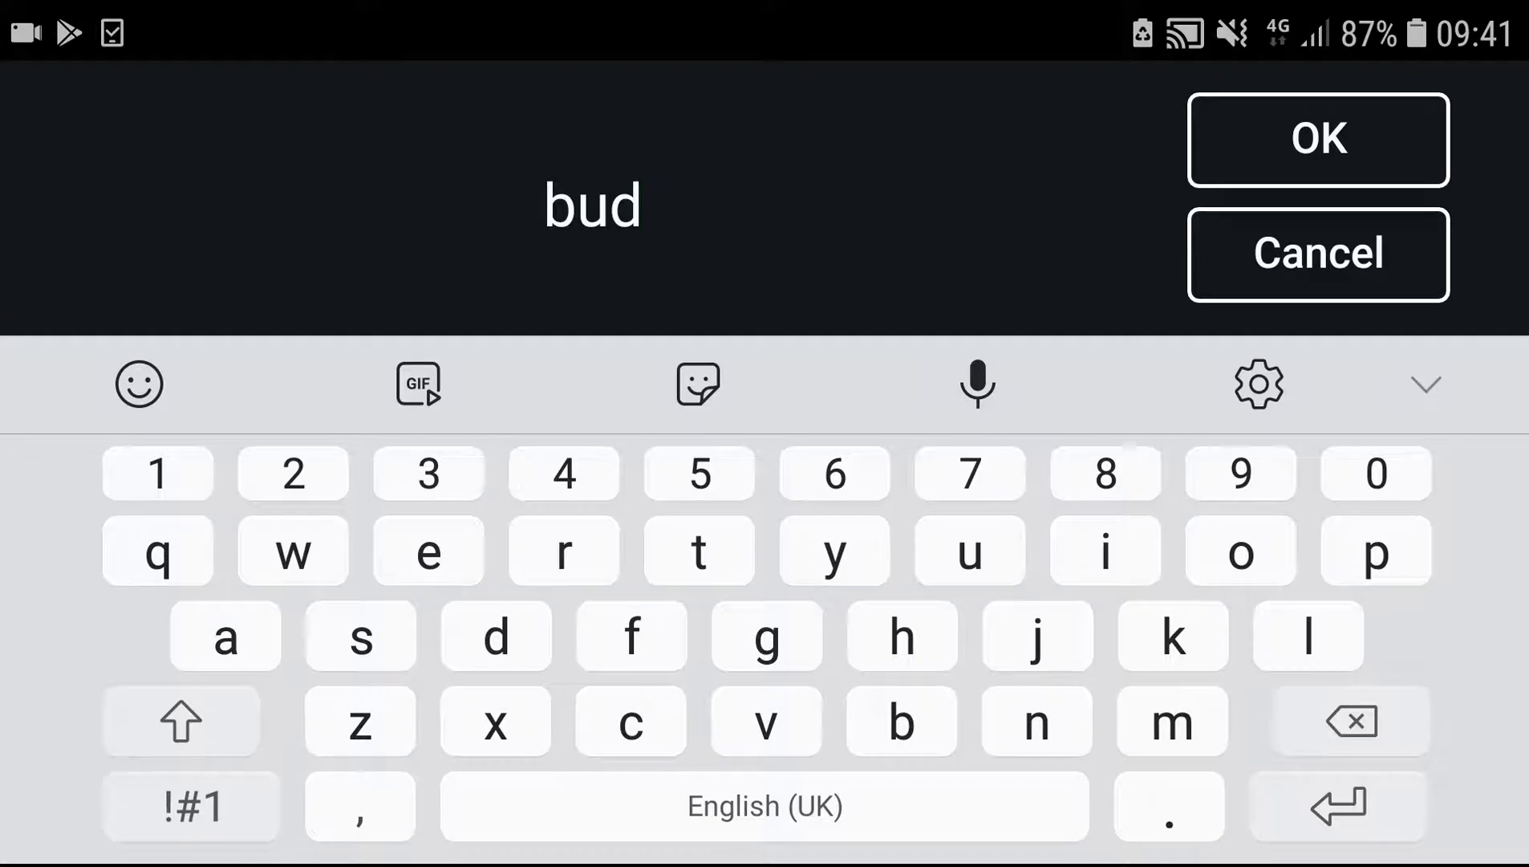
text(dh)
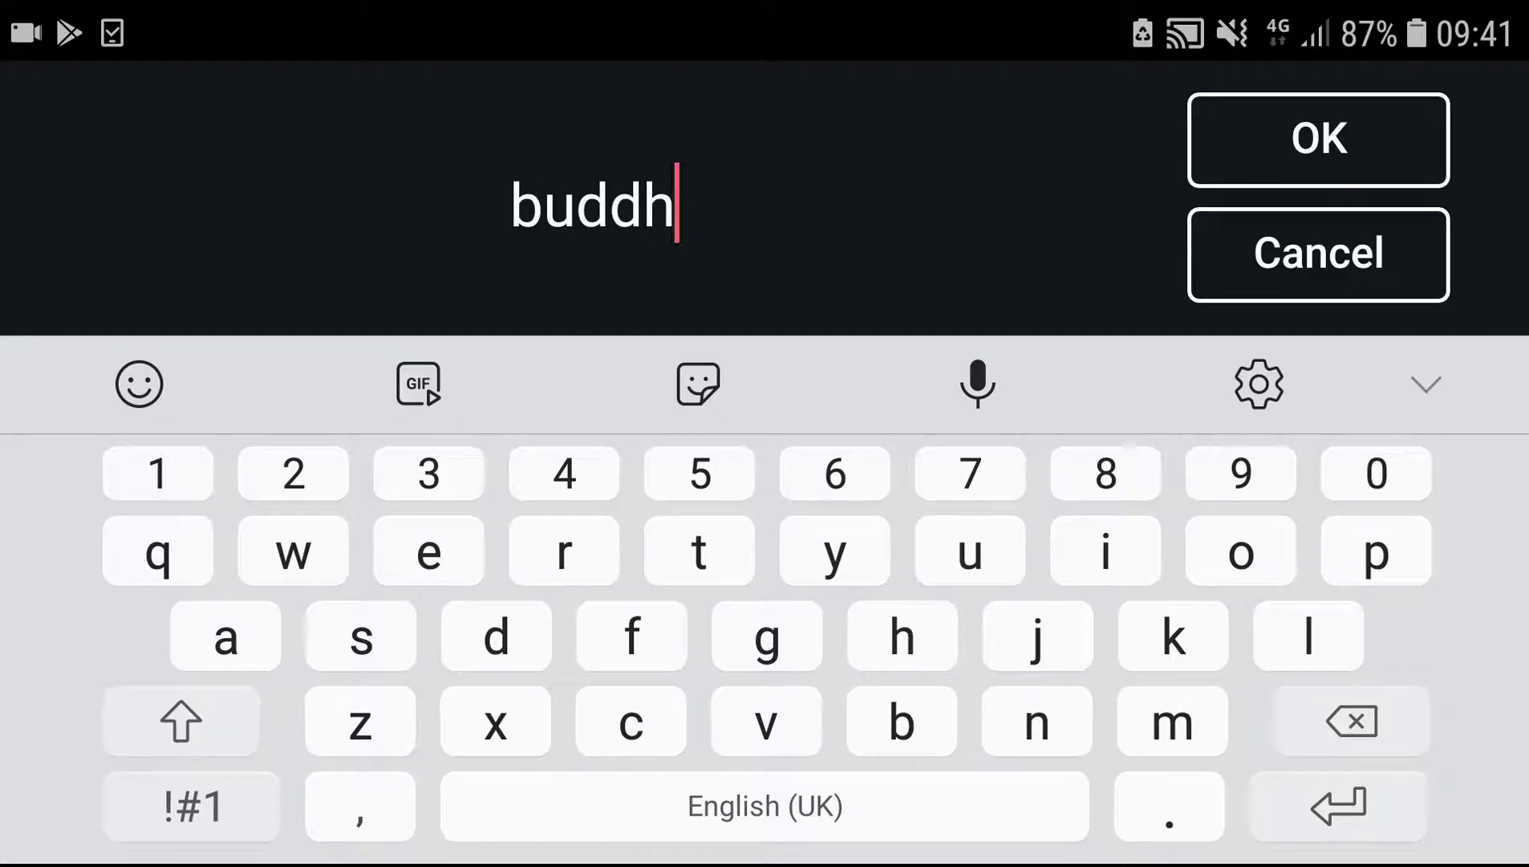
text(a)
key(BackSpace)
key(BackSpace)
key(BackSpace)
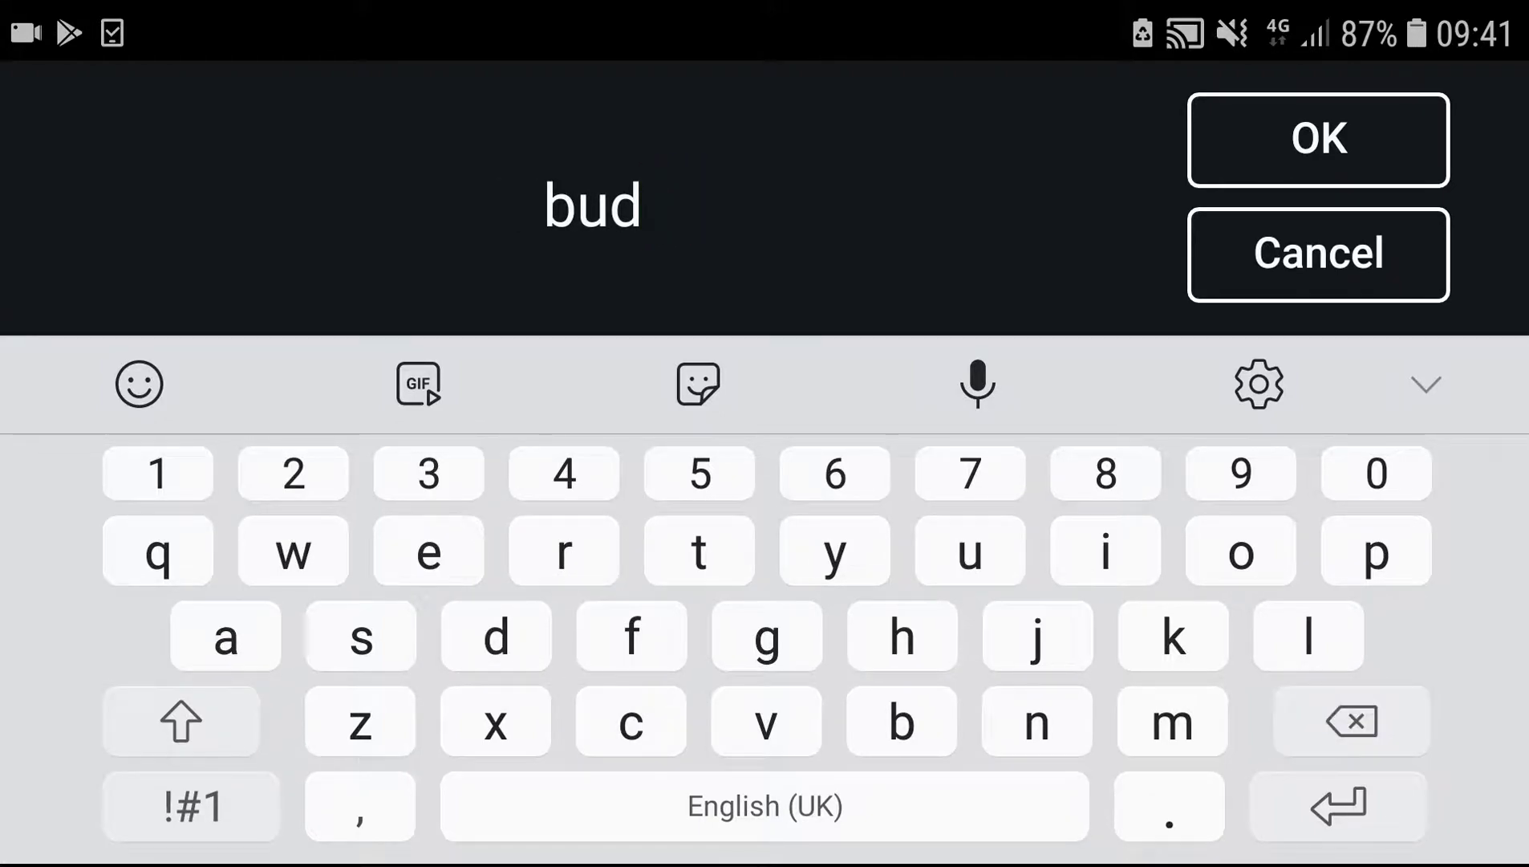
text(hha)
key(BackSpace)
key(BackSpace)
key(BackSpace)
text(d)
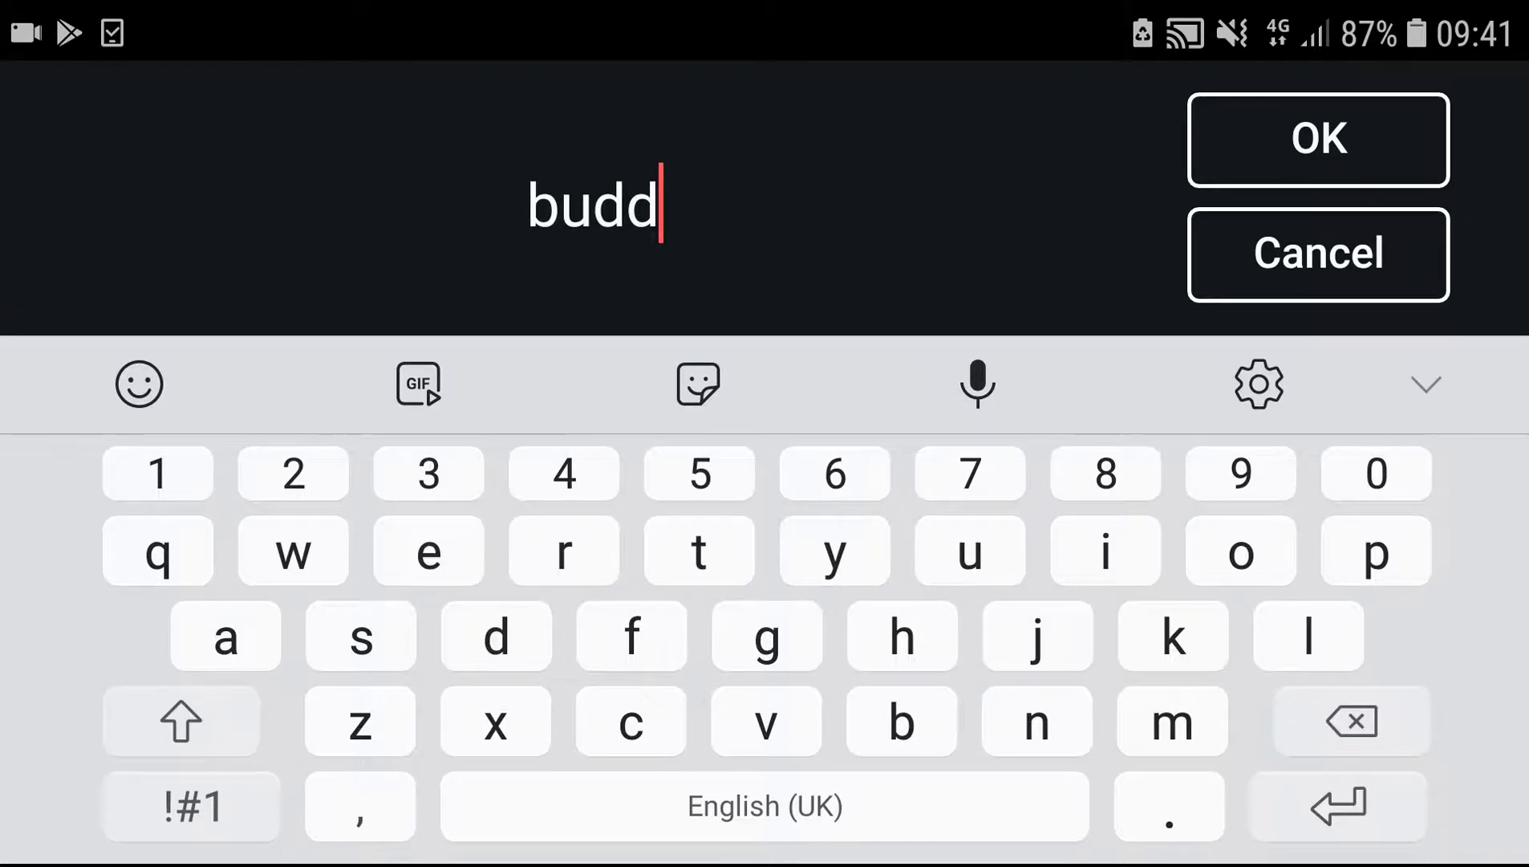
text(ha)
click(1319, 139)
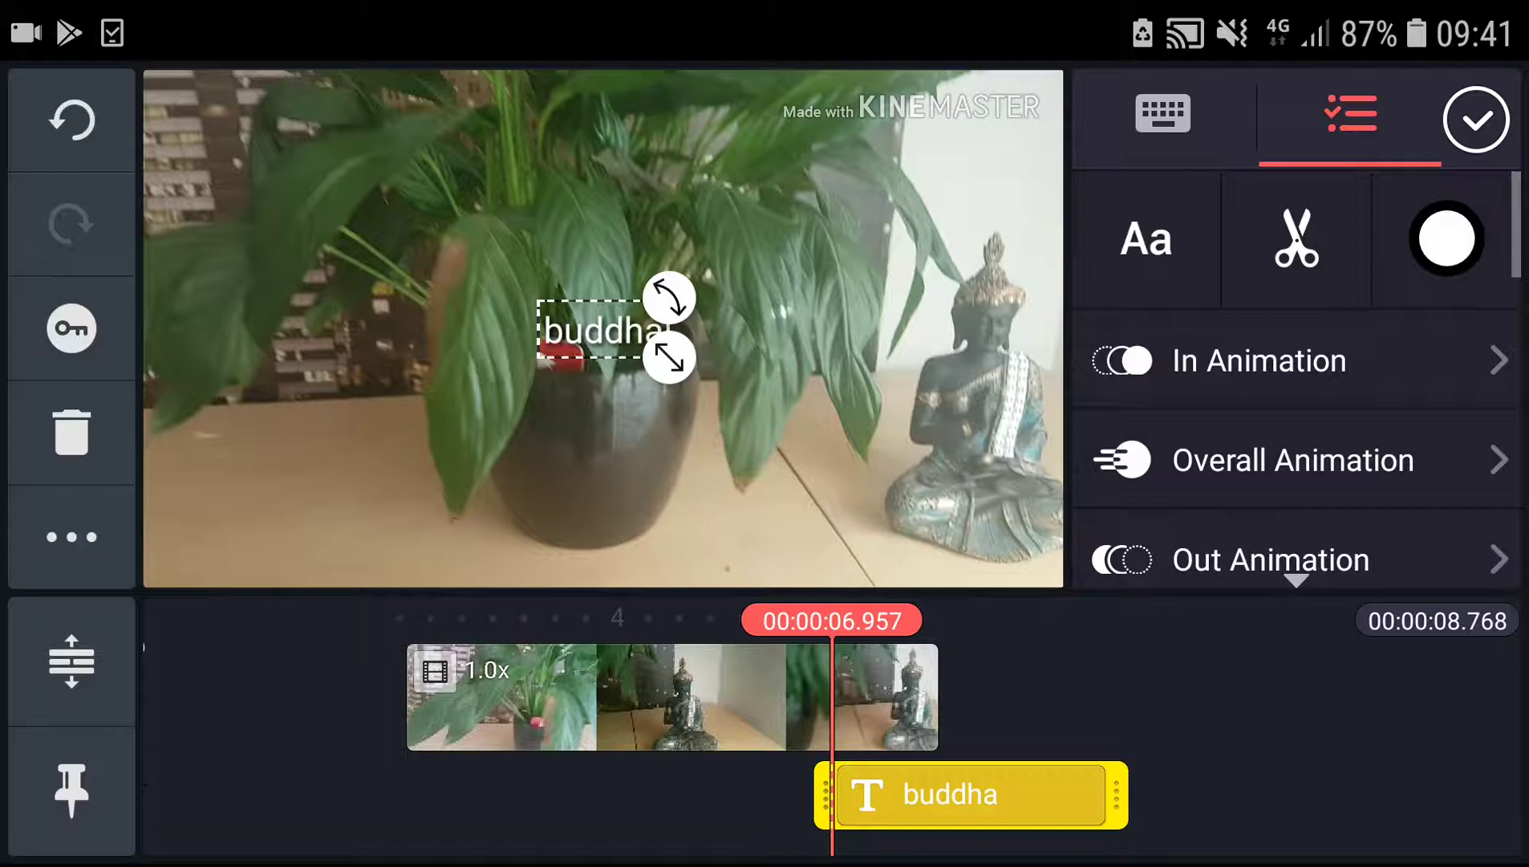
Enlarge the 'buddha' text, tilt it slightly, and move it toward the upper right
drag(667, 357, 752, 397)
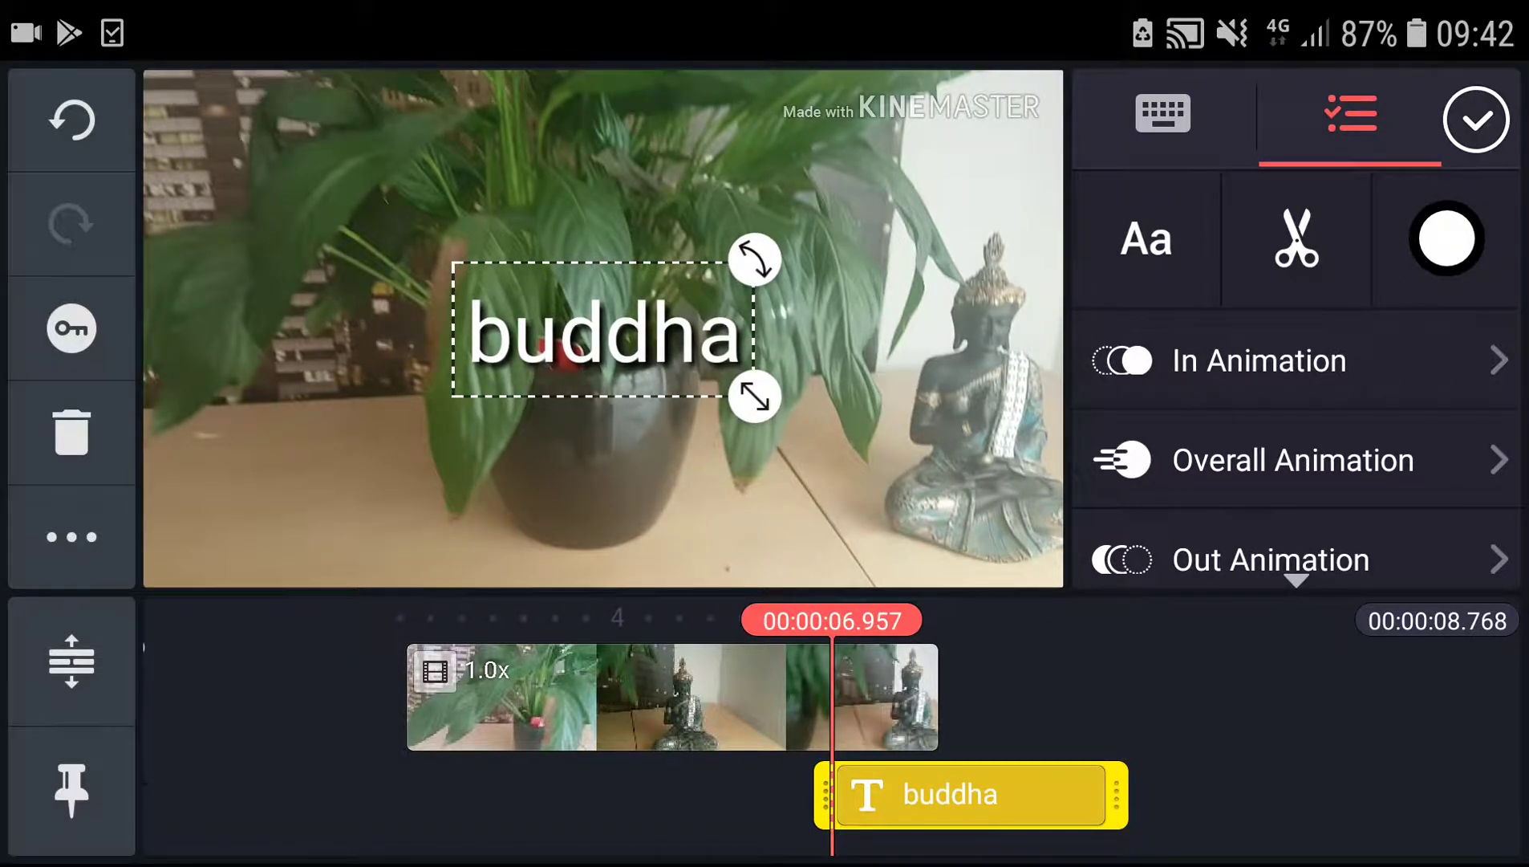
mouse_move(752, 397)
mouse_down()
mouse_move(894, 460)
mouse_move(844, 437)
mouse_up()
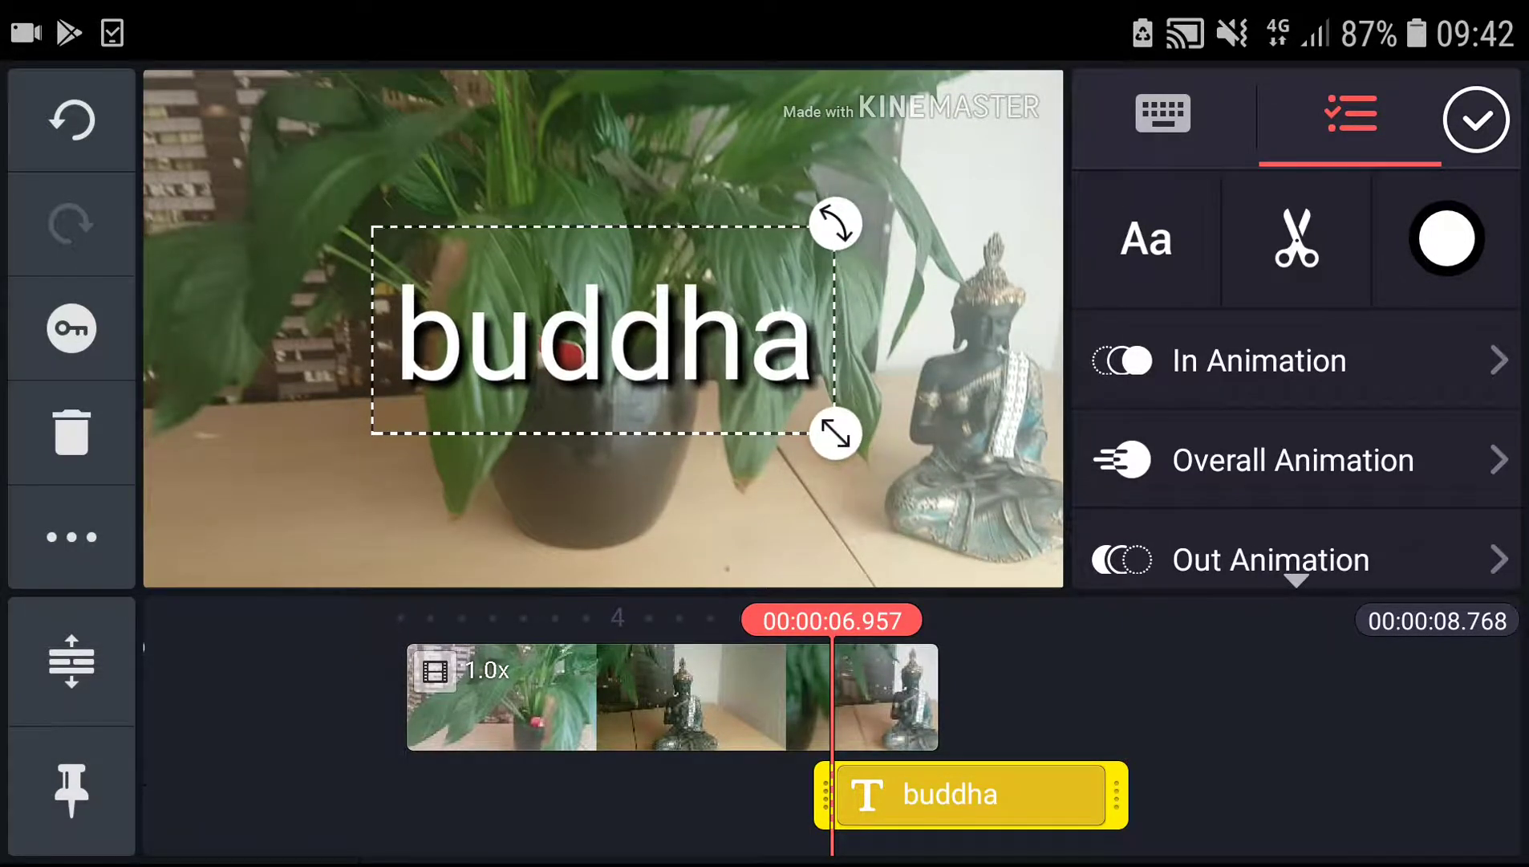
mouse_move(845, 218)
mouse_down()
mouse_move(797, 162)
mouse_move(843, 243)
mouse_up()
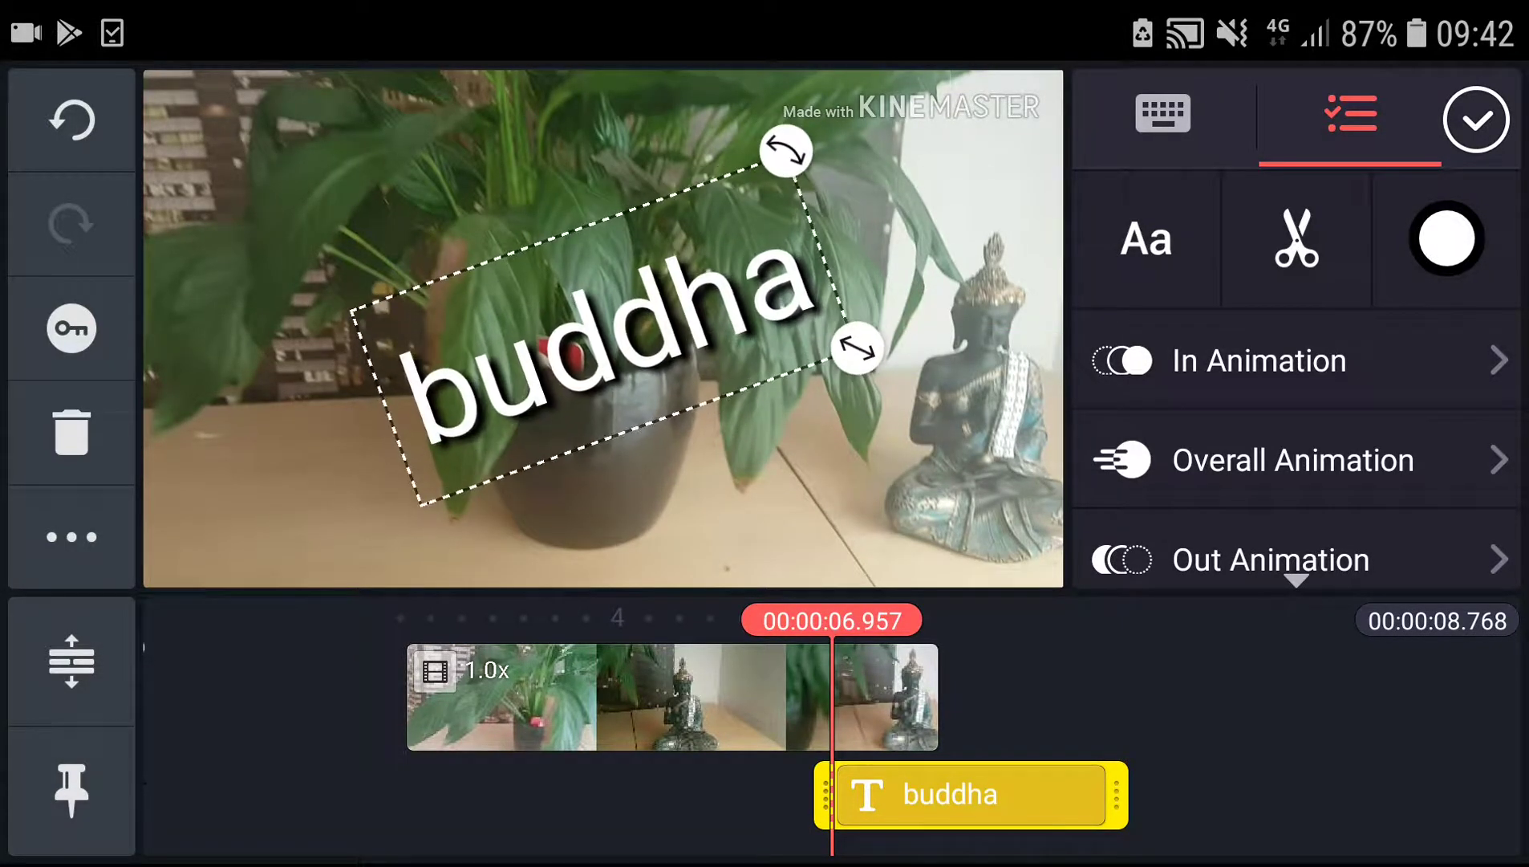
drag(598, 329, 770, 299)
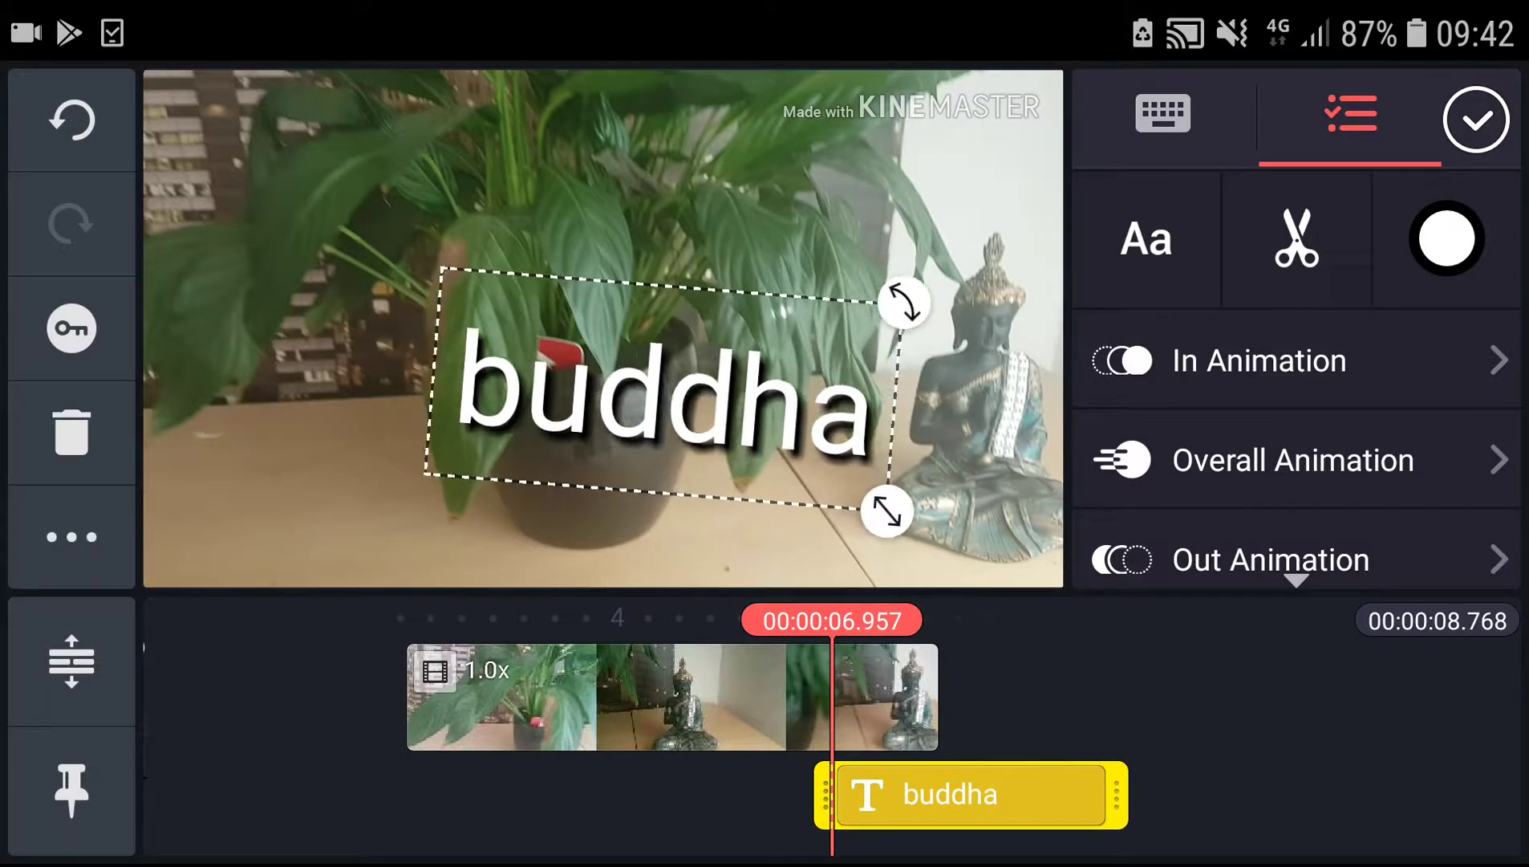
mouse_move(670, 698)
mouse_down()
mouse_move(573, 698)
mouse_move(621, 698)
mouse_up()
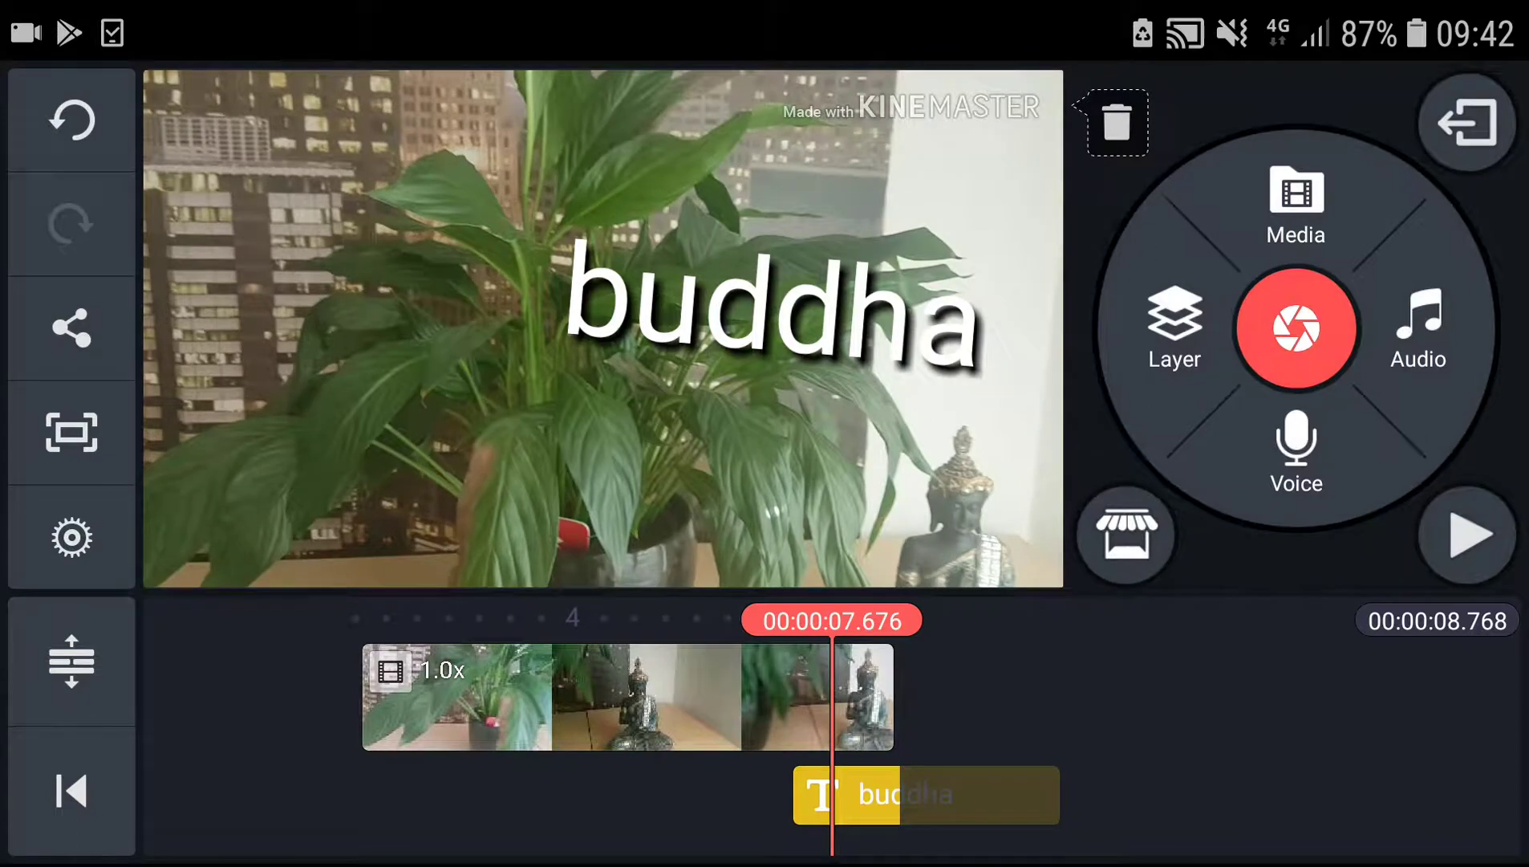
click(921, 793)
Trim the 'buddha' text layer to under three seconds, starting it earlier
drag(1072, 794, 1046, 793)
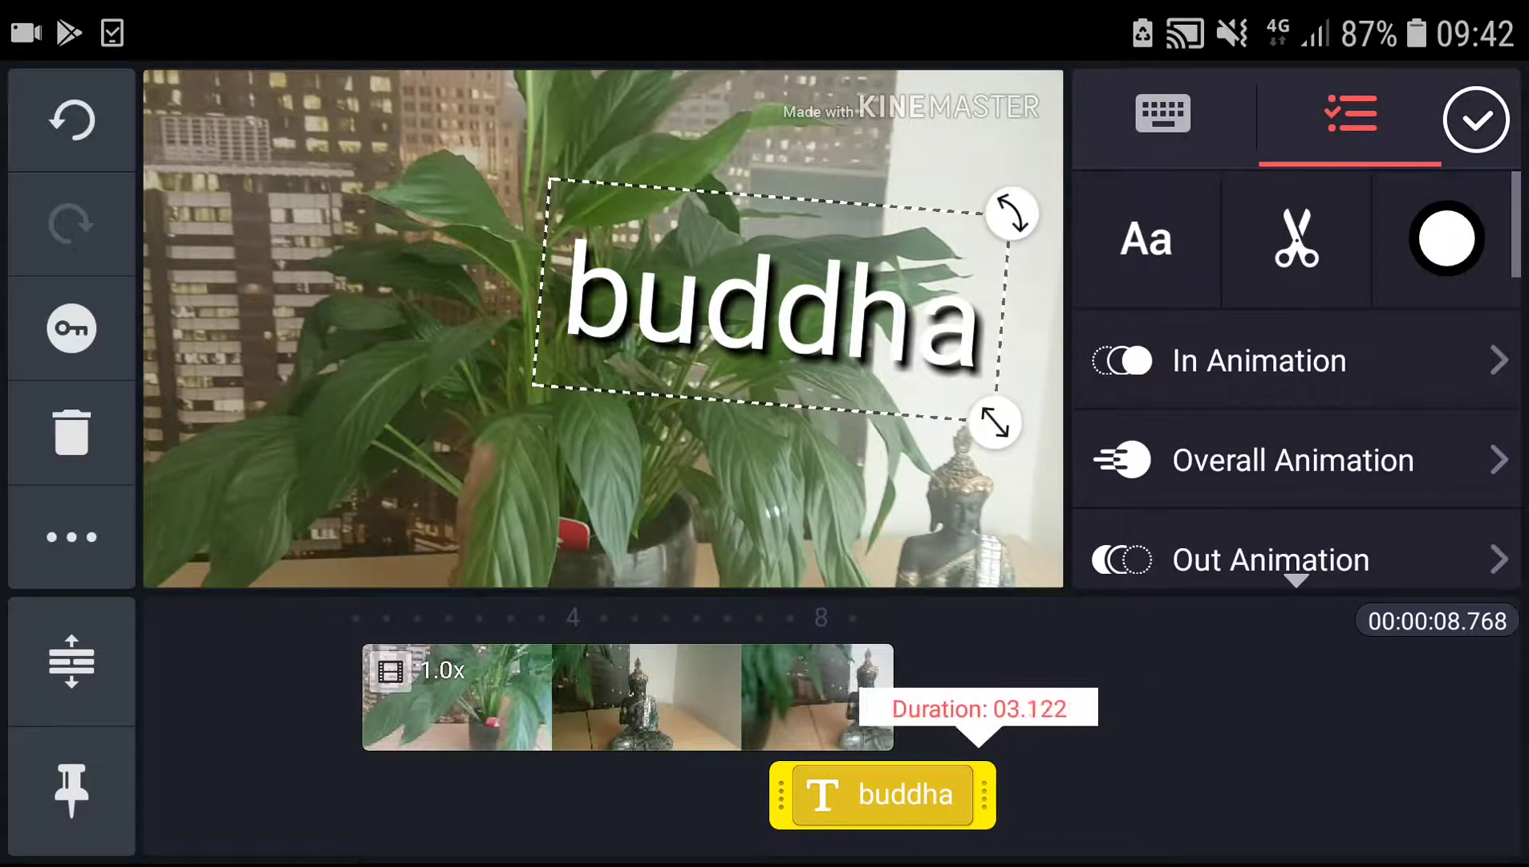
drag(512, 794, 356, 793)
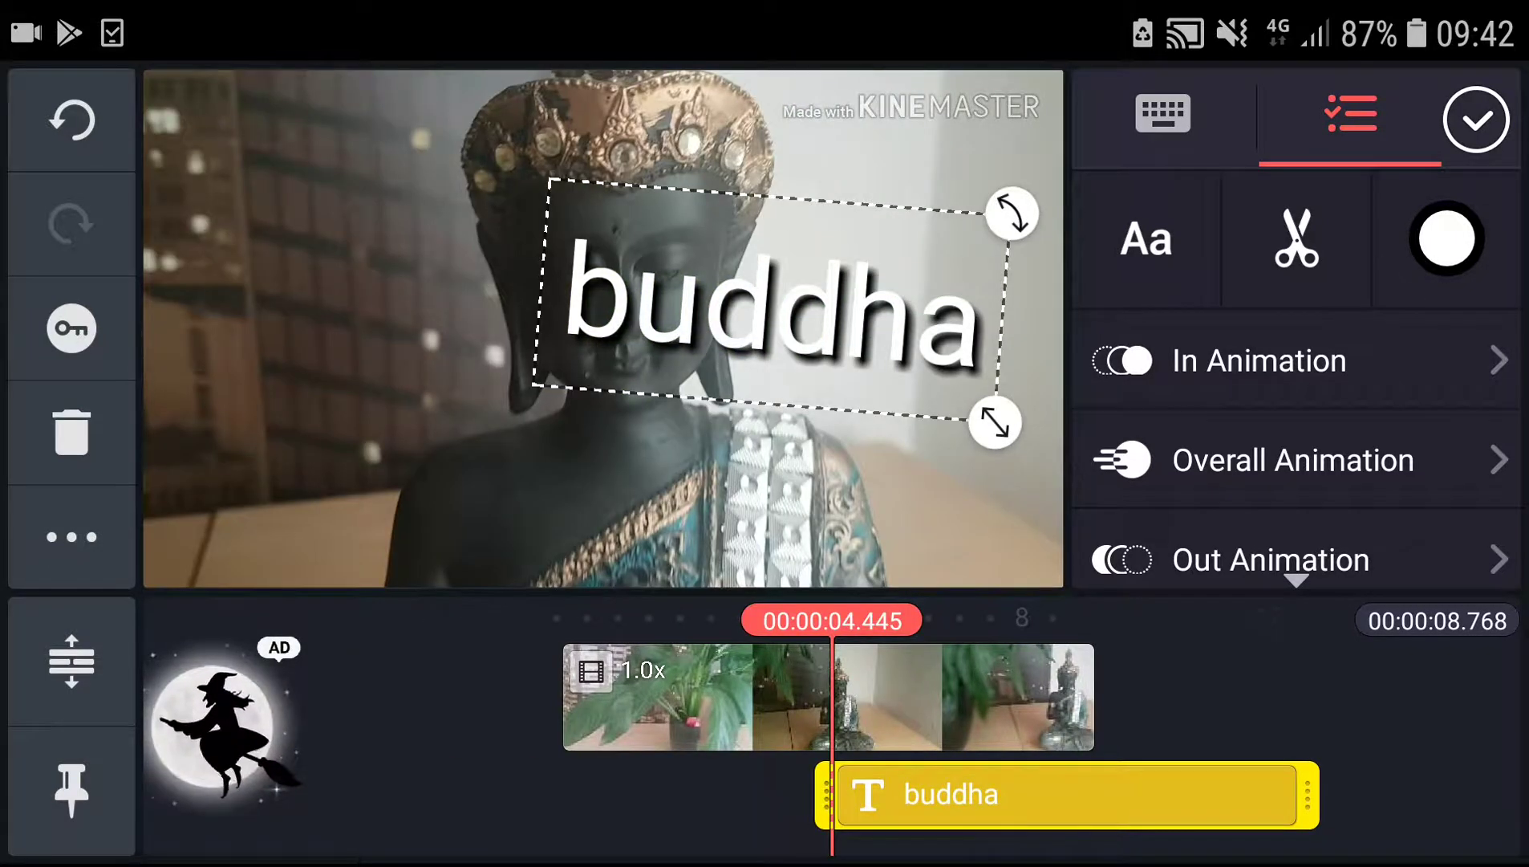
drag(1309, 794, 1004, 793)
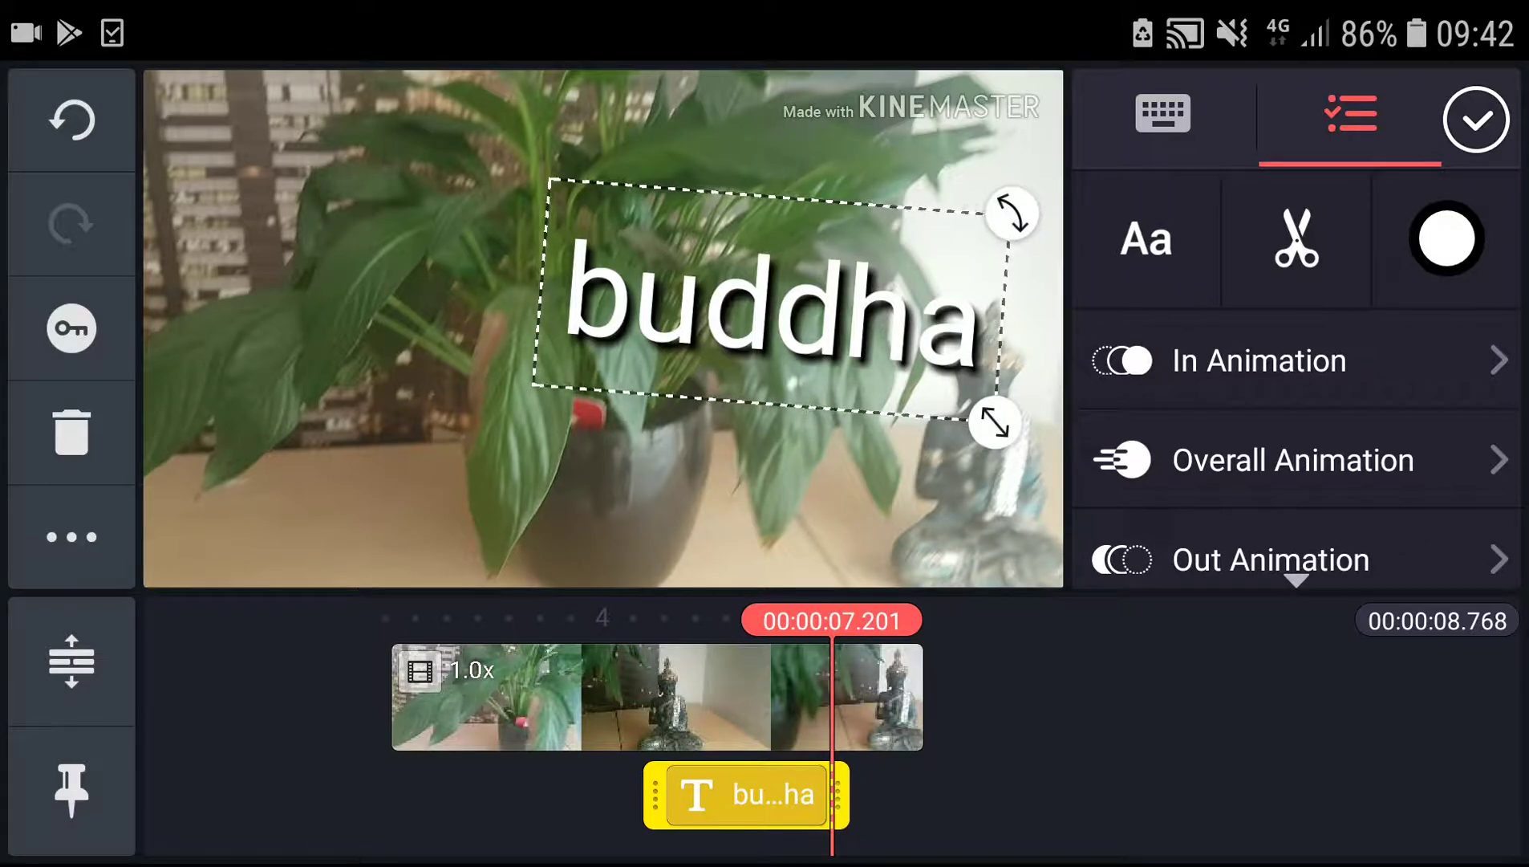
Select the Buddha clip and scrub to around four seconds, where the title appears
click(1477, 119)
click(657, 698)
mouse_move(657, 698)
mouse_down()
mouse_move(857, 698)
mouse_move(831, 698)
mouse_up()
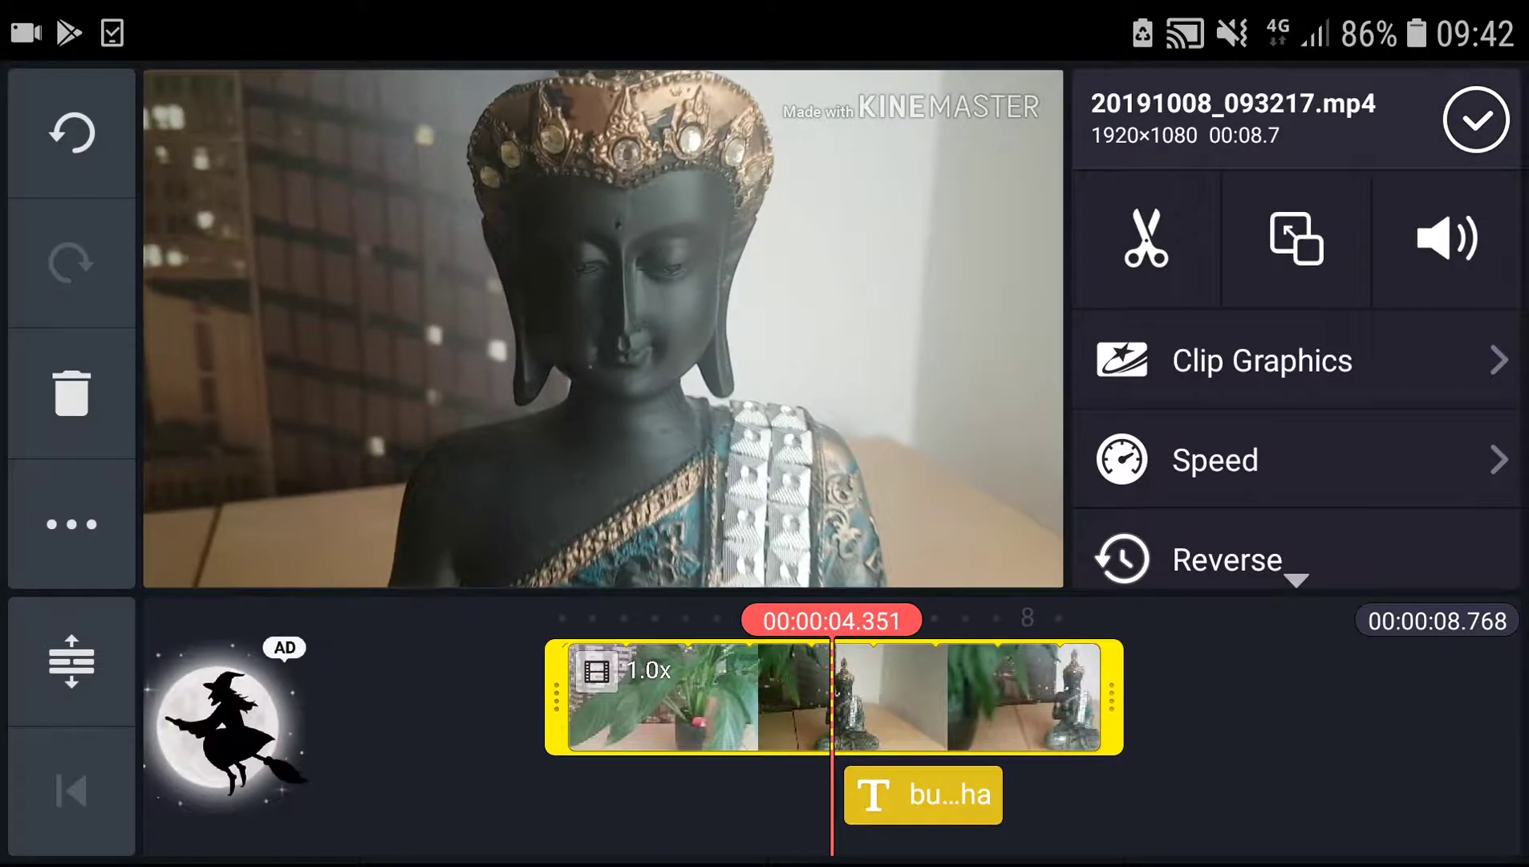
drag(831, 698, 804, 698)
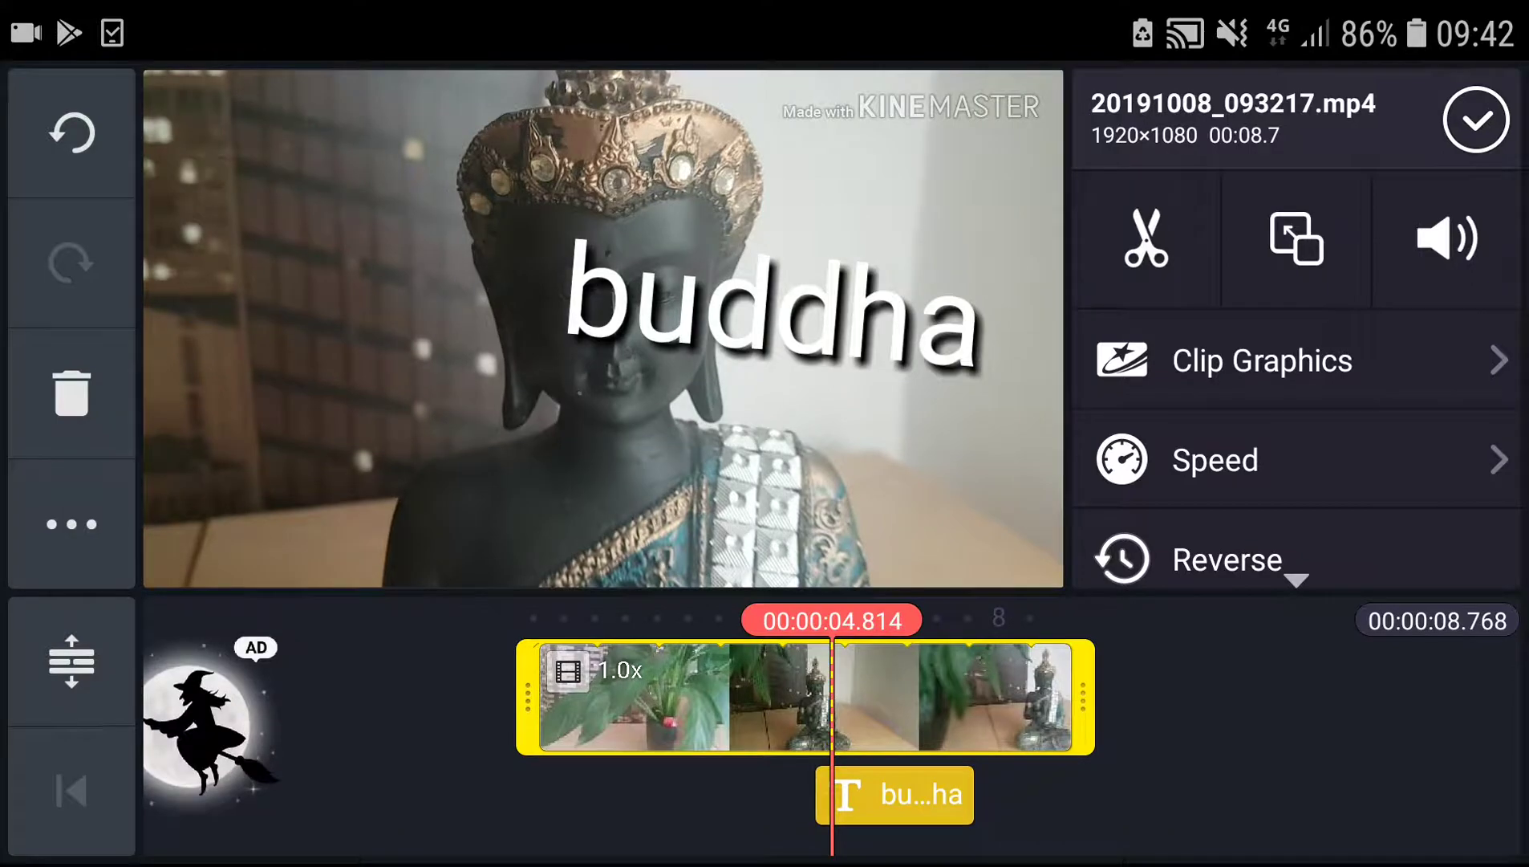
Shrink the 'buddha' text, angle it diagonally, and place it at the frame's upper right
click(1195, 717)
click(902, 796)
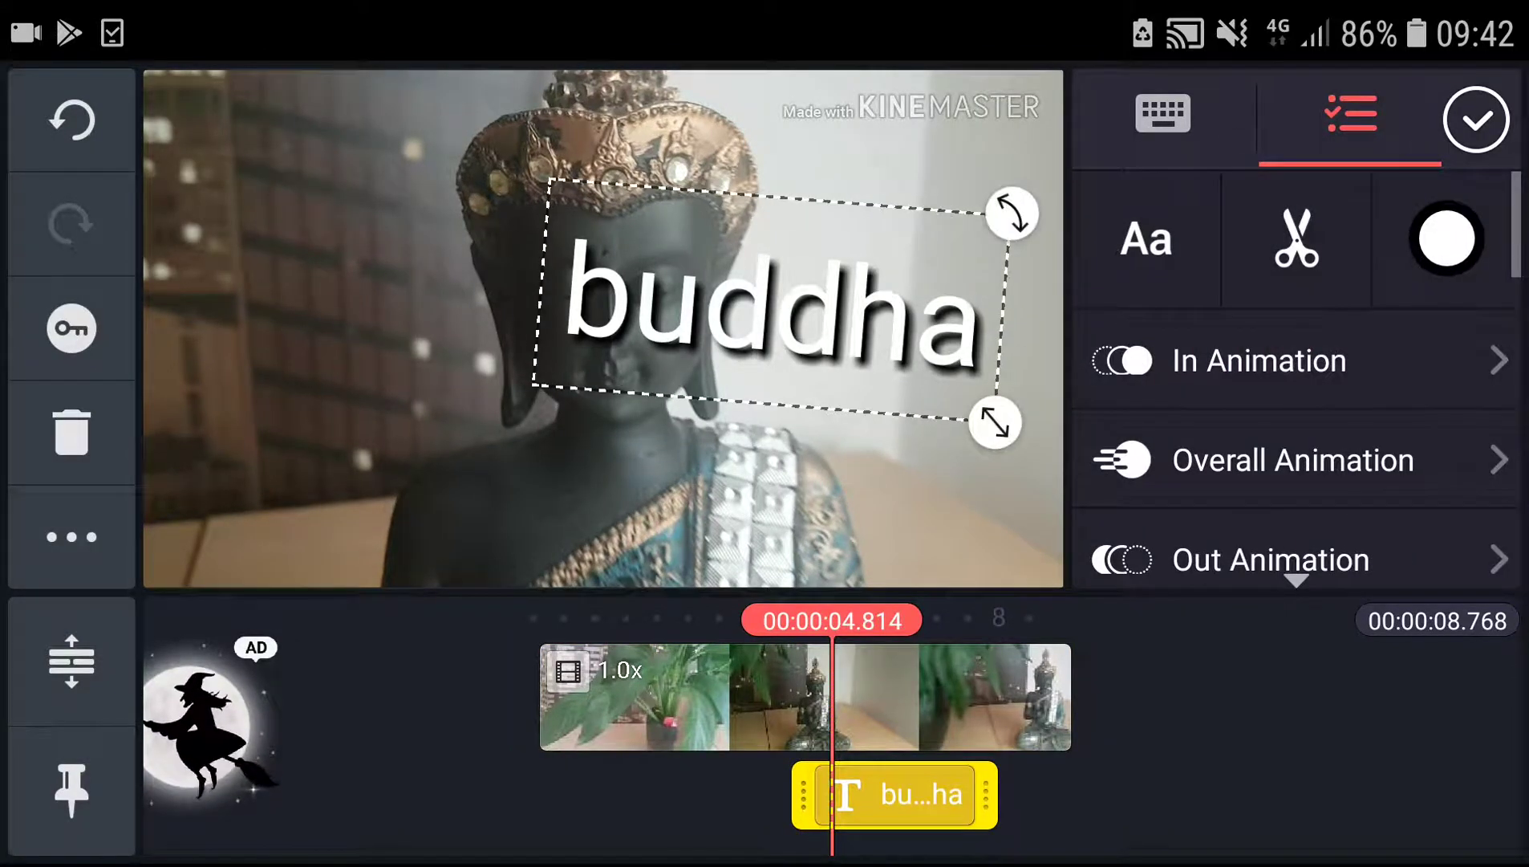
mouse_move(765, 304)
mouse_down()
mouse_move(765, 341)
mouse_move(471, 364)
mouse_up()
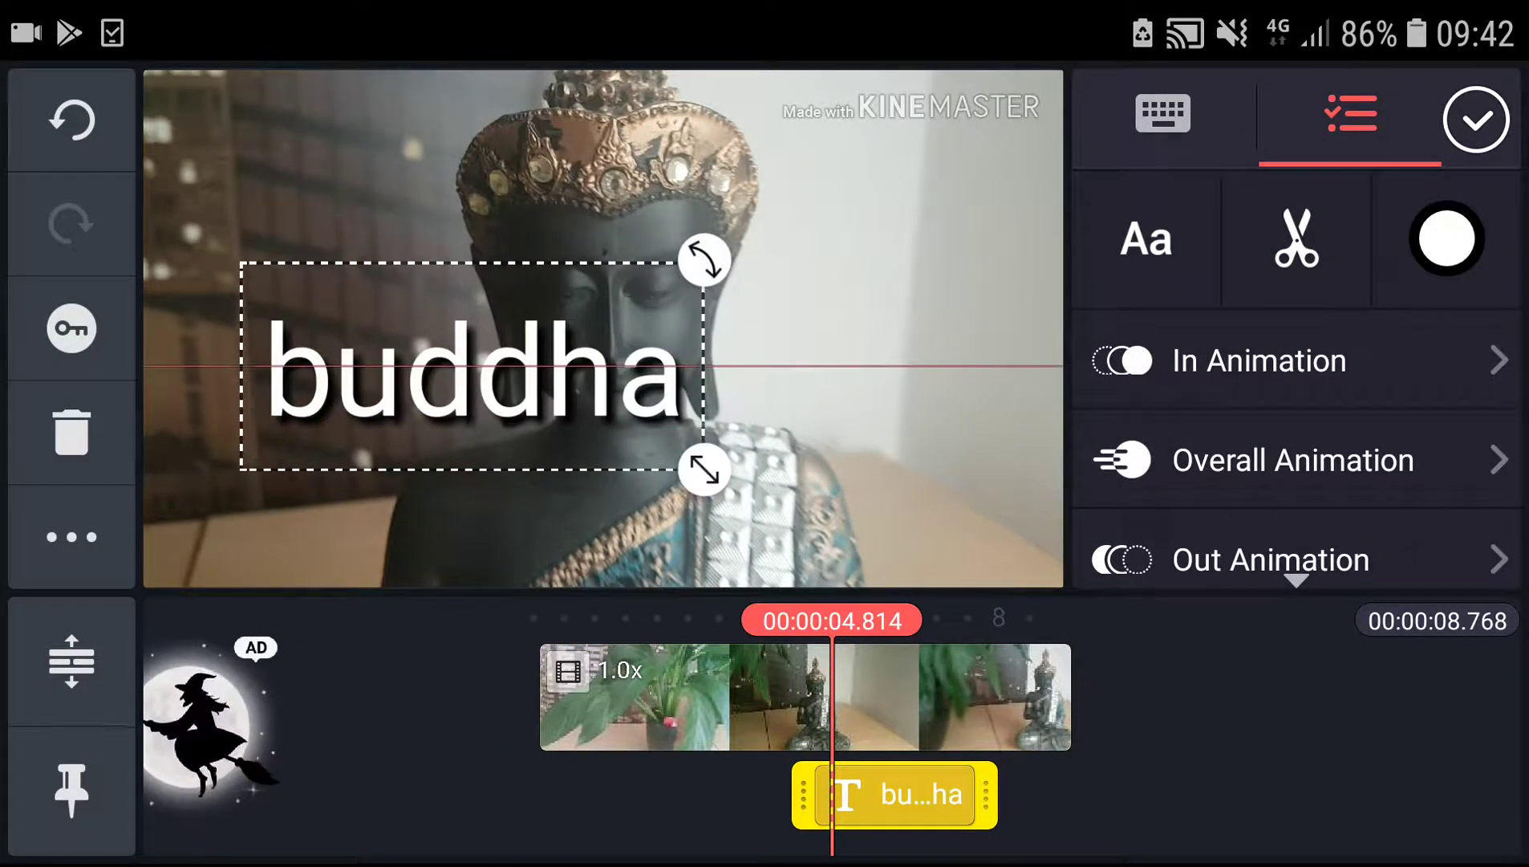
mouse_move(703, 260)
mouse_down()
mouse_move(553, 245)
mouse_move(597, 346)
mouse_up()
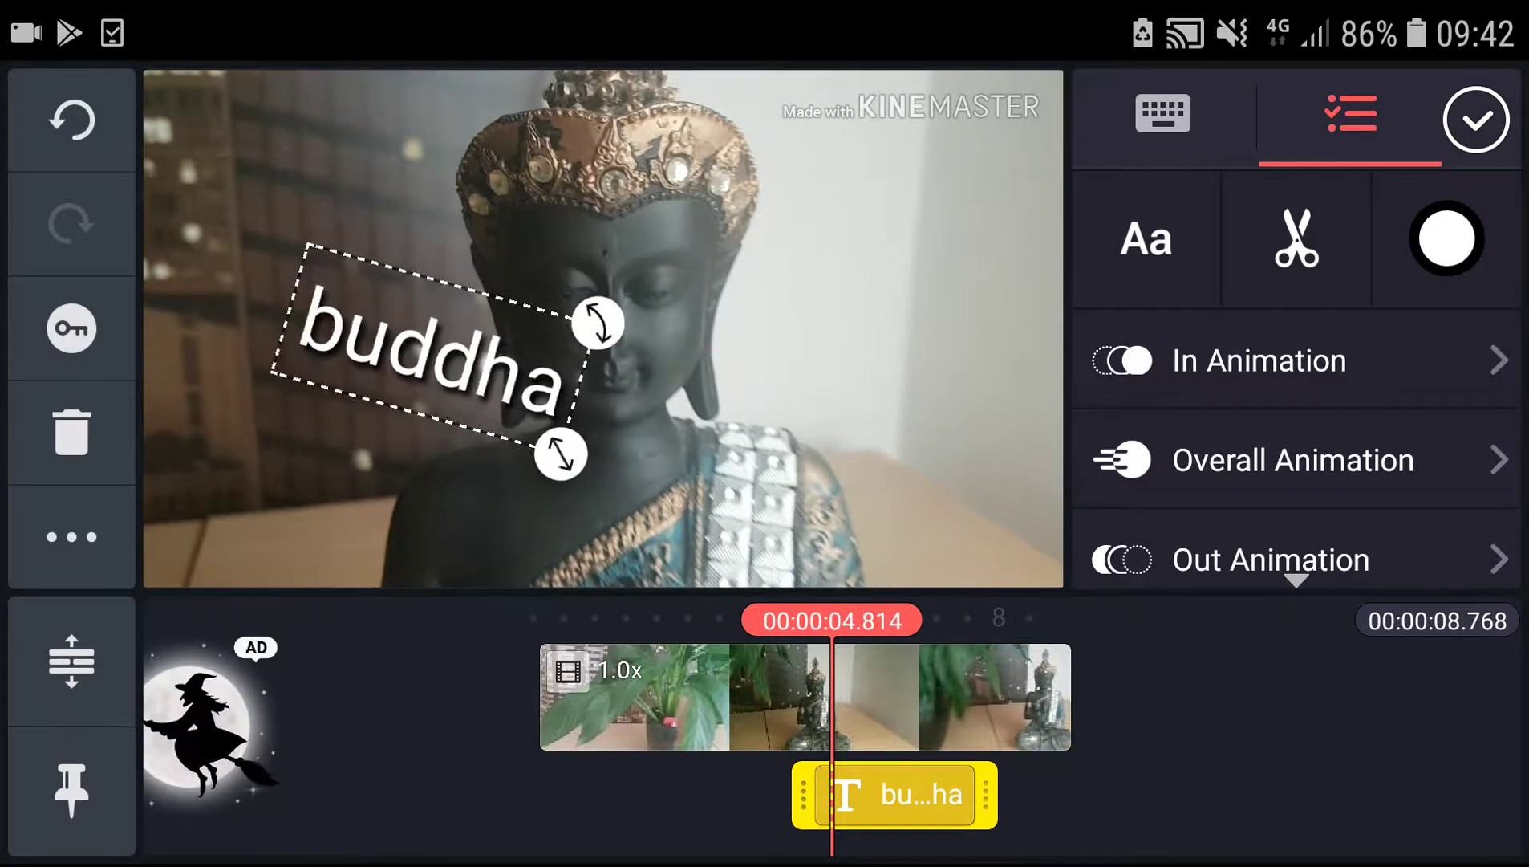
drag(430, 346, 885, 298)
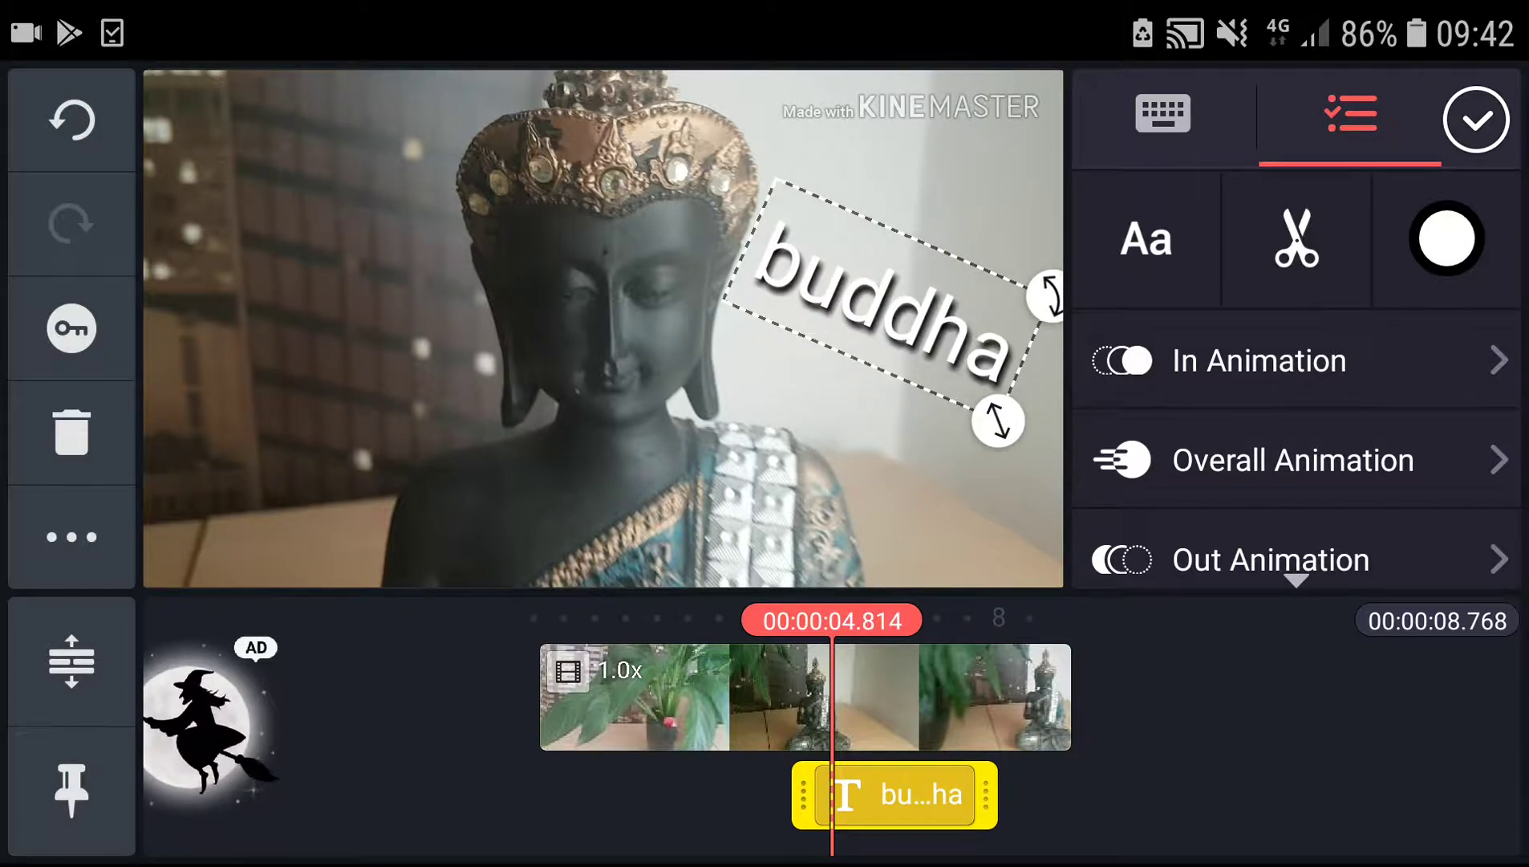
click(1477, 118)
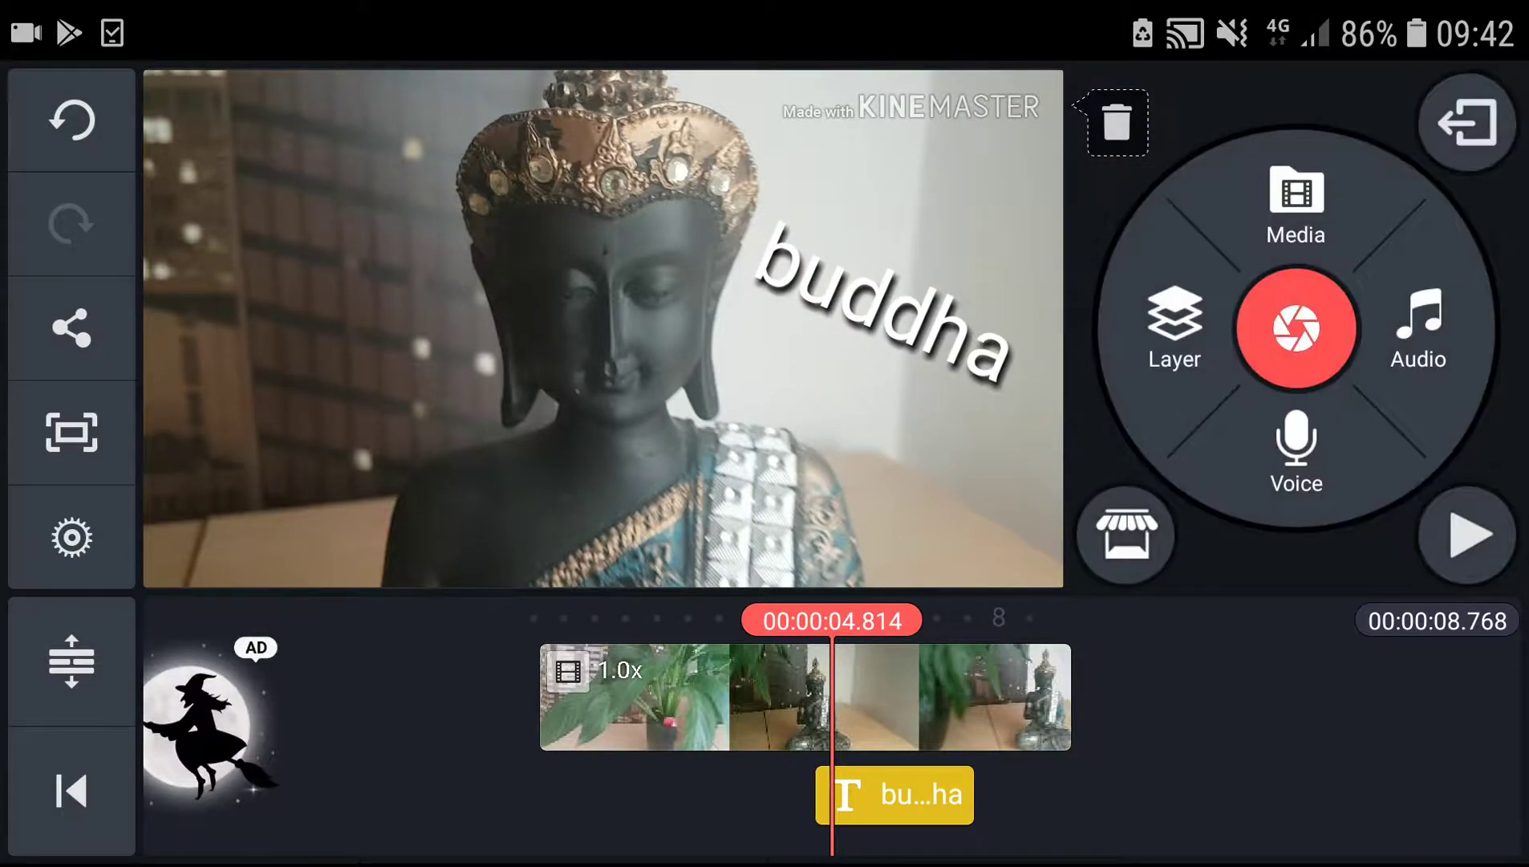
Play the preview, then trim the clip's end to shorten the project to 8.468 seconds
click(1469, 534)
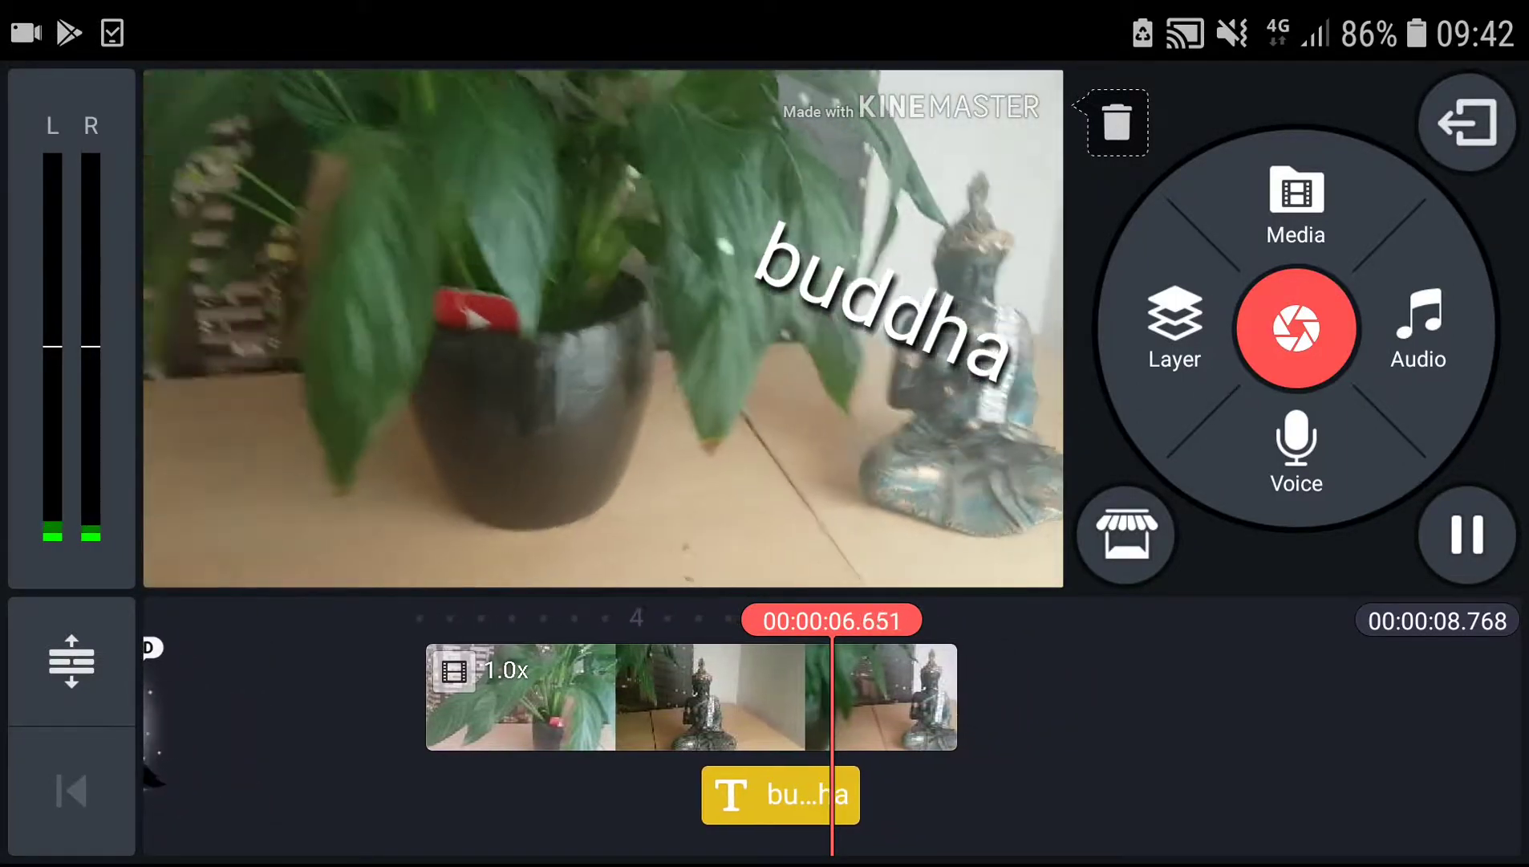
click(1468, 535)
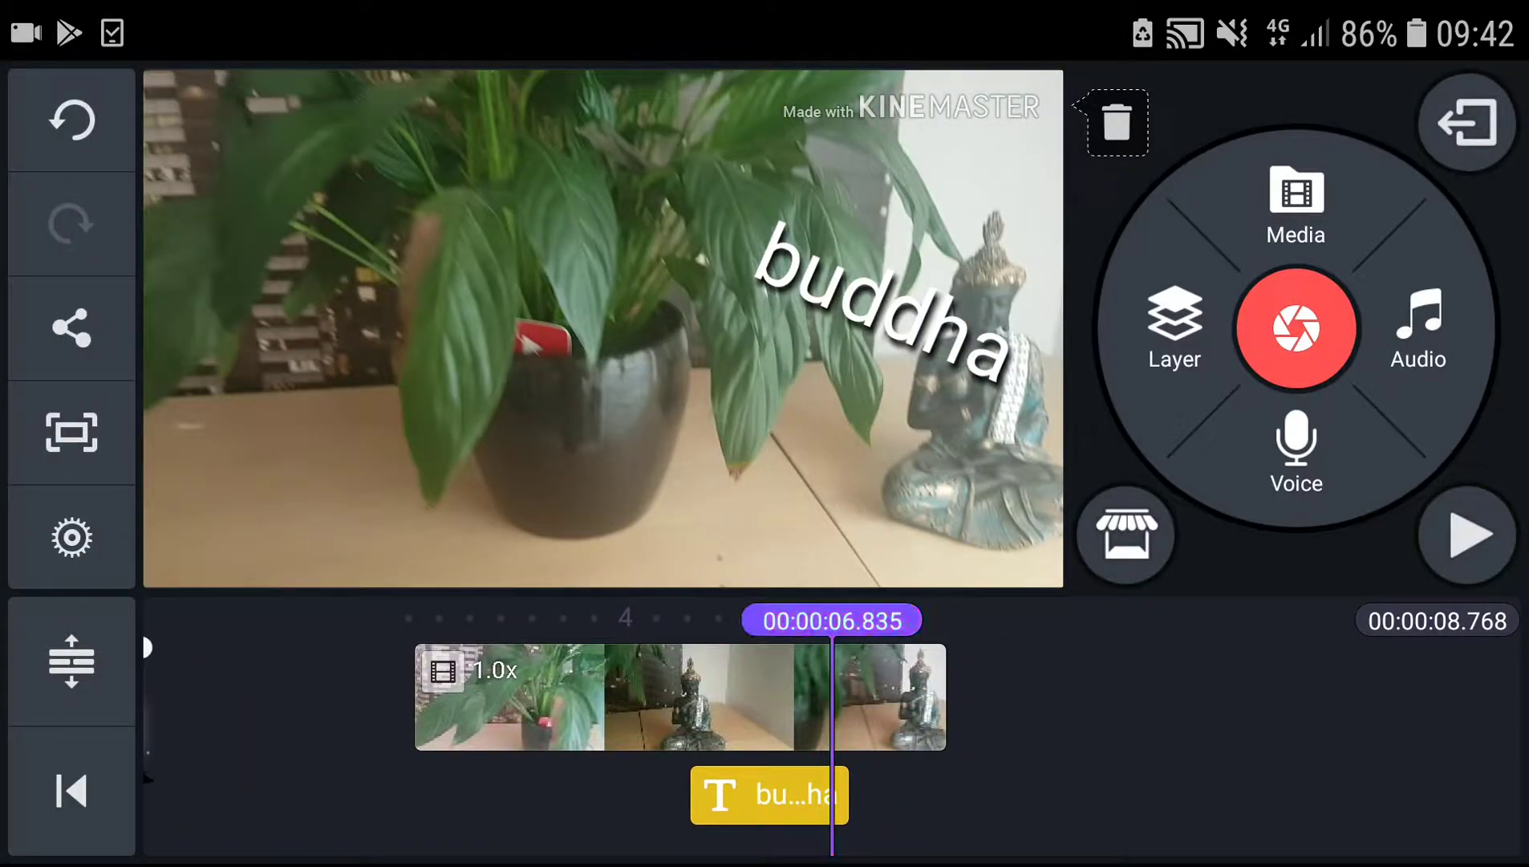
click(682, 698)
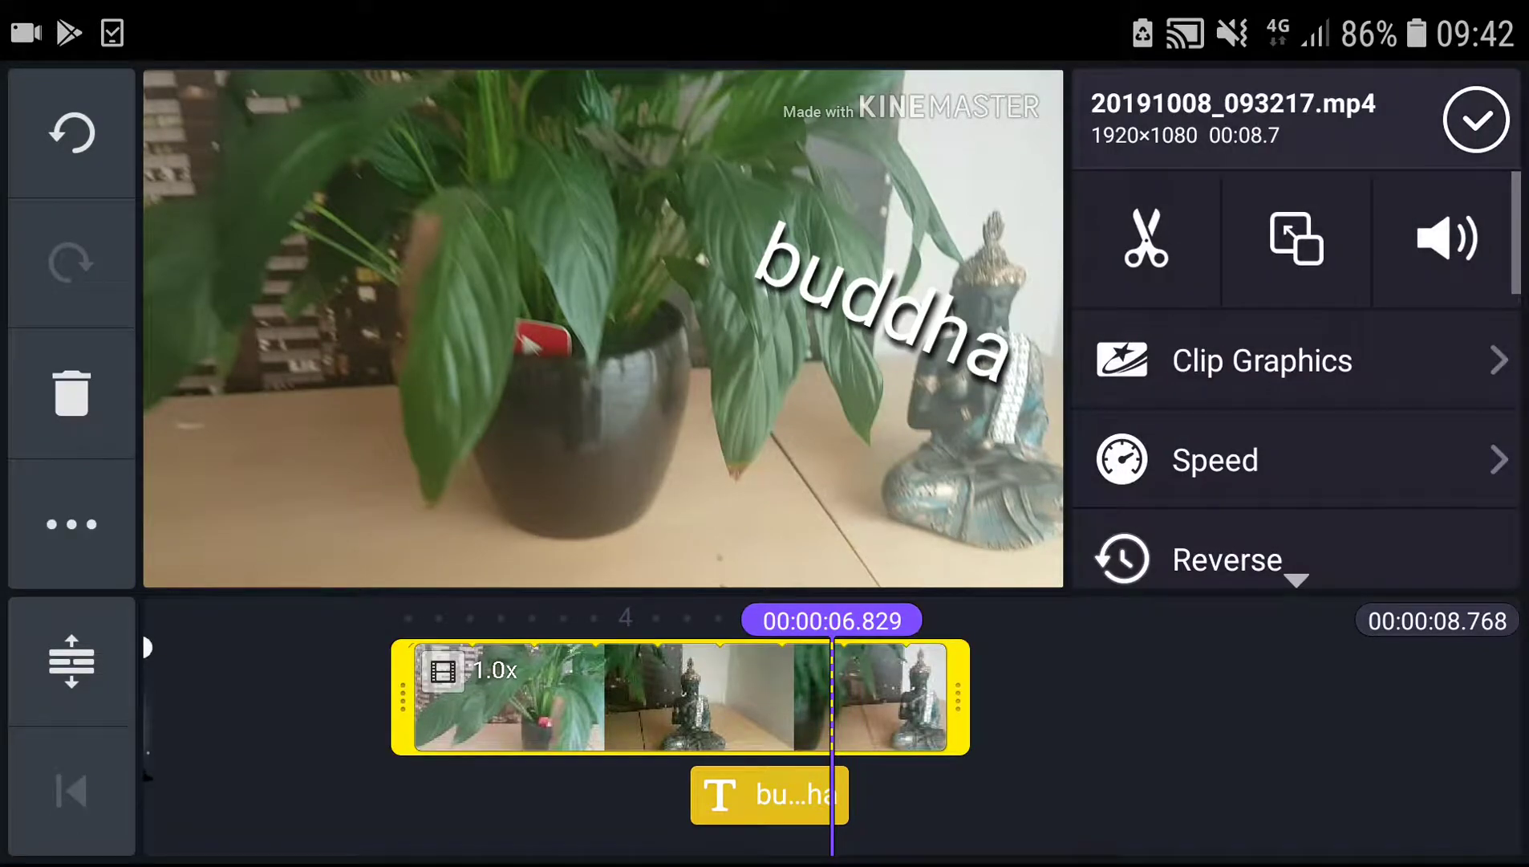
mouse_move(597, 698)
mouse_down()
mouse_move(731, 698)
mouse_move(715, 698)
mouse_up()
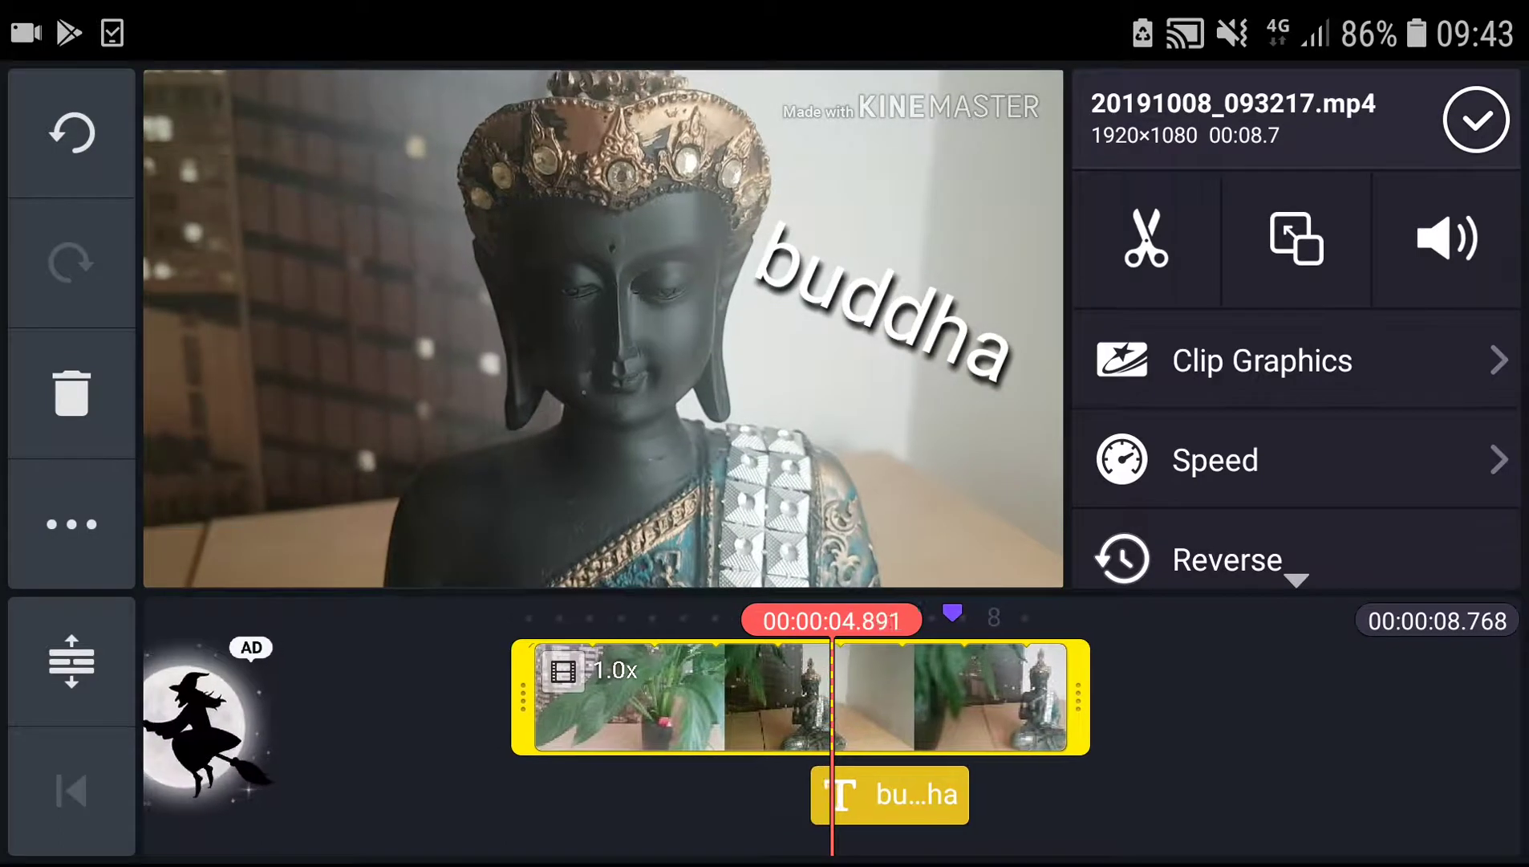
drag(1075, 698, 1039, 698)
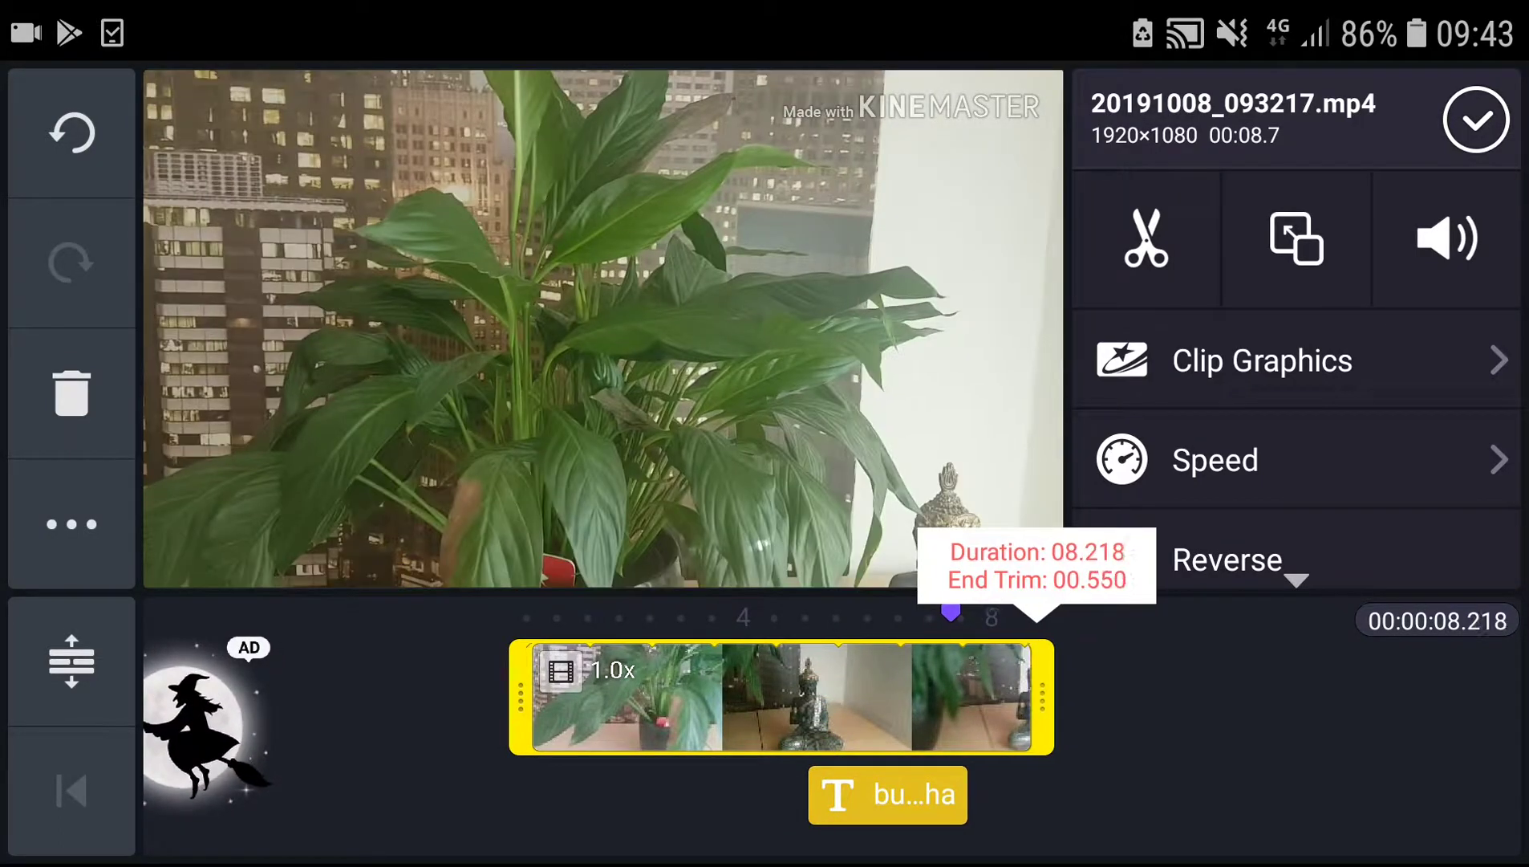
Scrub back to a frame showing the statue and select the 'buddha' text layer
drag(562, 698, 753, 698)
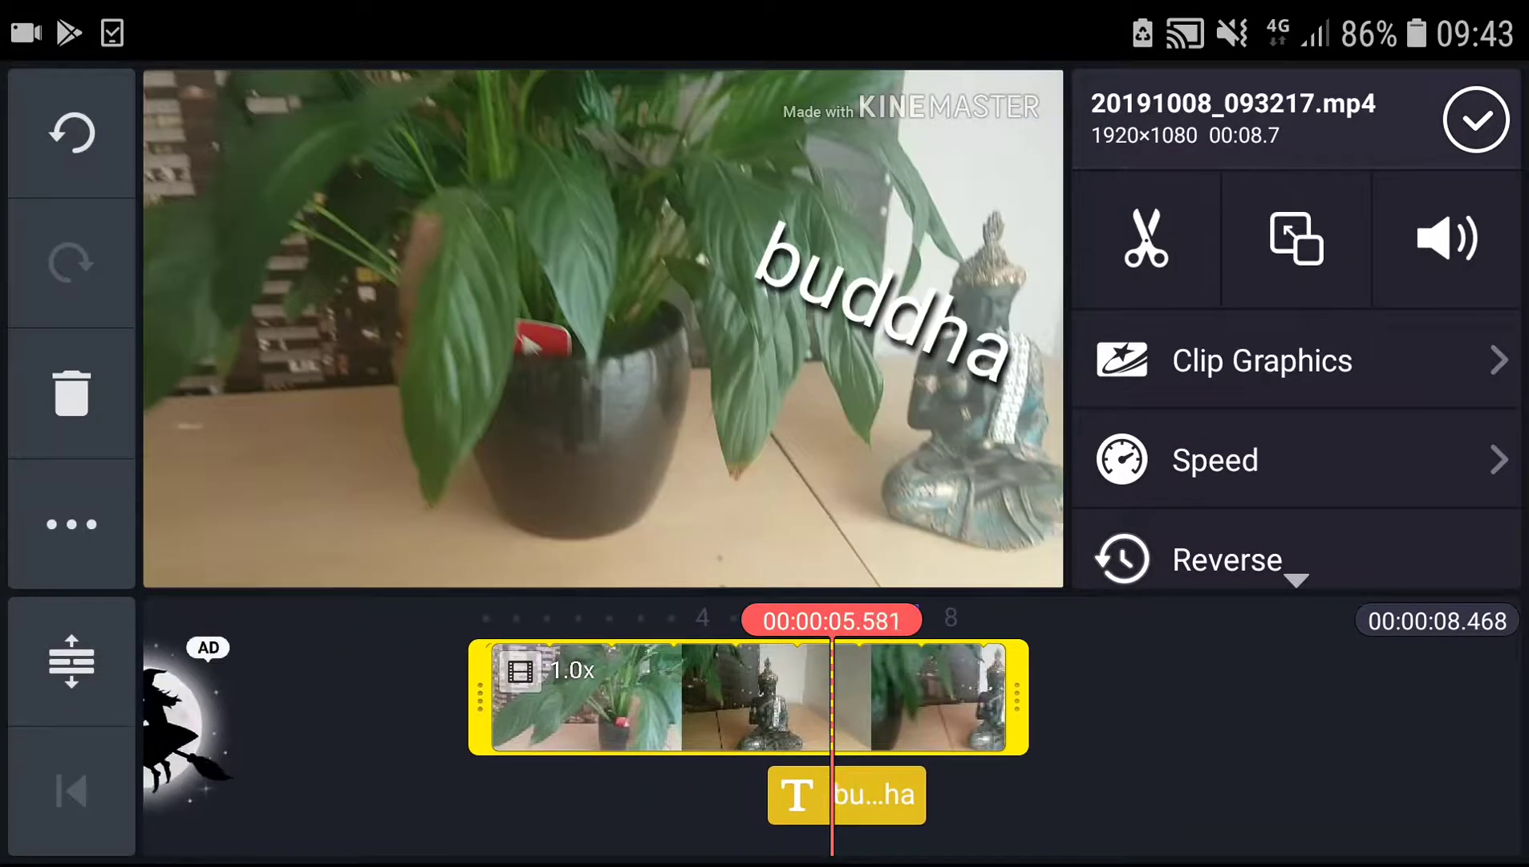
click(358, 699)
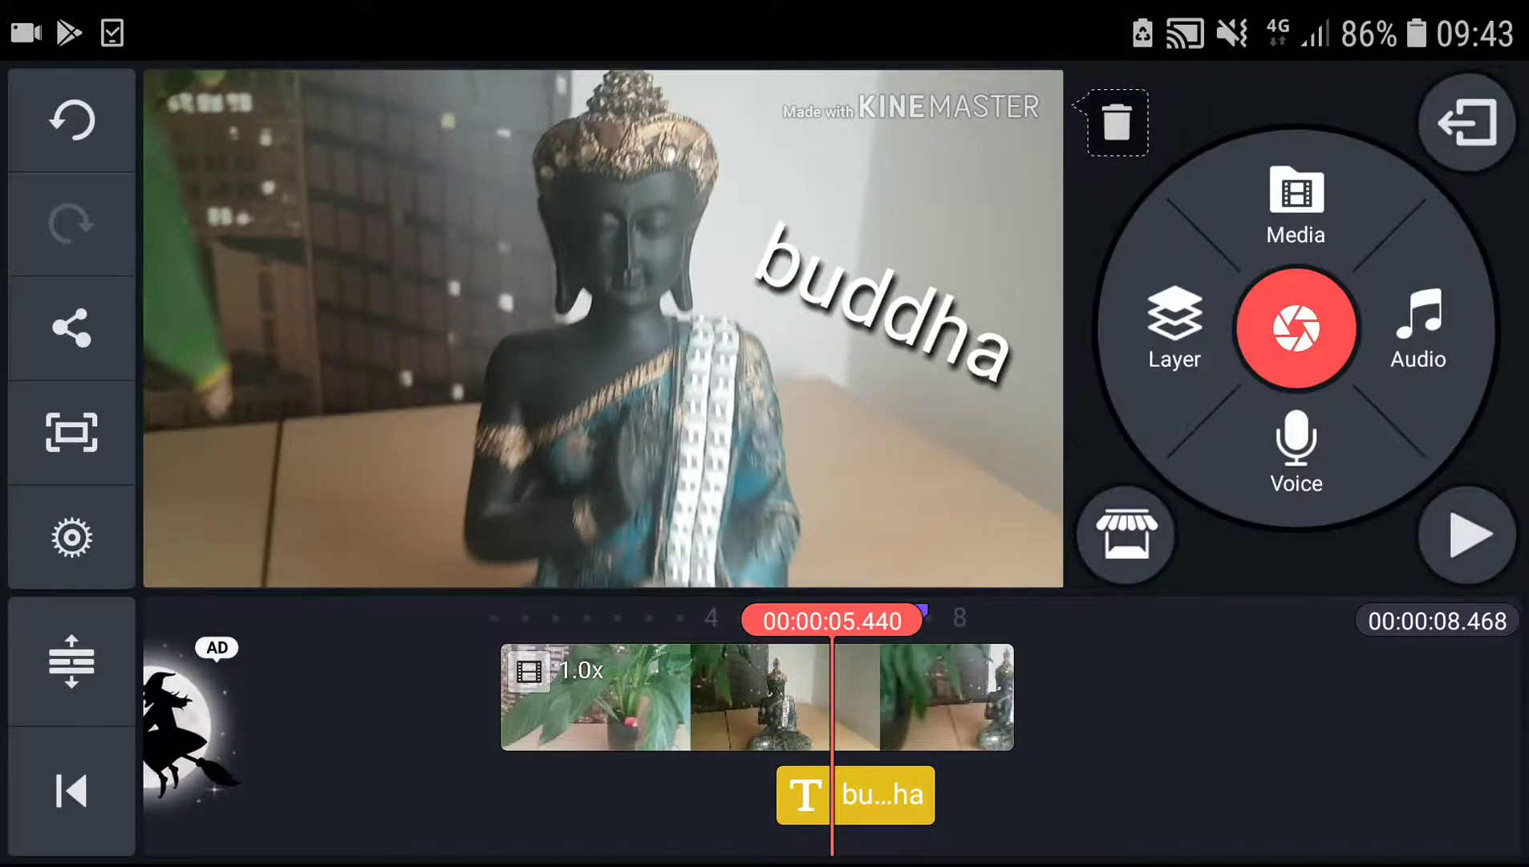
click(882, 795)
Shorten the 'buddha' text layer, viewing the font list and text without changing them
drag(946, 795, 837, 795)
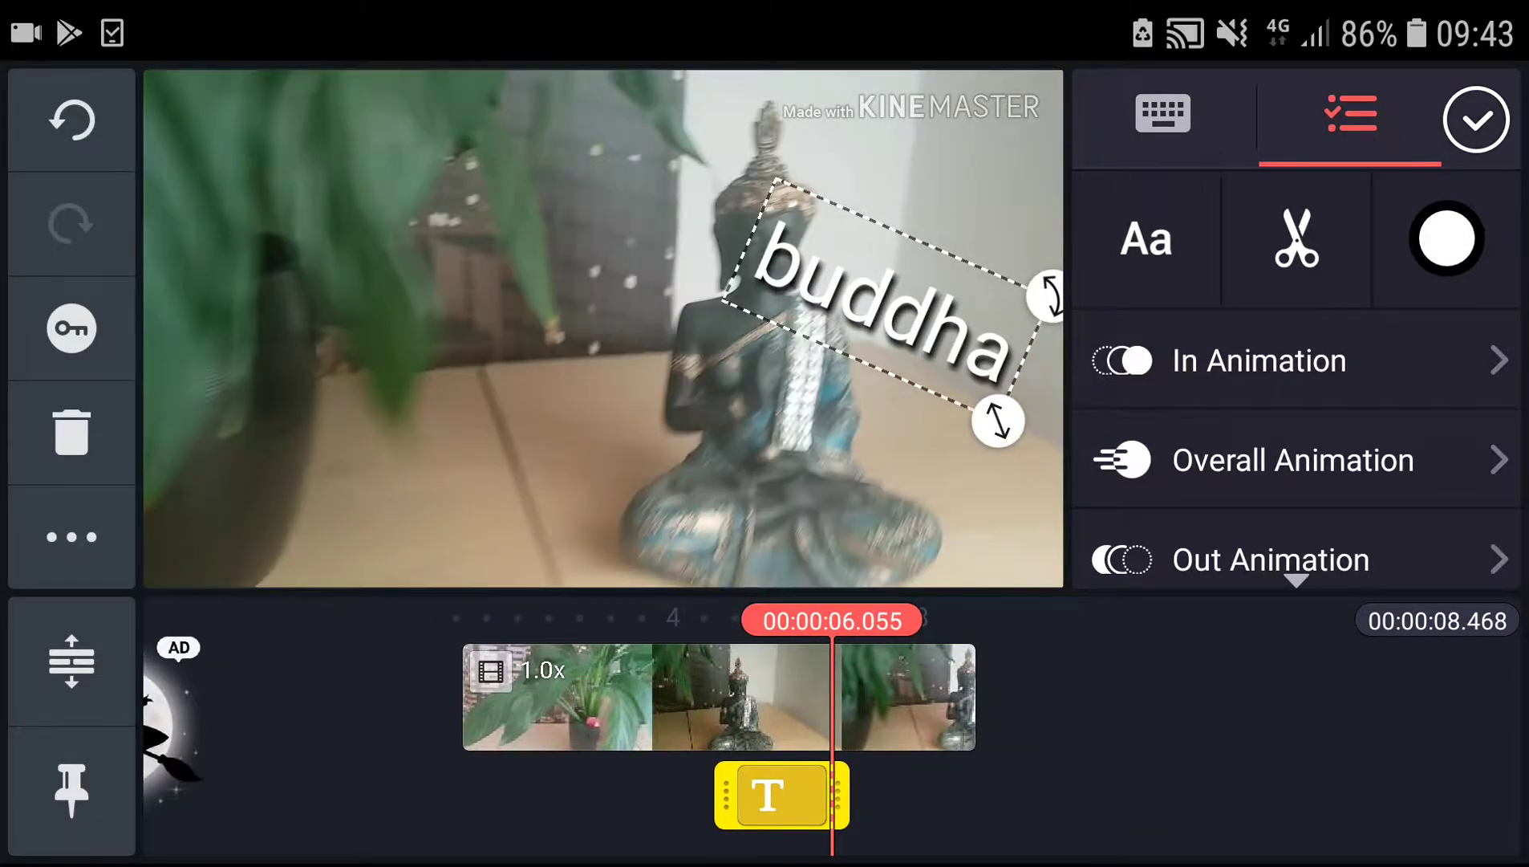
drag(598, 698, 657, 698)
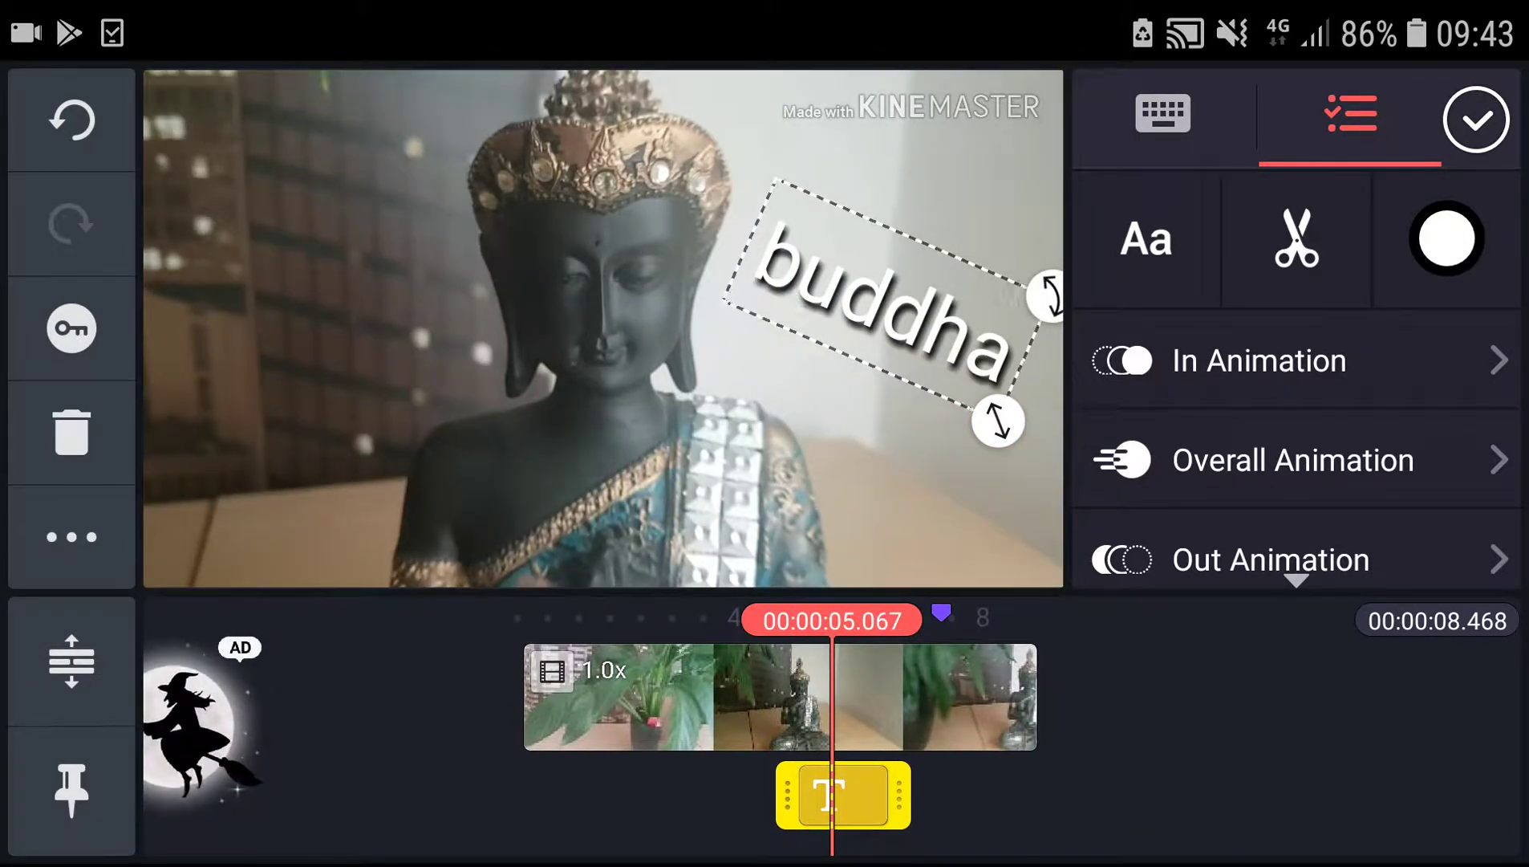
click(1146, 239)
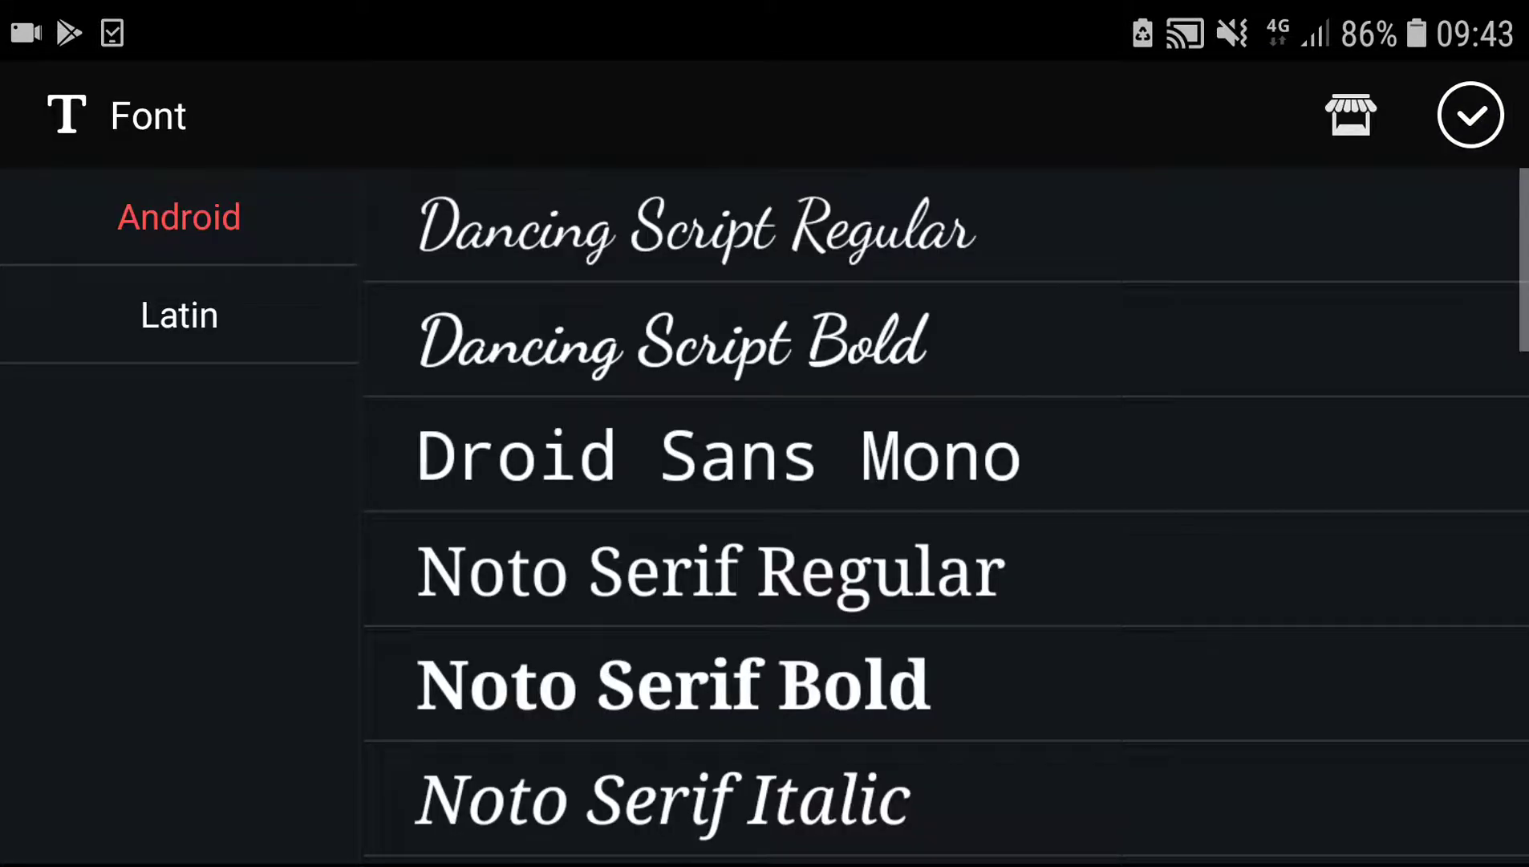
click(1470, 115)
scroll(1302, 466, down, 1)
scroll(1303, 465, up, 1)
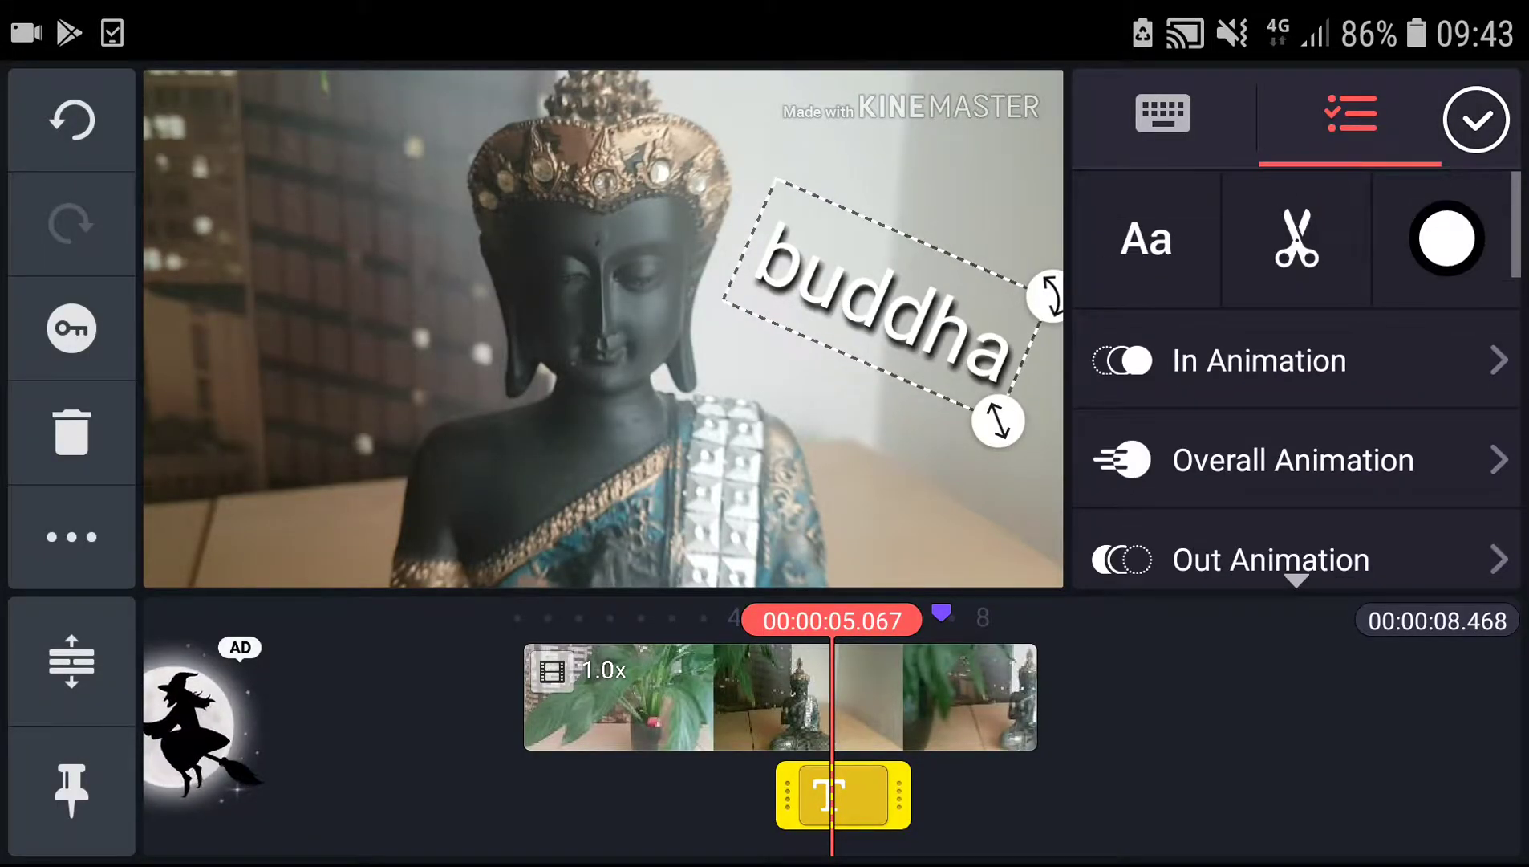
click(1164, 112)
click(1318, 140)
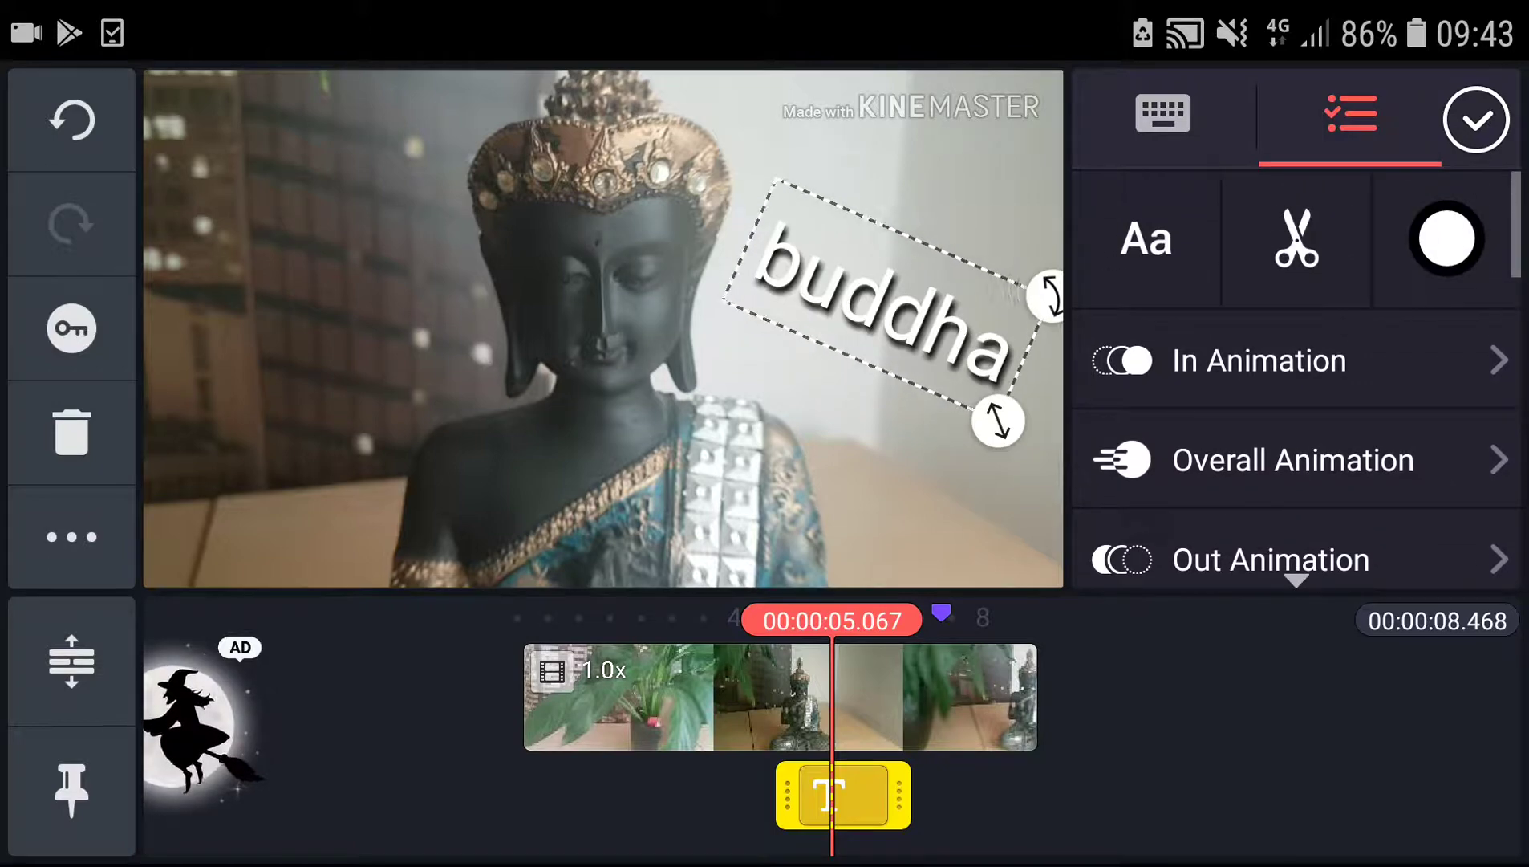
Set the 'buddha' text to Roboto Black, then view the Trim/Split options unchanged
click(1146, 240)
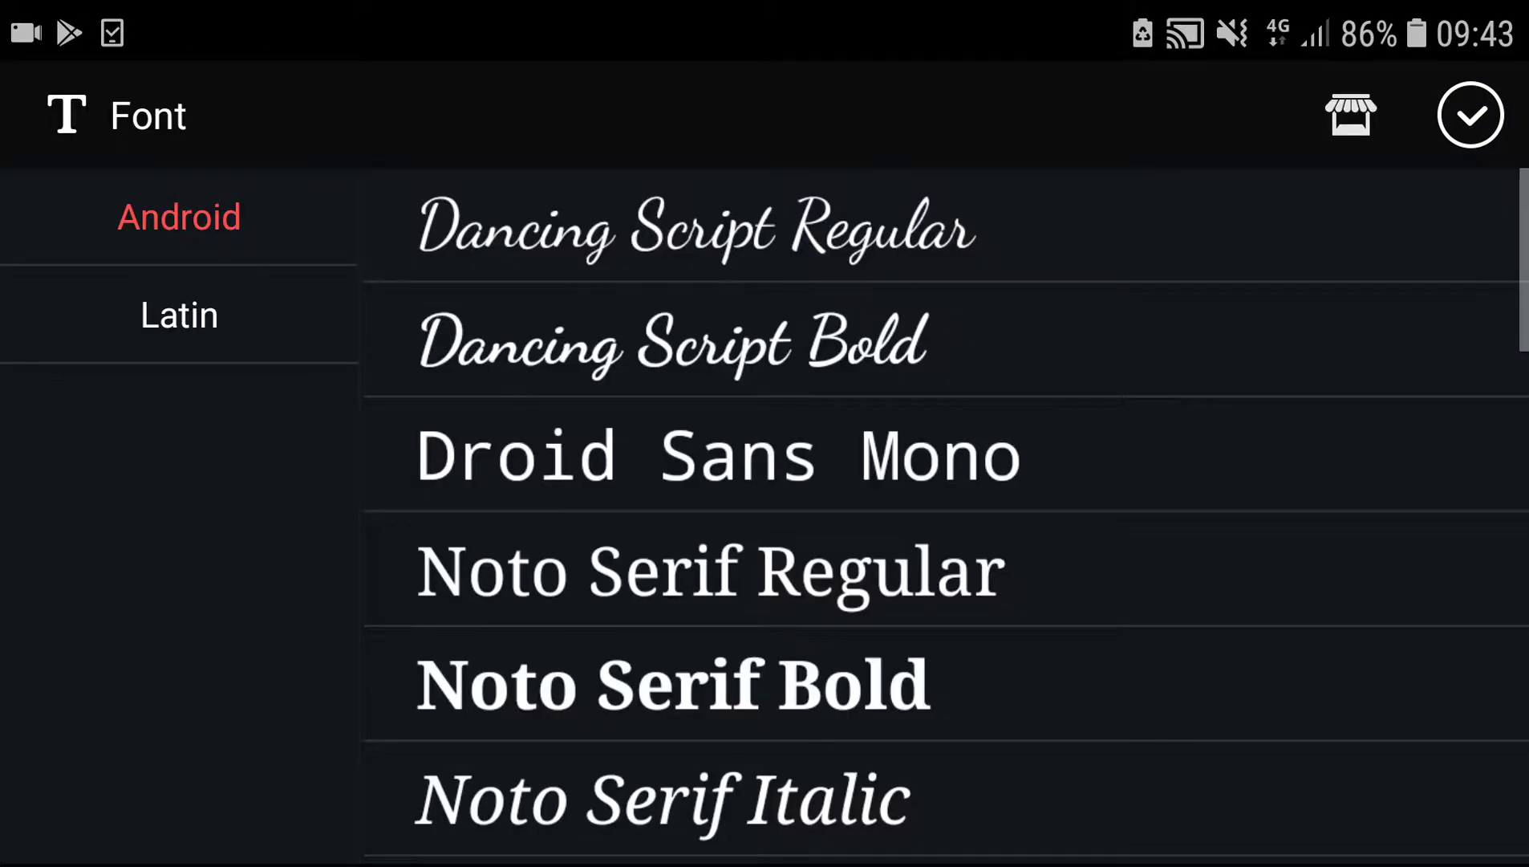
scroll(943, 477, down, 5)
scroll(944, 477, down, 5)
scroll(943, 477, down, 1)
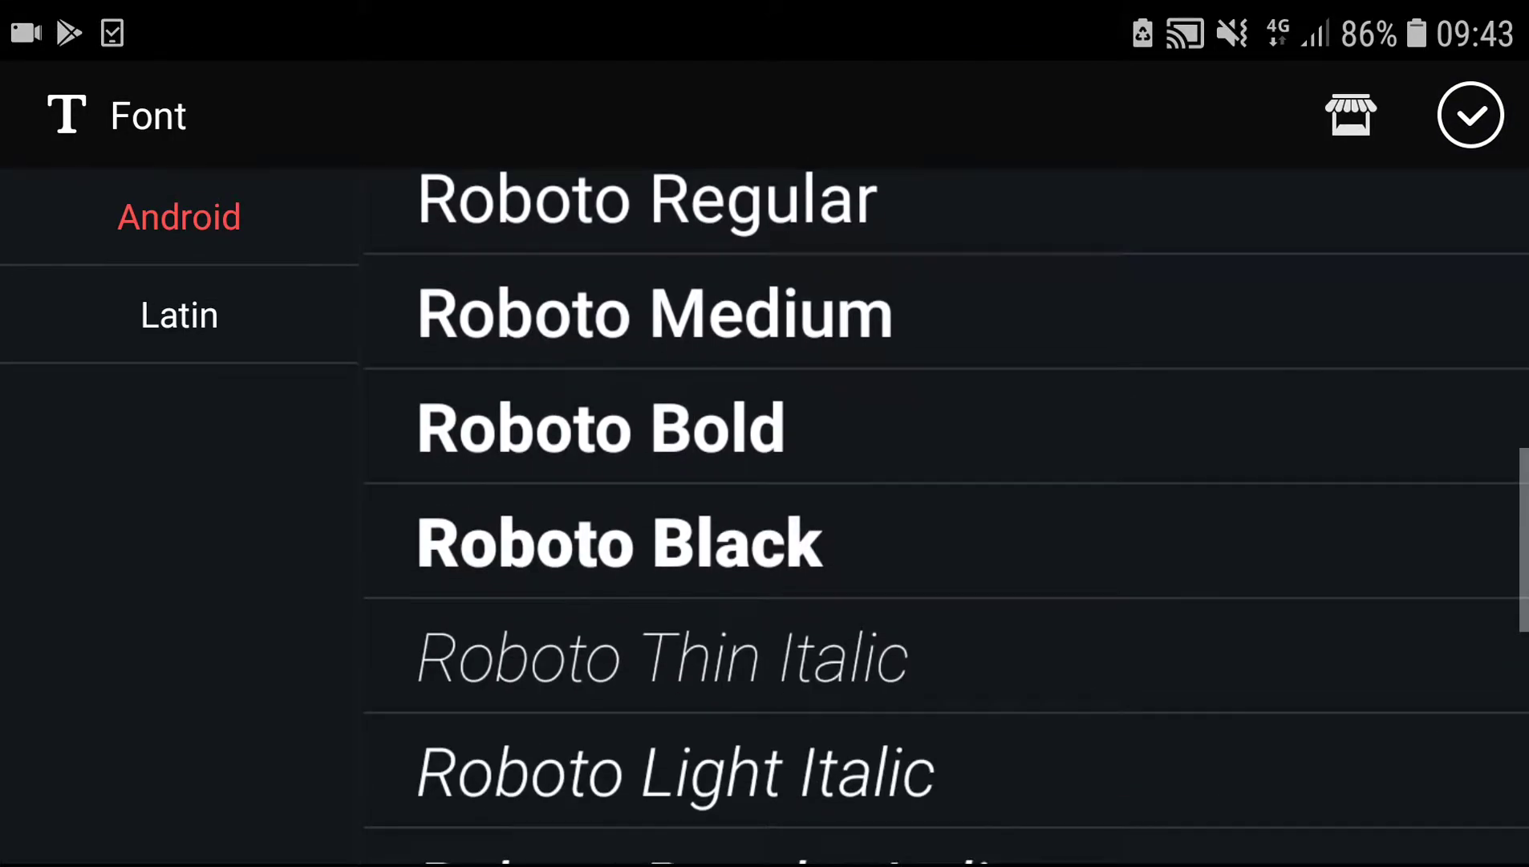
click(618, 543)
click(1470, 116)
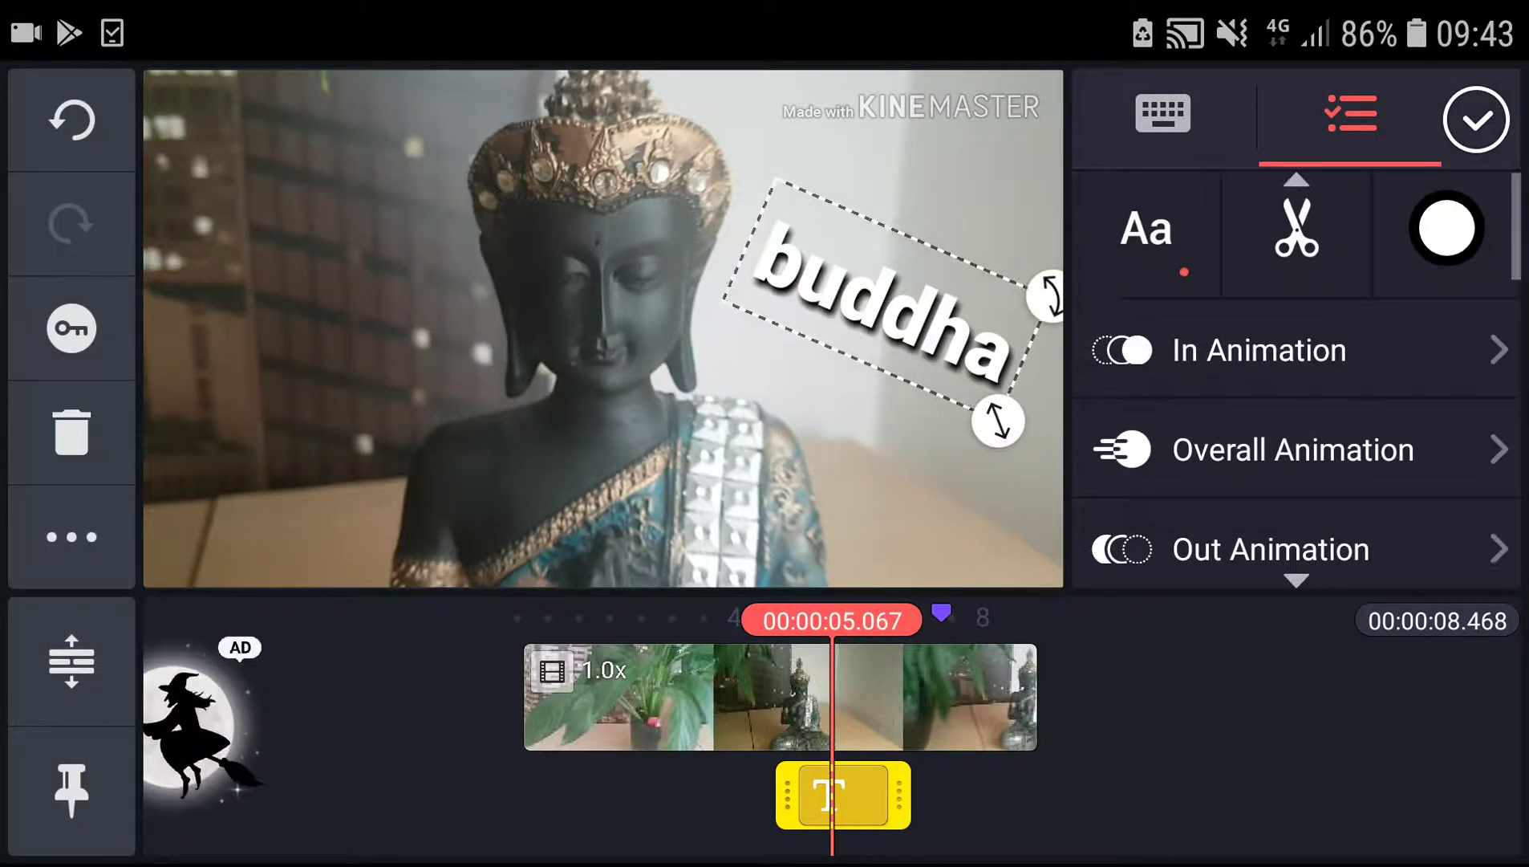
scroll(1297, 453, down, 2)
scroll(1296, 453, up, 2)
click(1296, 240)
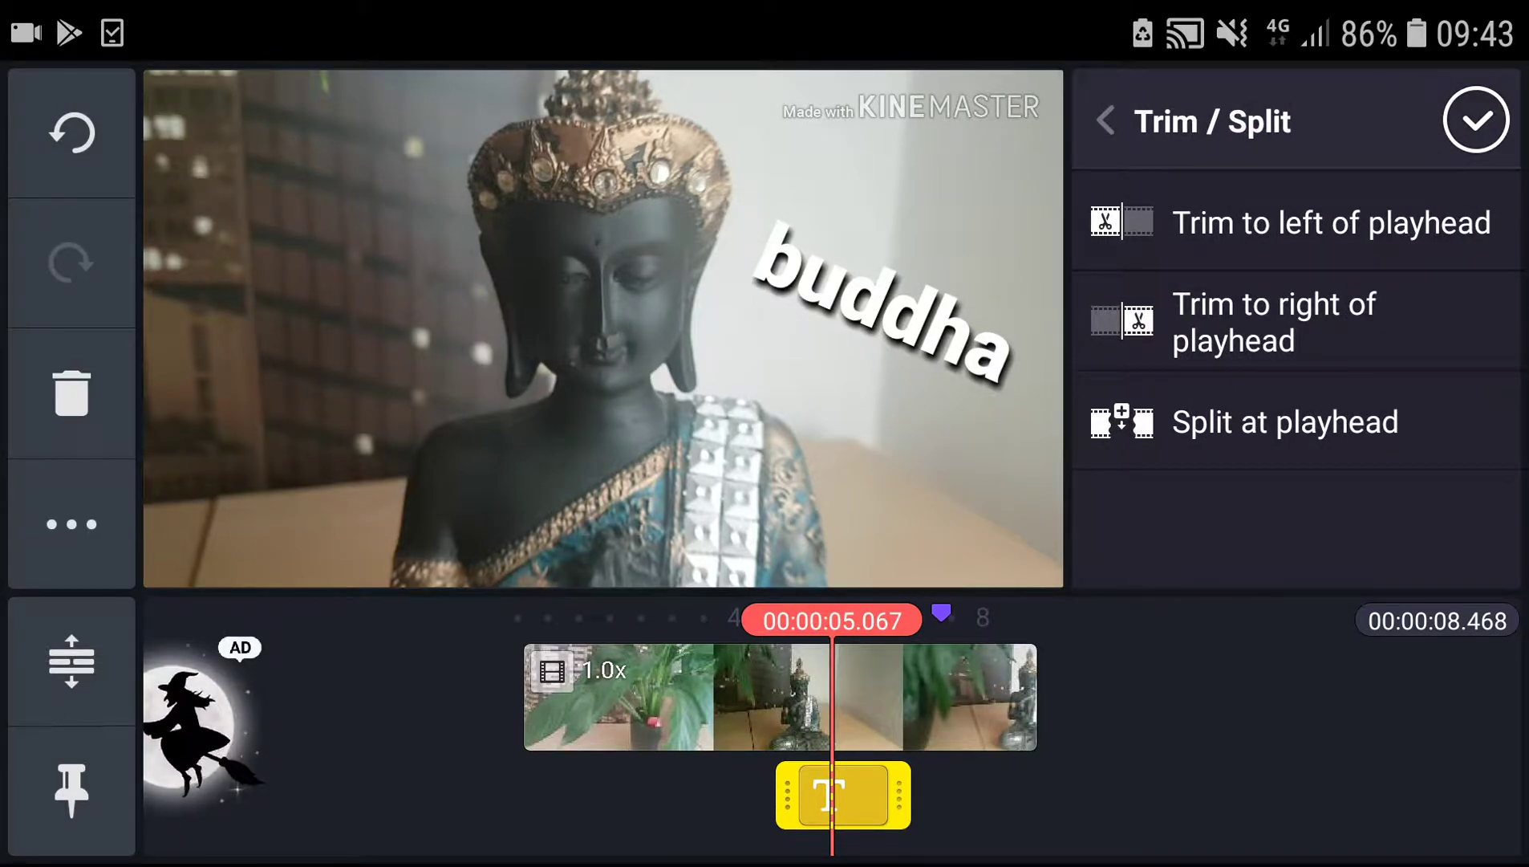
click(1105, 121)
Try black as the text colour, then change it back to white
click(1449, 239)
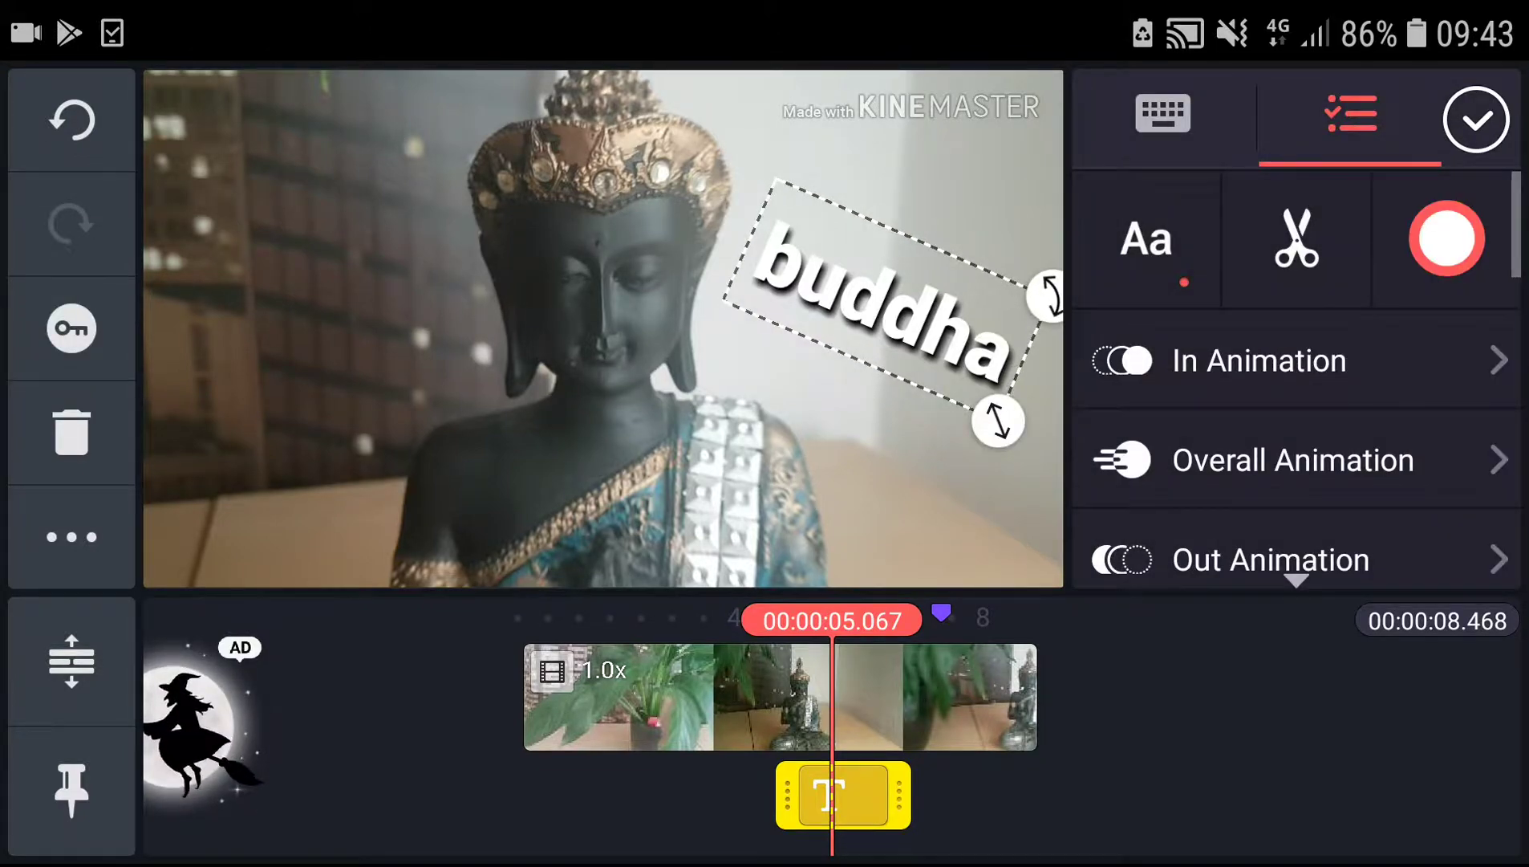
click(1011, 299)
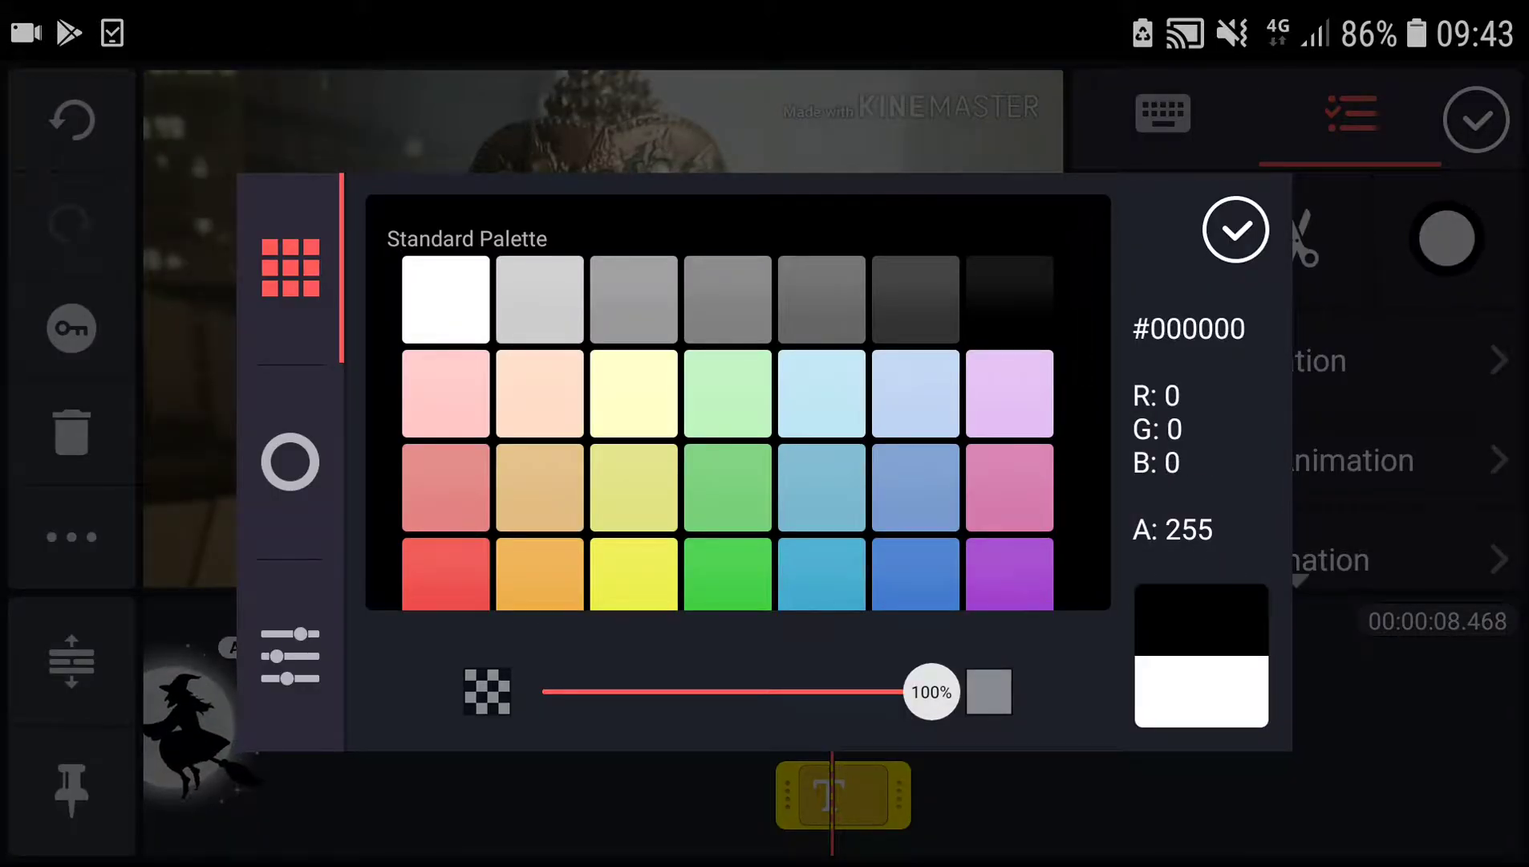
click(1237, 231)
click(1449, 239)
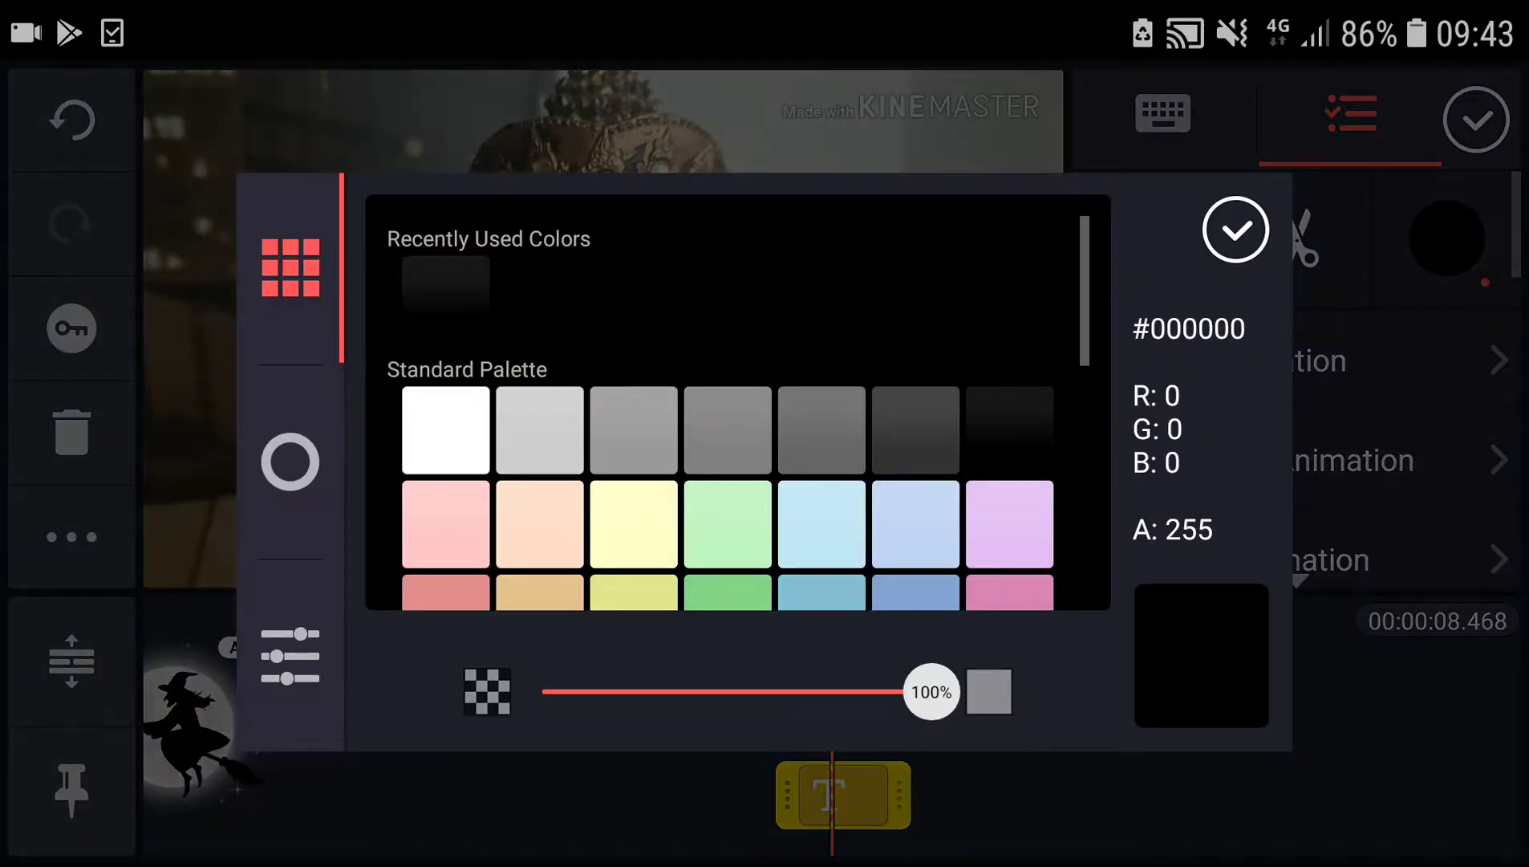
click(444, 428)
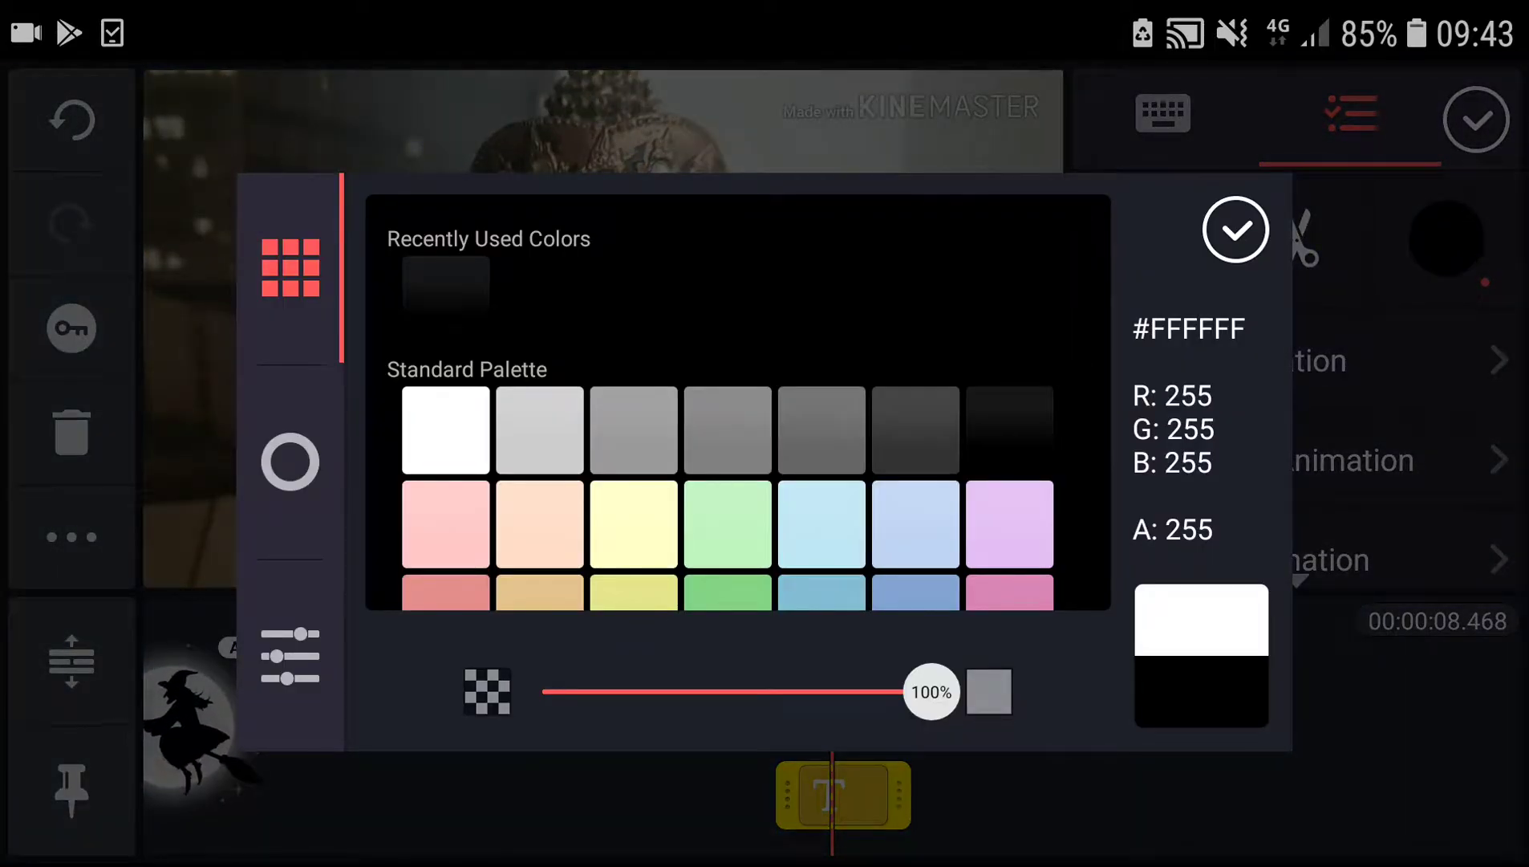
click(1237, 230)
Switch the colour chooser to the colour wheel and swing the hue toward pink
click(1449, 239)
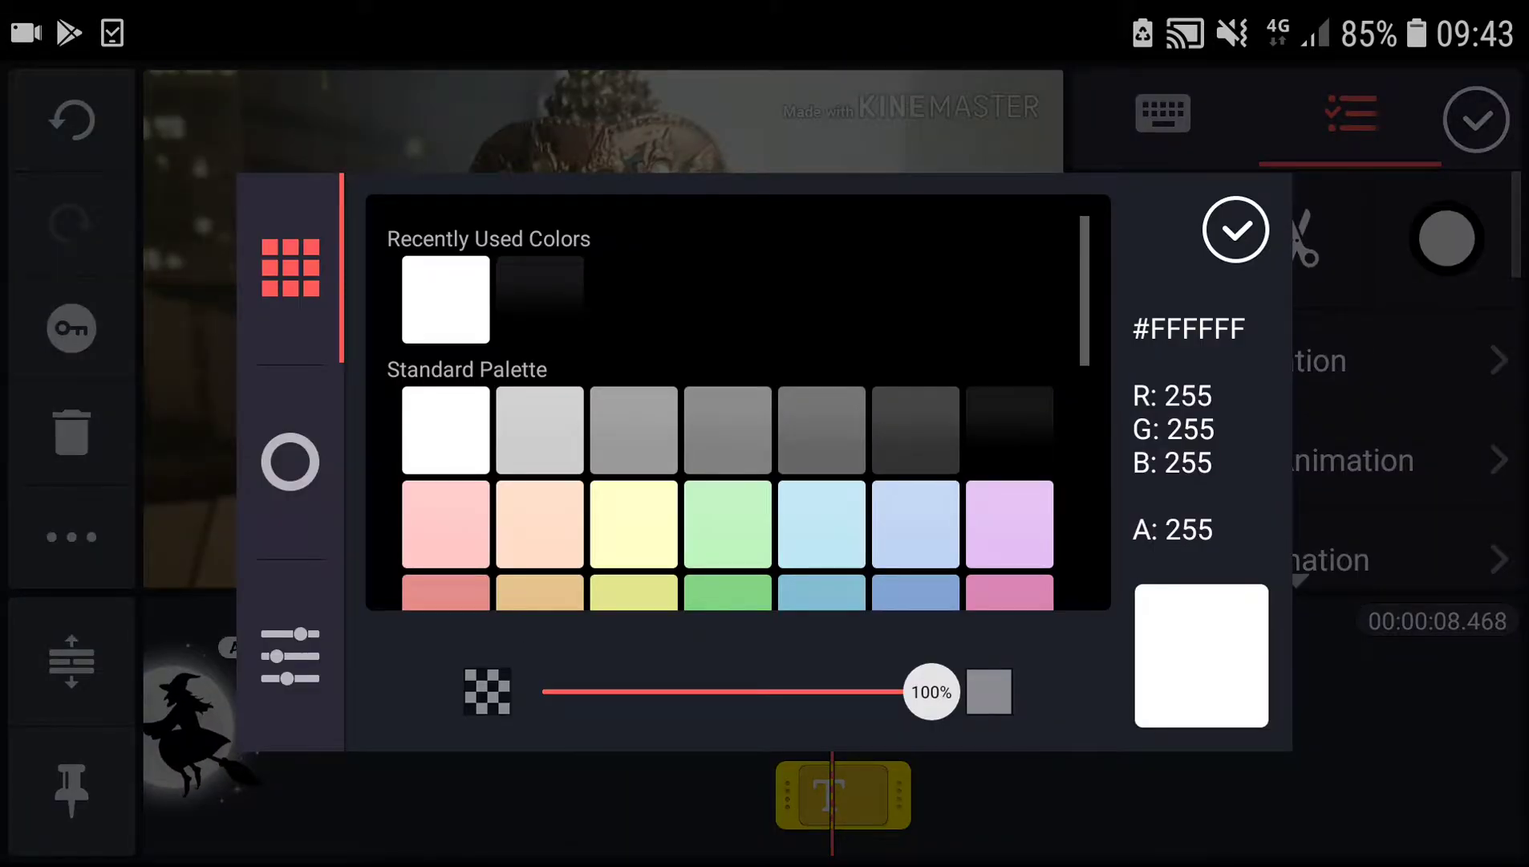
scroll(739, 478, down, 5)
click(290, 462)
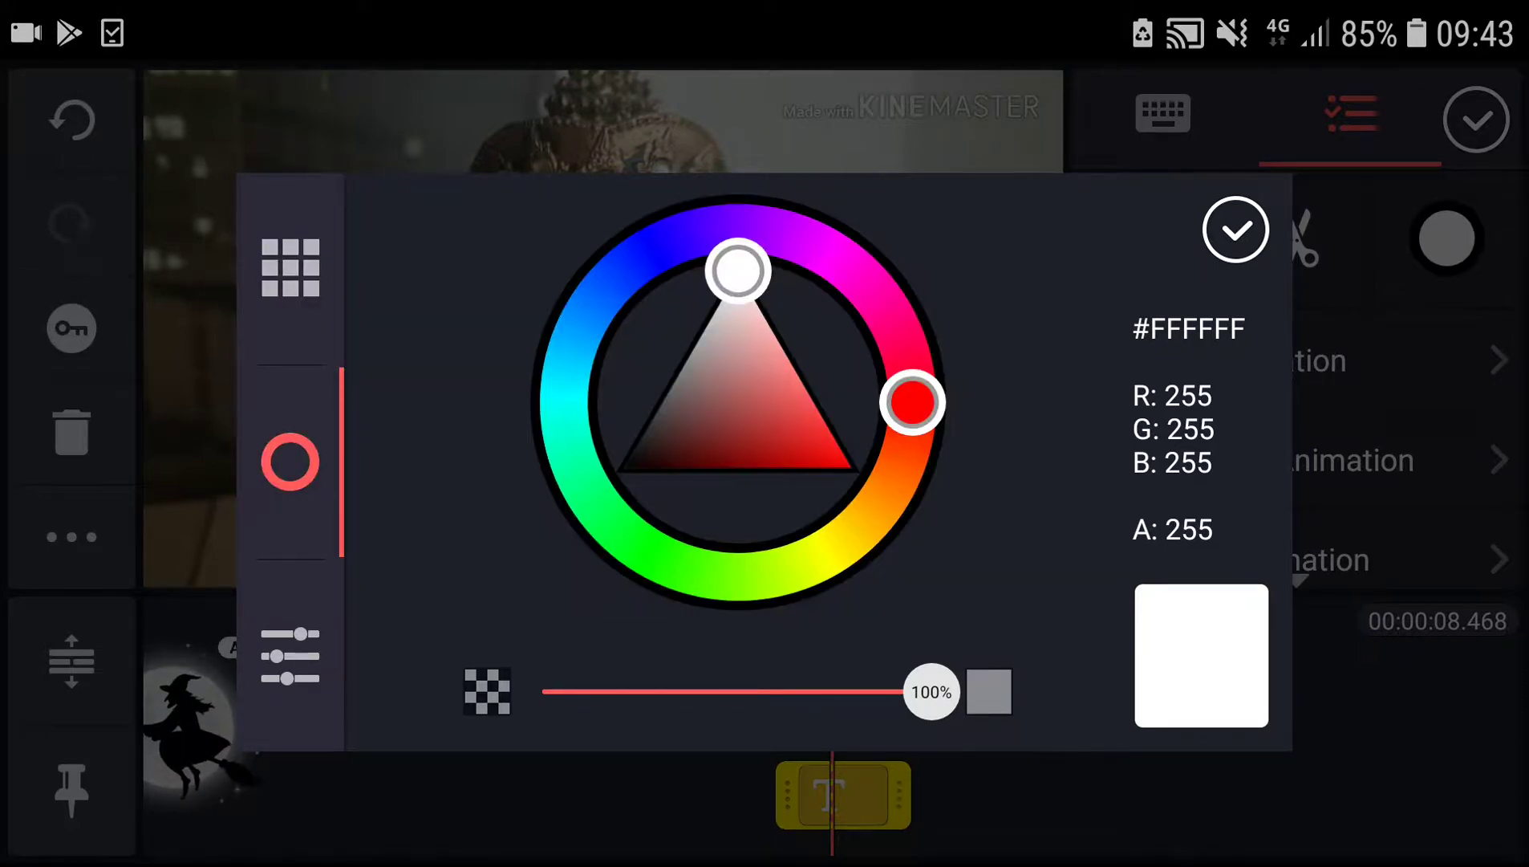
drag(913, 405, 897, 335)
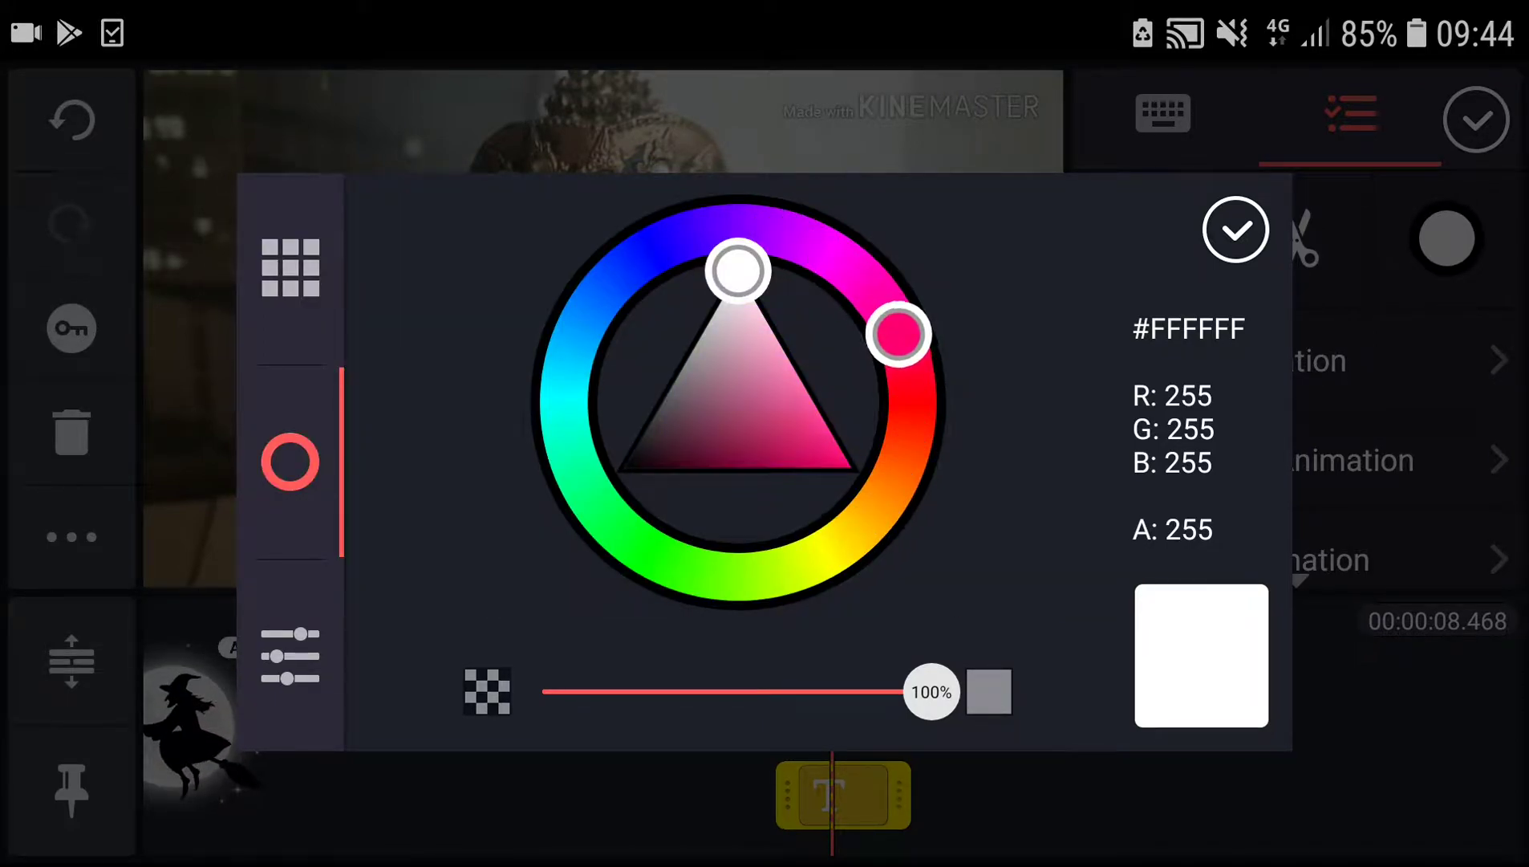
click(291, 654)
click(291, 462)
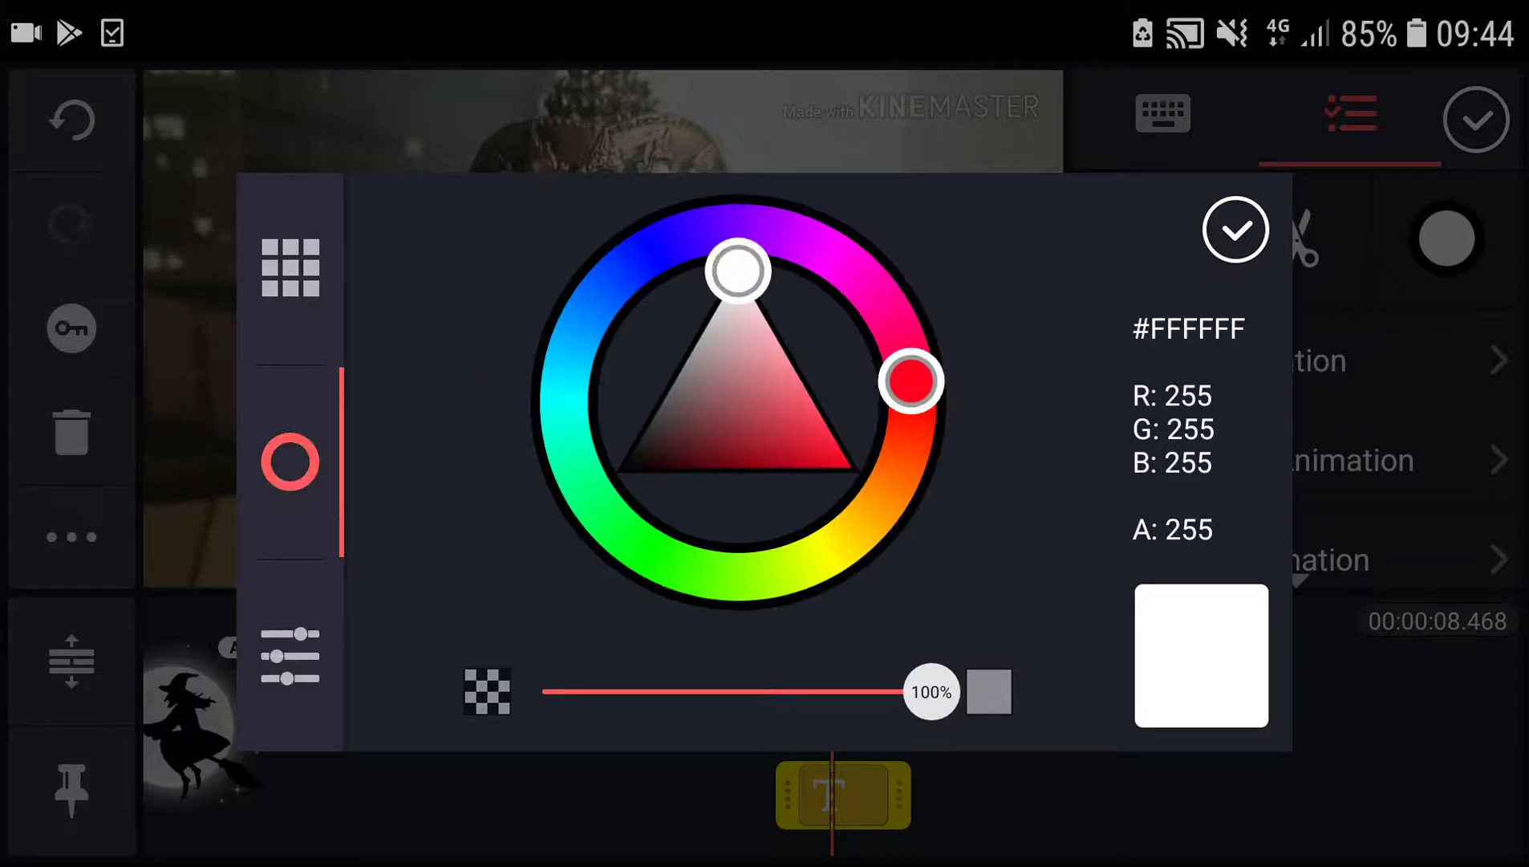
click(1235, 231)
Try a muted mid-tone pink, then apply yellow to the text
click(1448, 239)
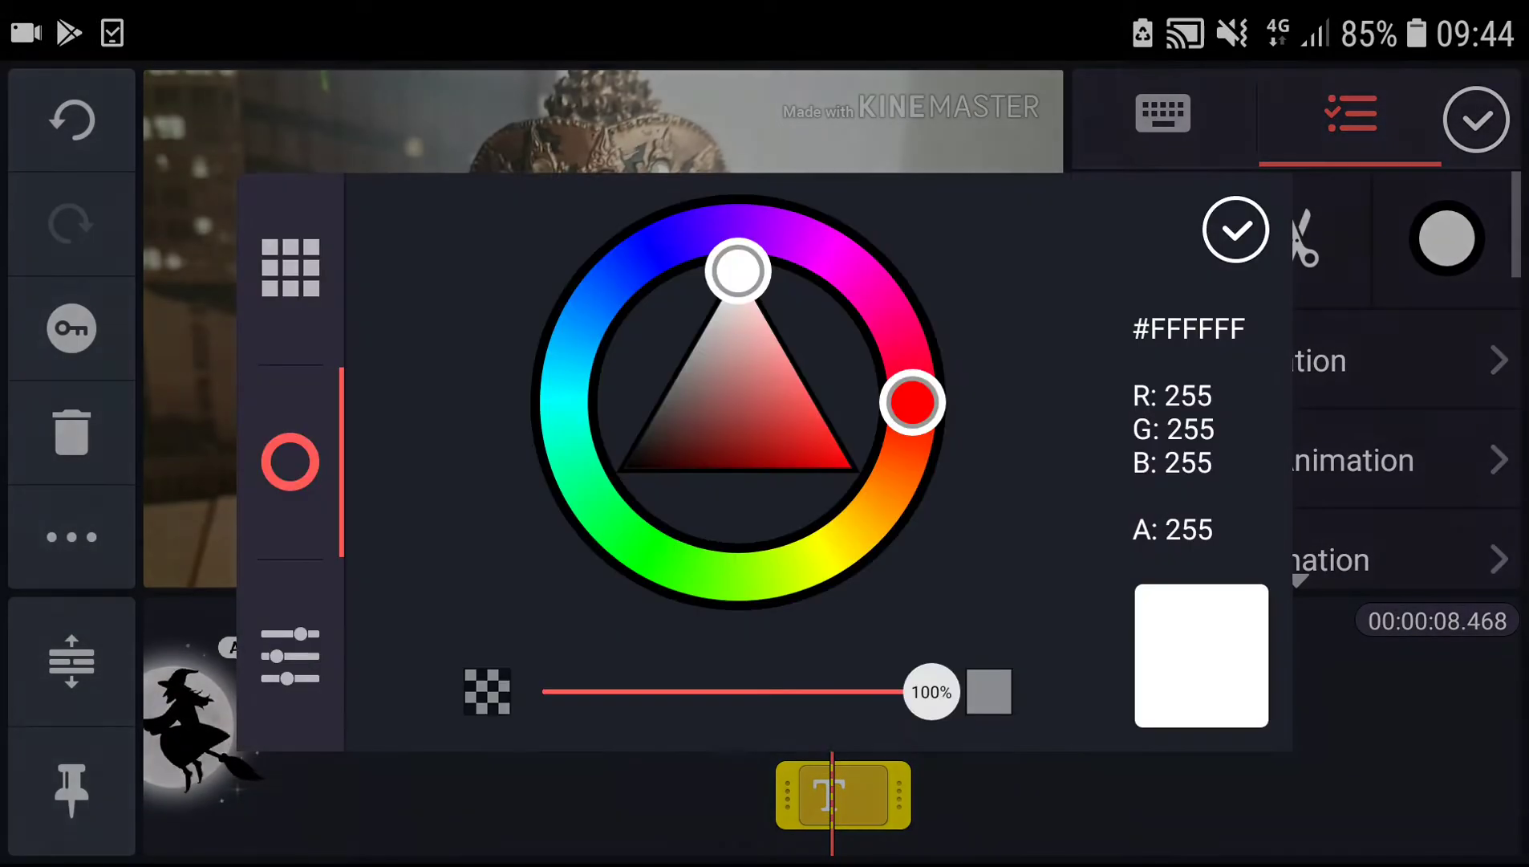
mouse_move(913, 379)
mouse_down()
mouse_move(911, 430)
mouse_move(885, 311)
mouse_up()
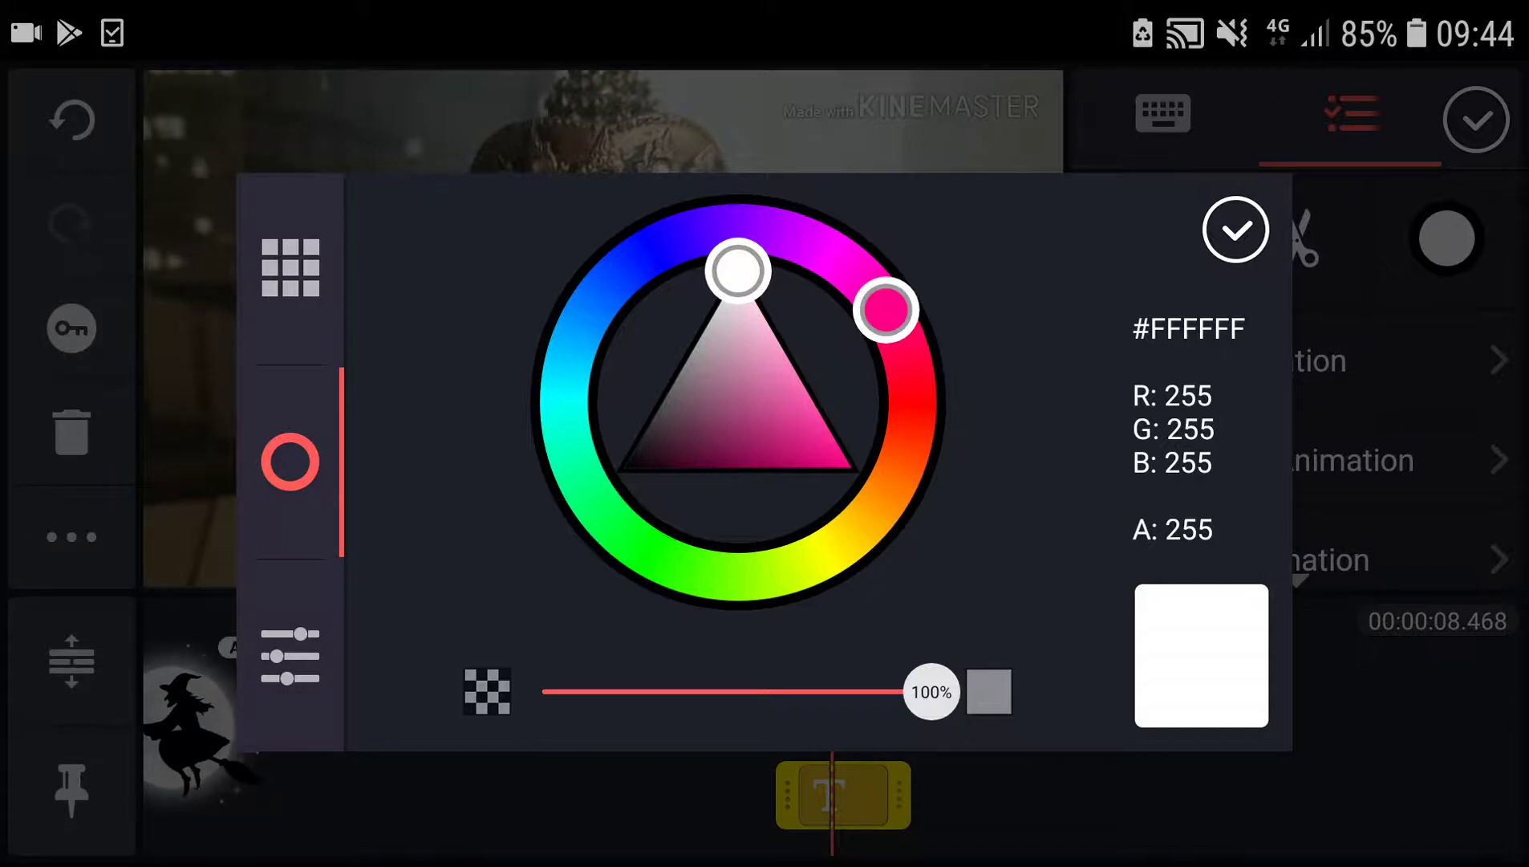
drag(738, 272, 738, 397)
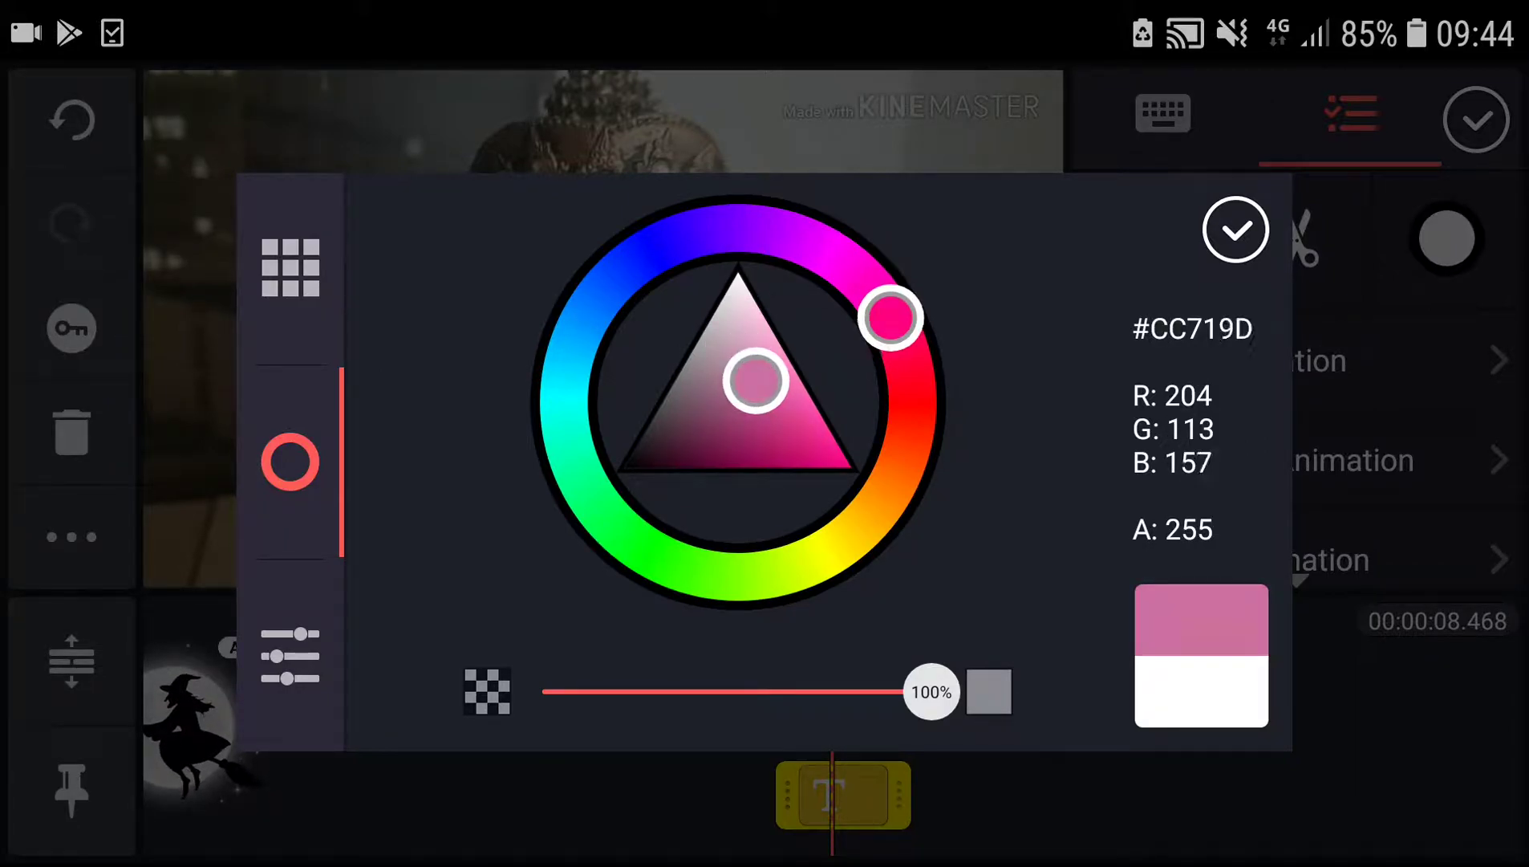
drag(891, 318, 832, 552)
click(1236, 230)
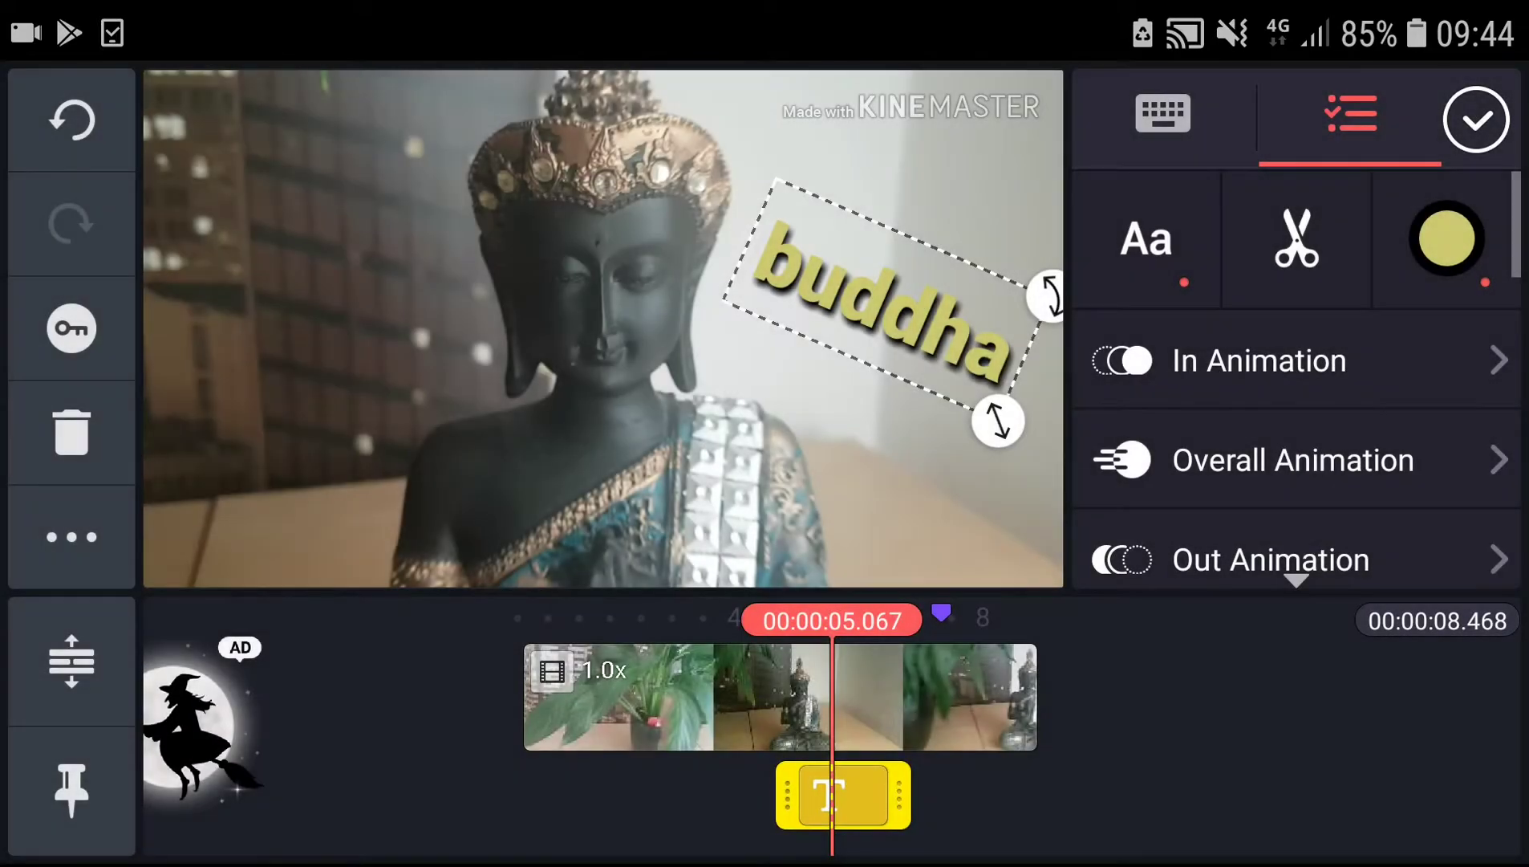
Change the text colour from yellow back to pink
click(1449, 238)
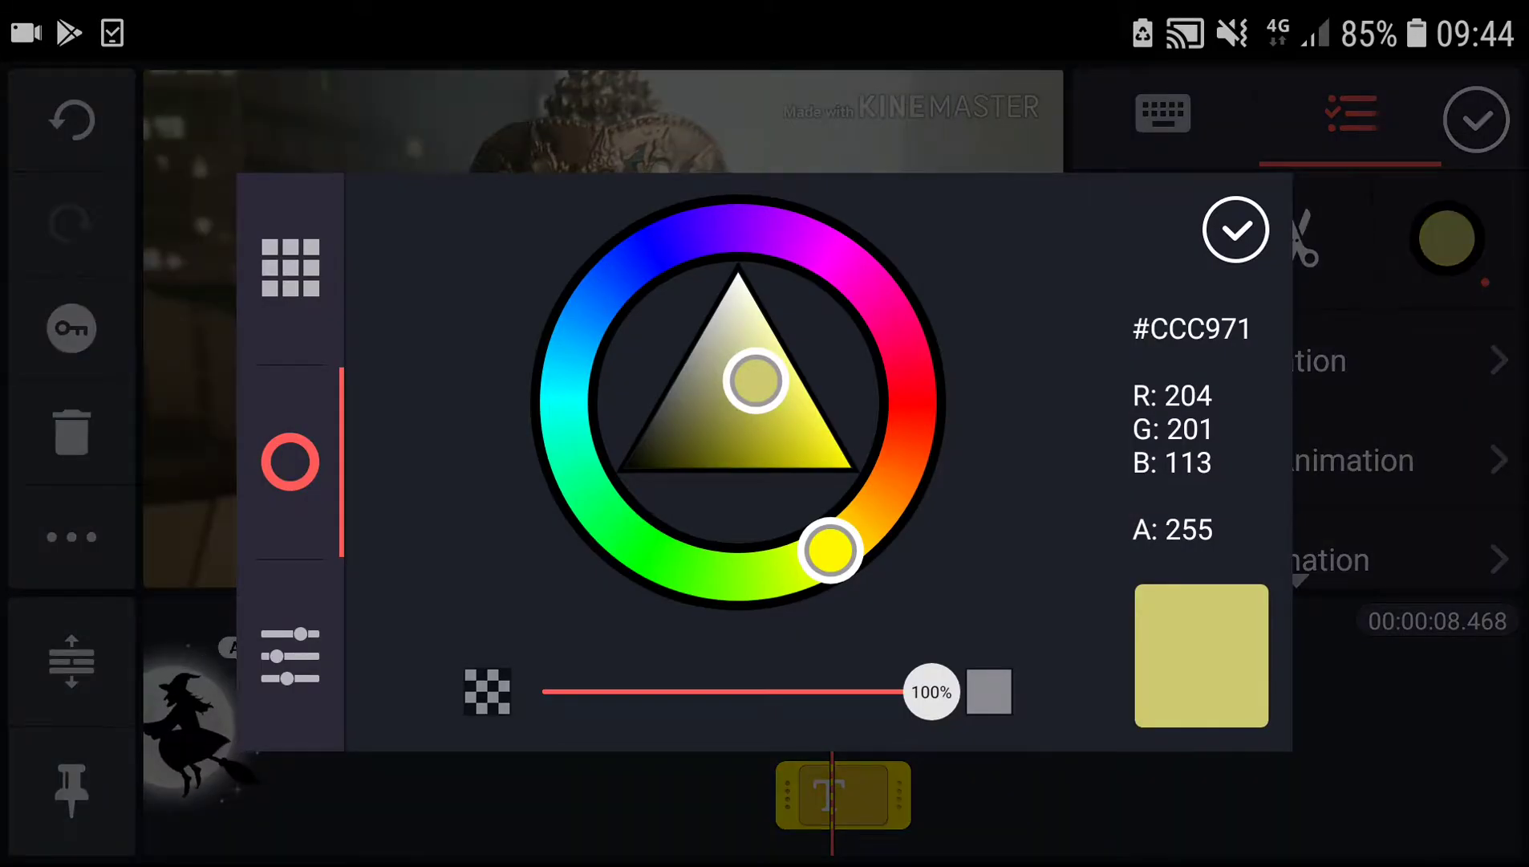
mouse_move(829, 547)
mouse_down()
mouse_move(894, 477)
mouse_move(892, 318)
mouse_up()
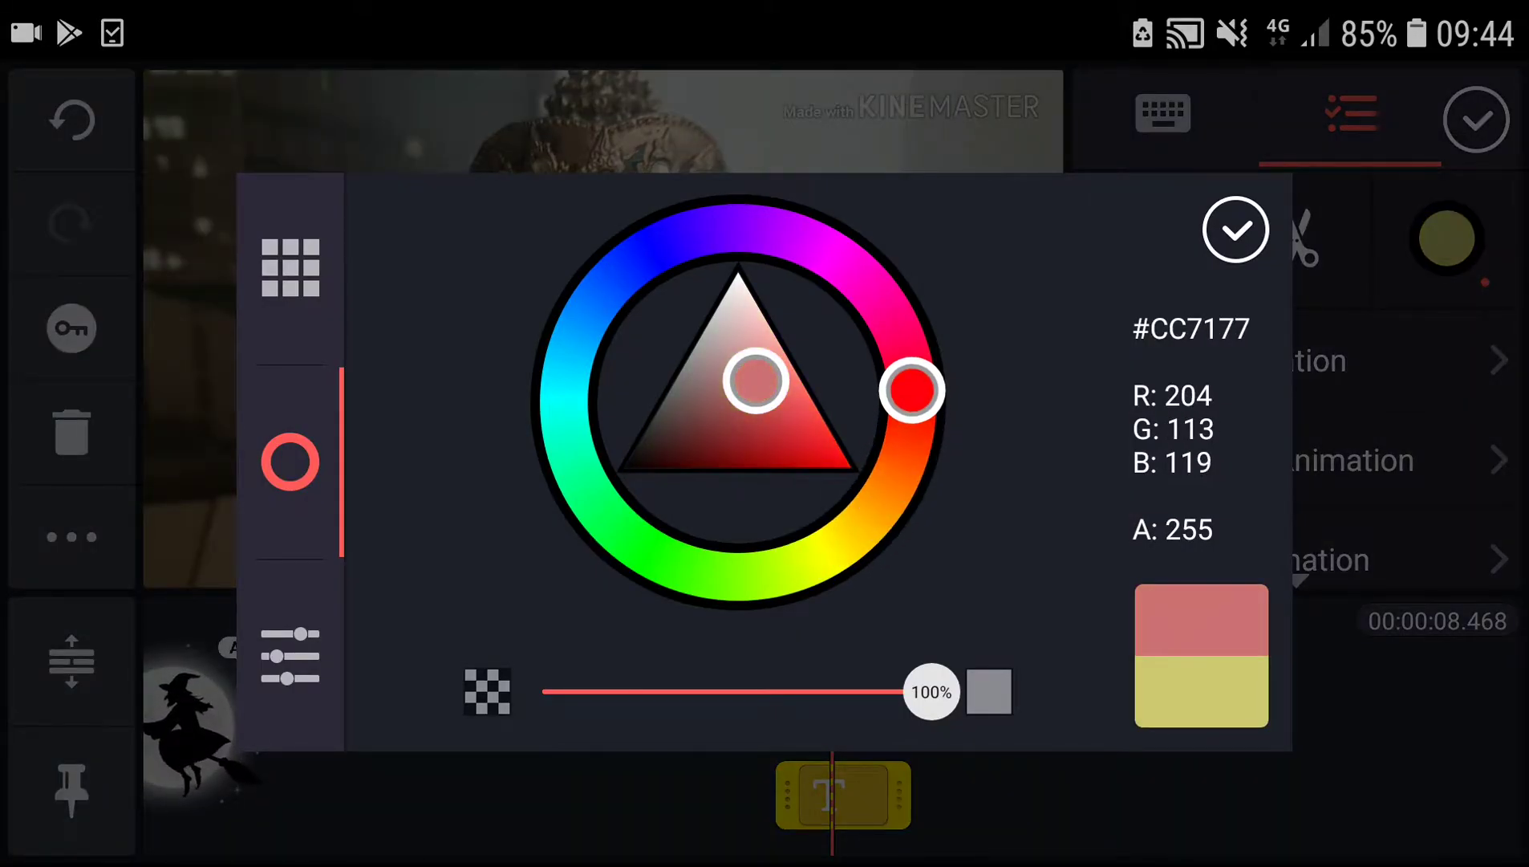
click(1236, 230)
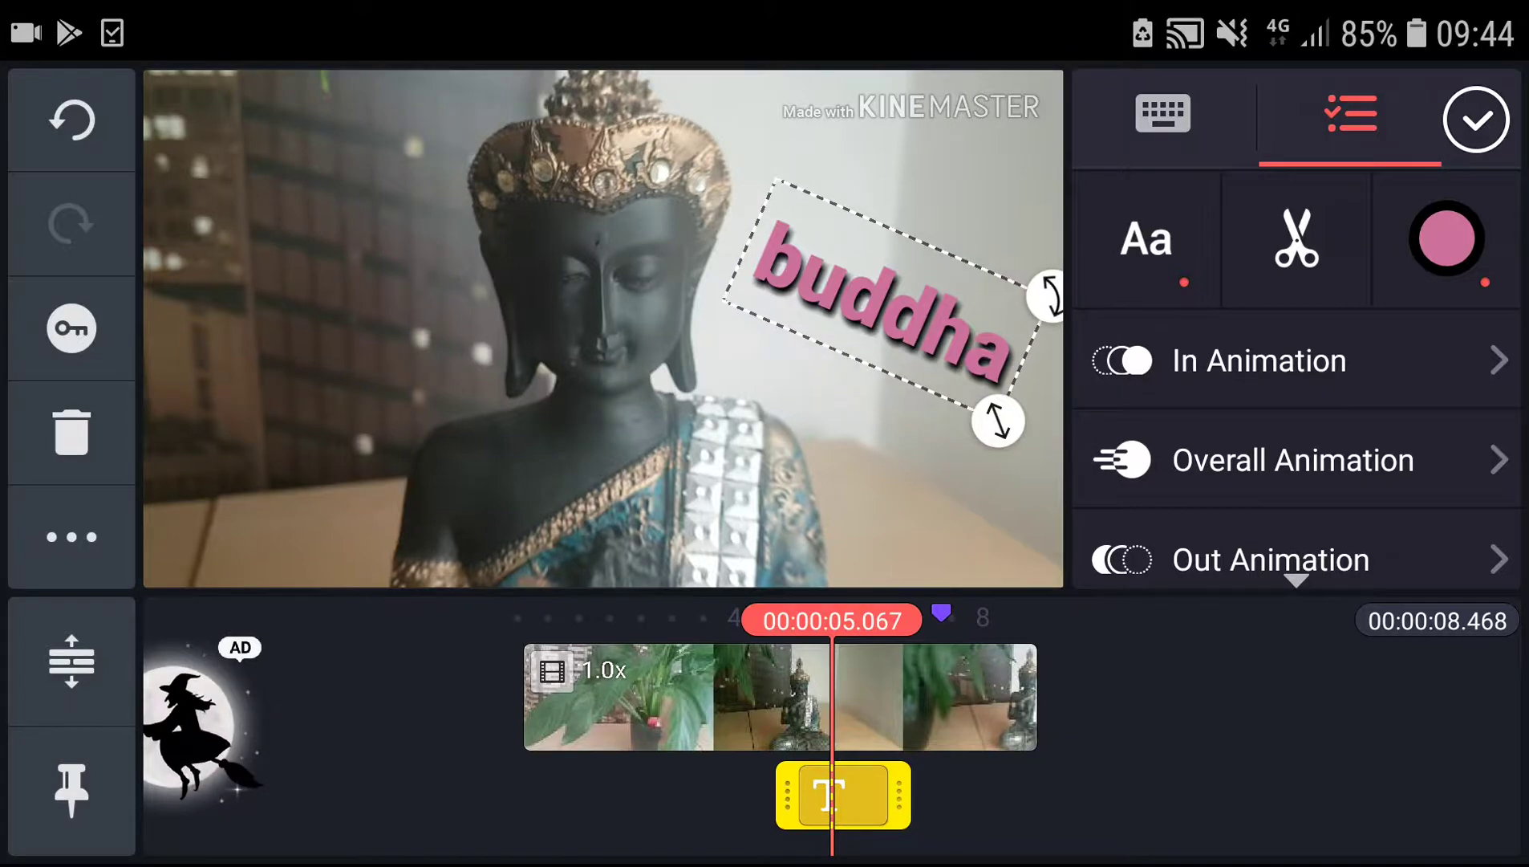
click(1297, 361)
scroll(1297, 382, down, 1)
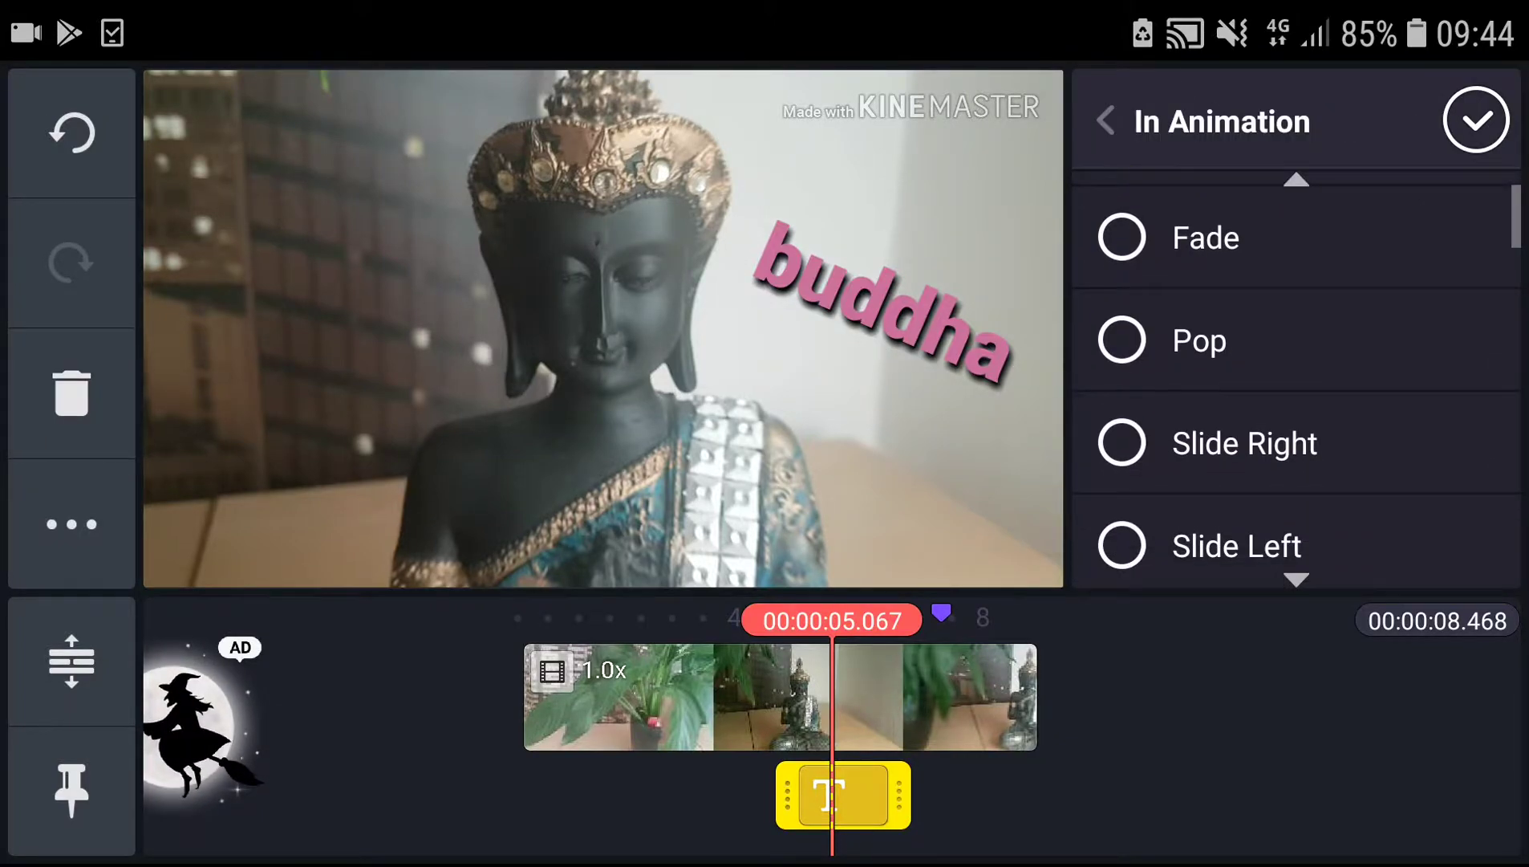
scroll(1297, 382, down, 1)
scroll(1297, 382, up, 2)
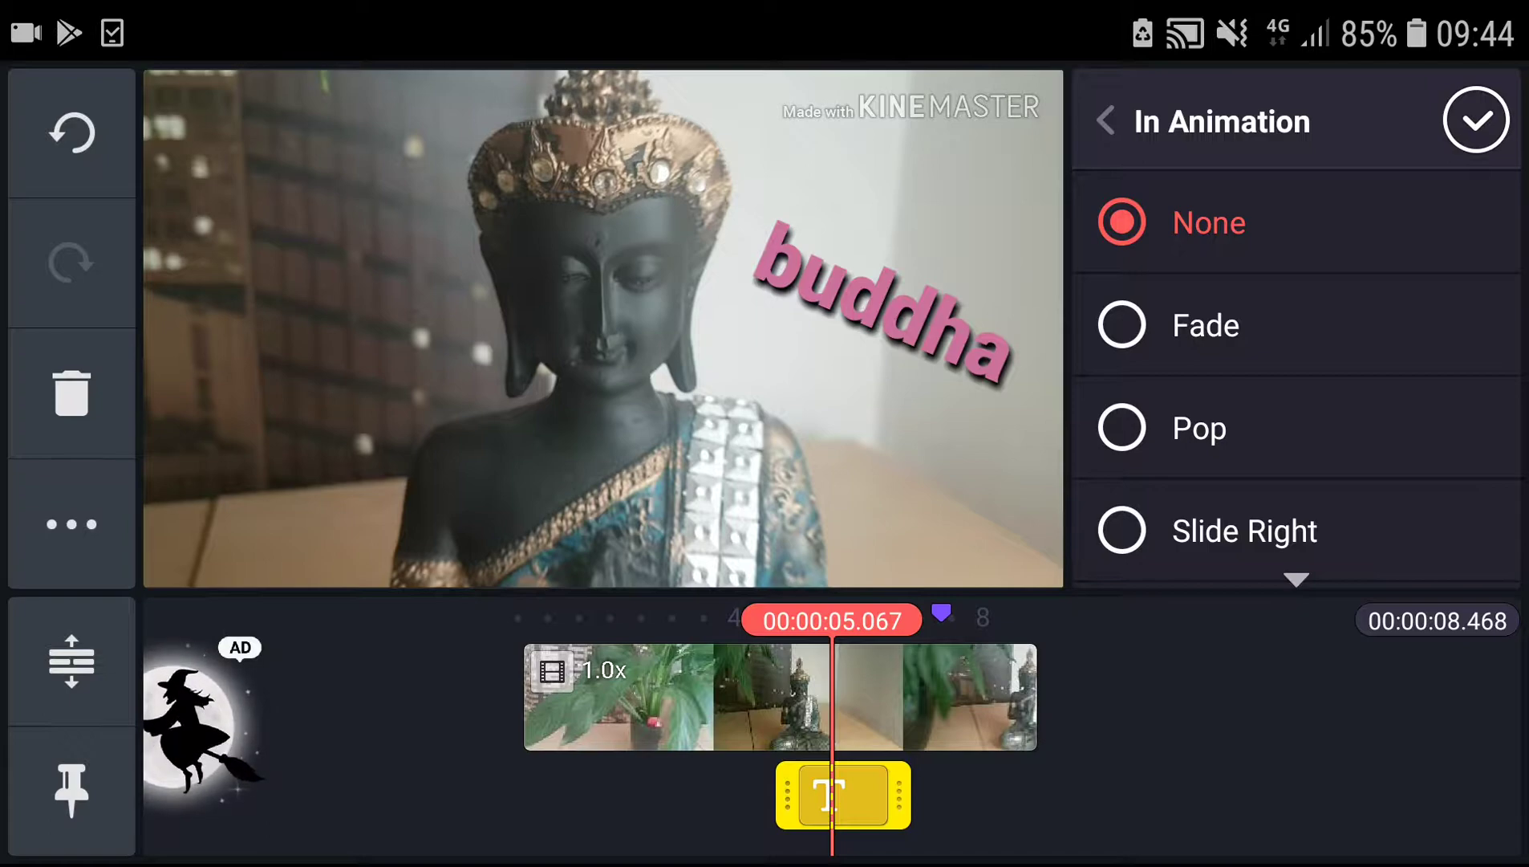
Preview Fade, Pop, Slide, Clockwise and Wipe entrances on 'buddha', leaving Wipe Up selected
click(1122, 325)
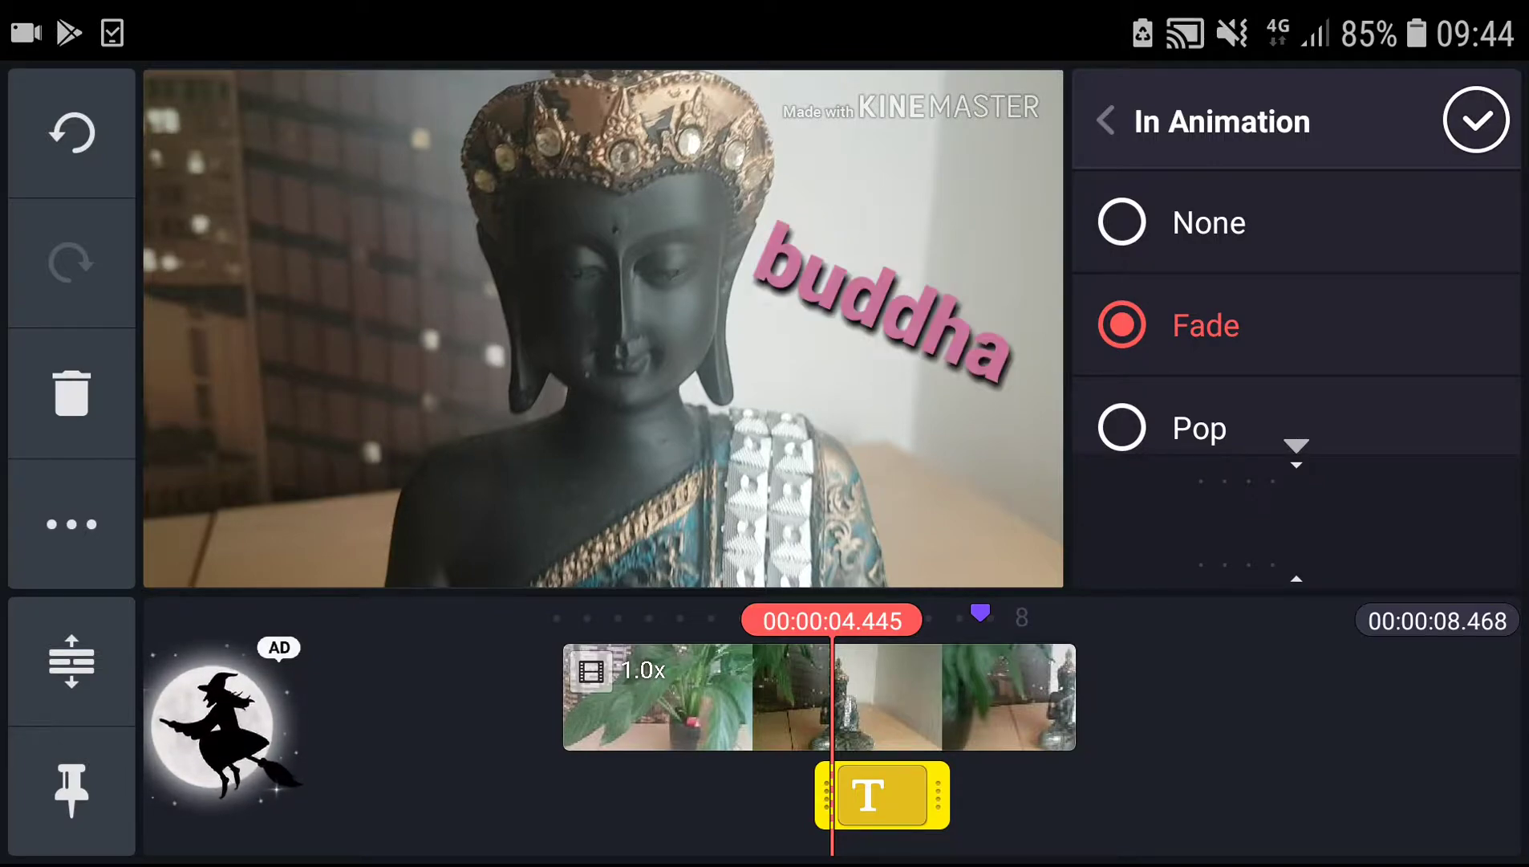
click(1122, 428)
scroll(1297, 358, down, 1)
click(1122, 428)
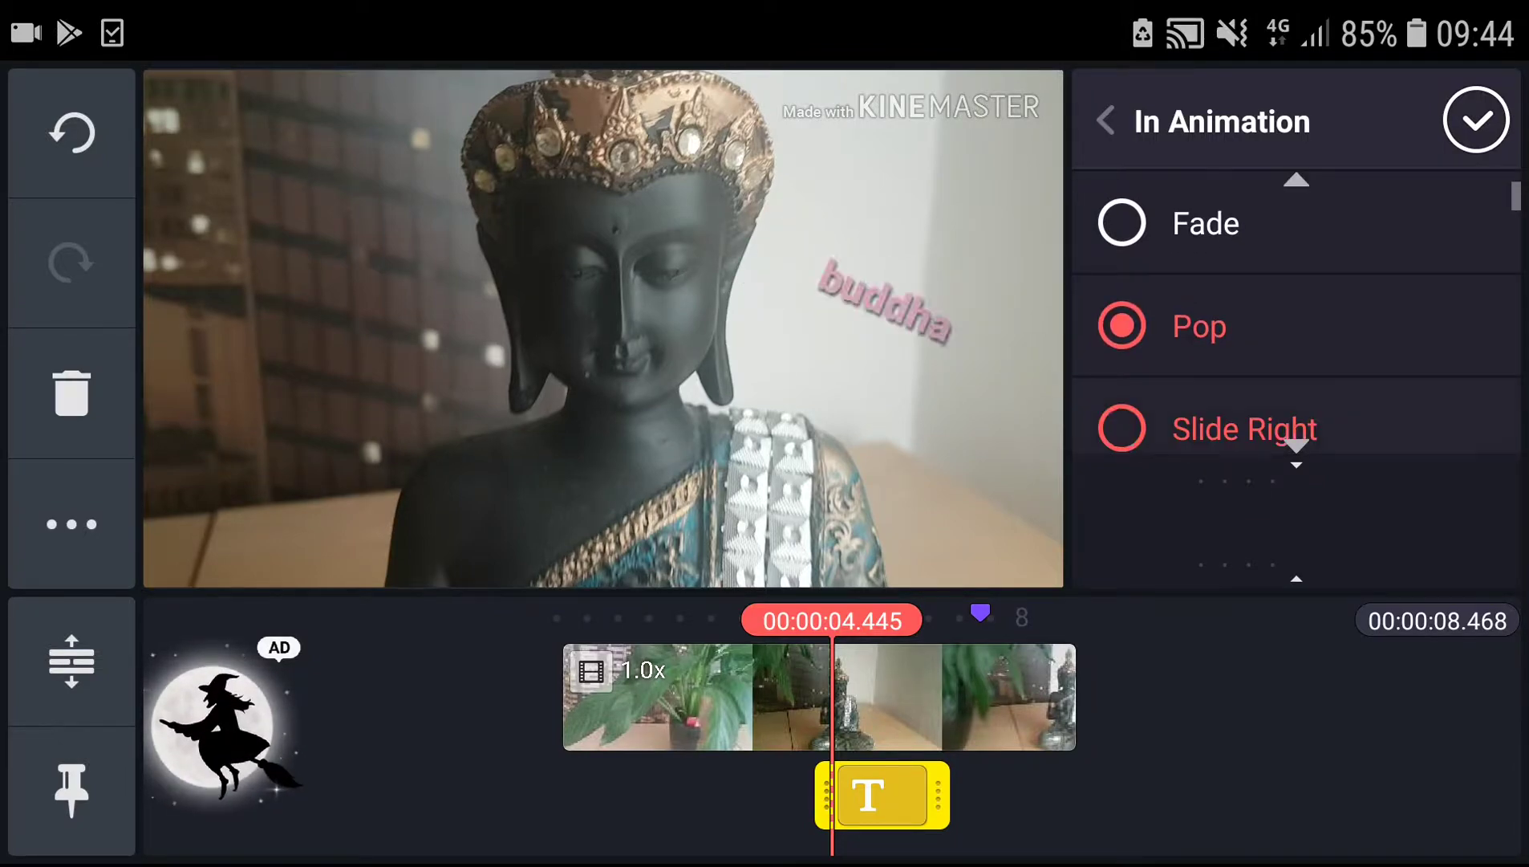
scroll(1296, 358, down, 1)
click(1122, 404)
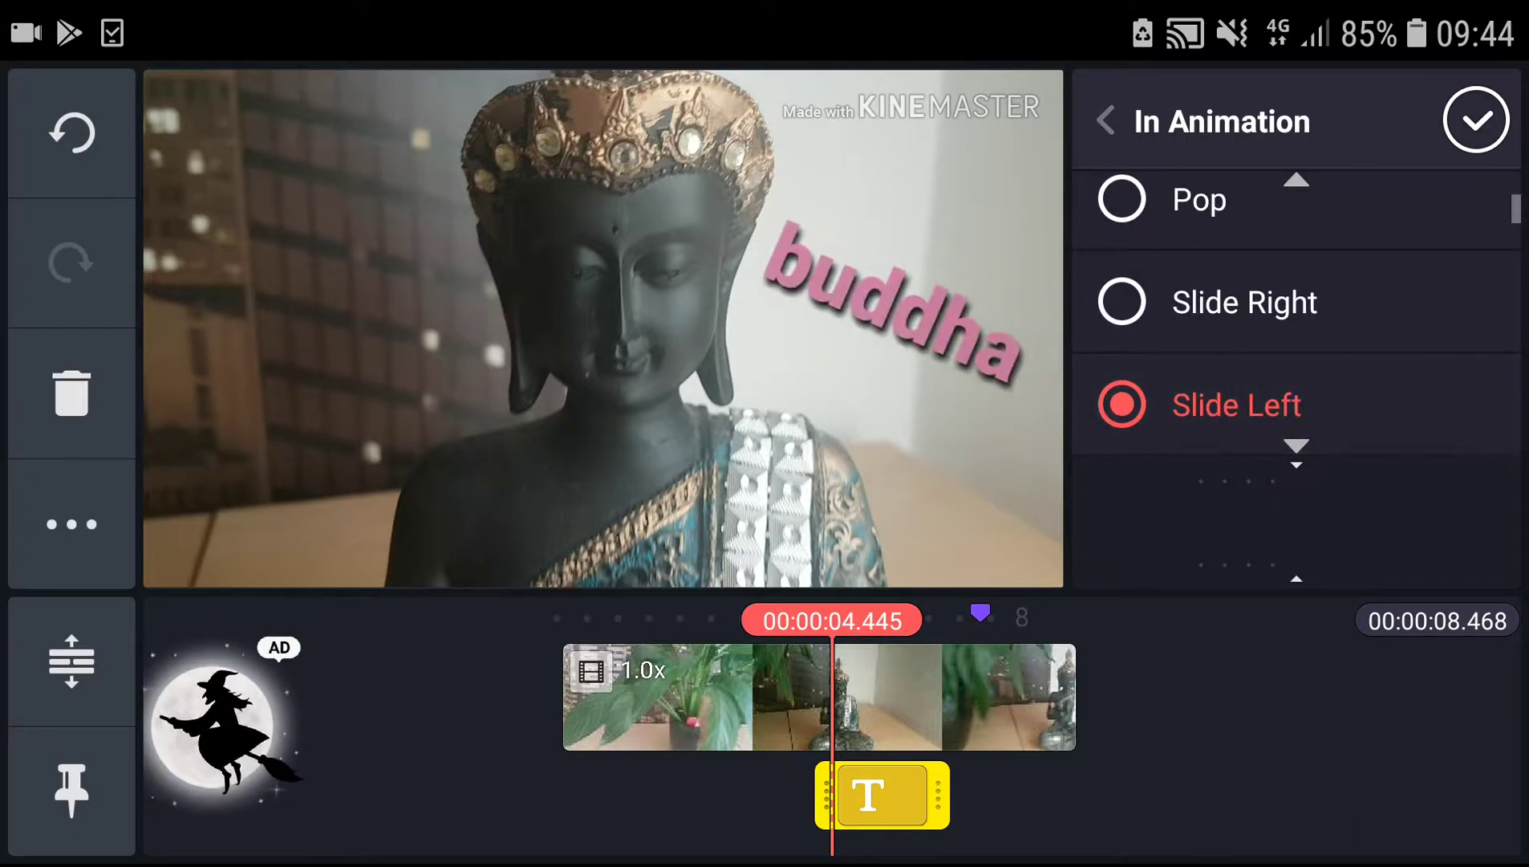
scroll(1297, 357, down, 1)
scroll(1297, 357, down, 1)
click(1122, 352)
scroll(1297, 358, down, 1)
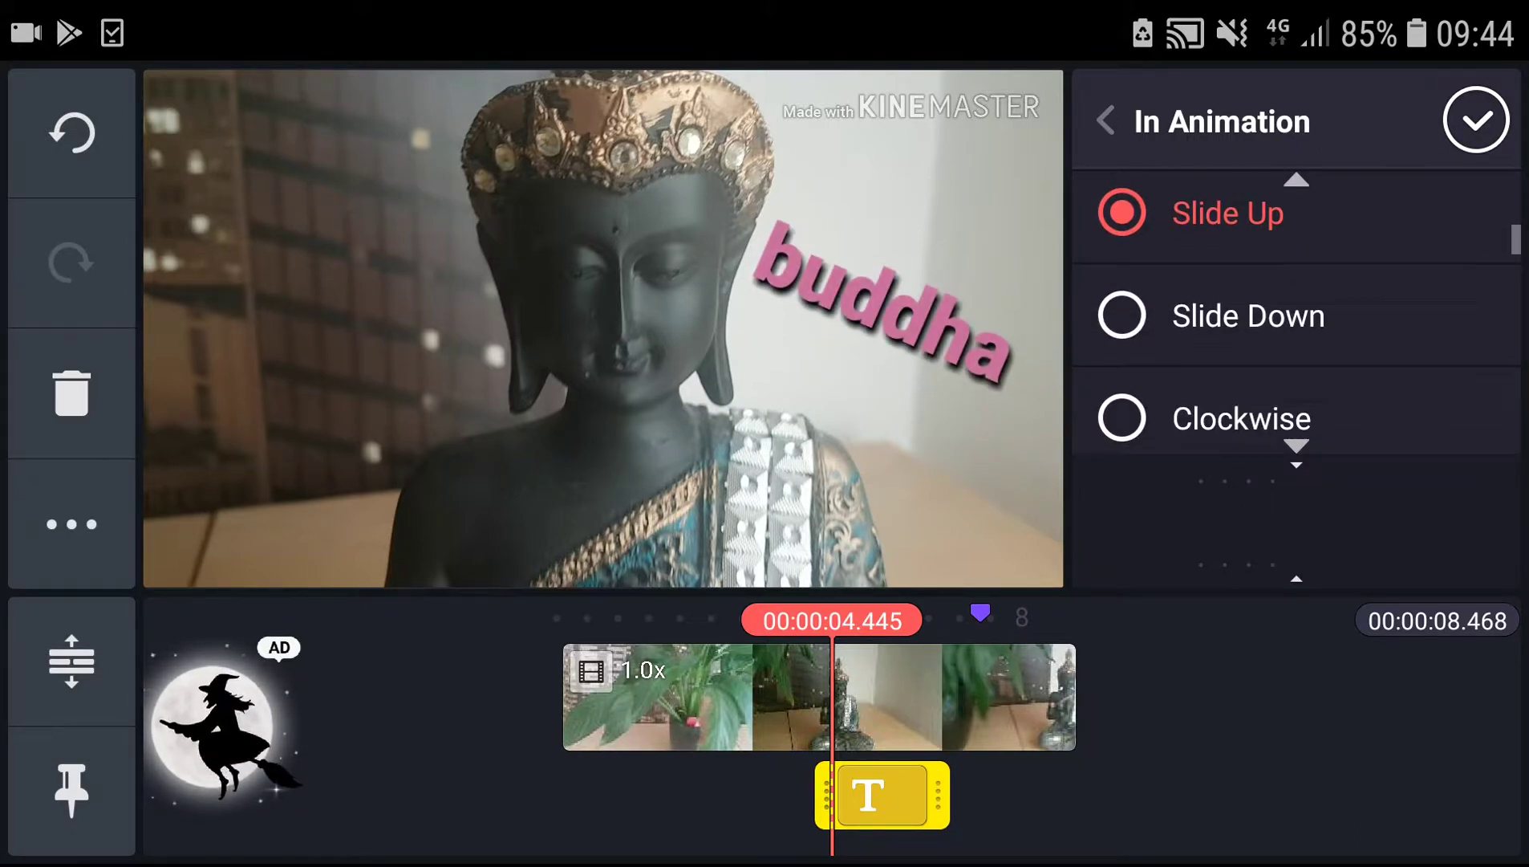
click(1122, 316)
scroll(1297, 358, down, 1)
click(1122, 346)
scroll(1297, 358, down, 1)
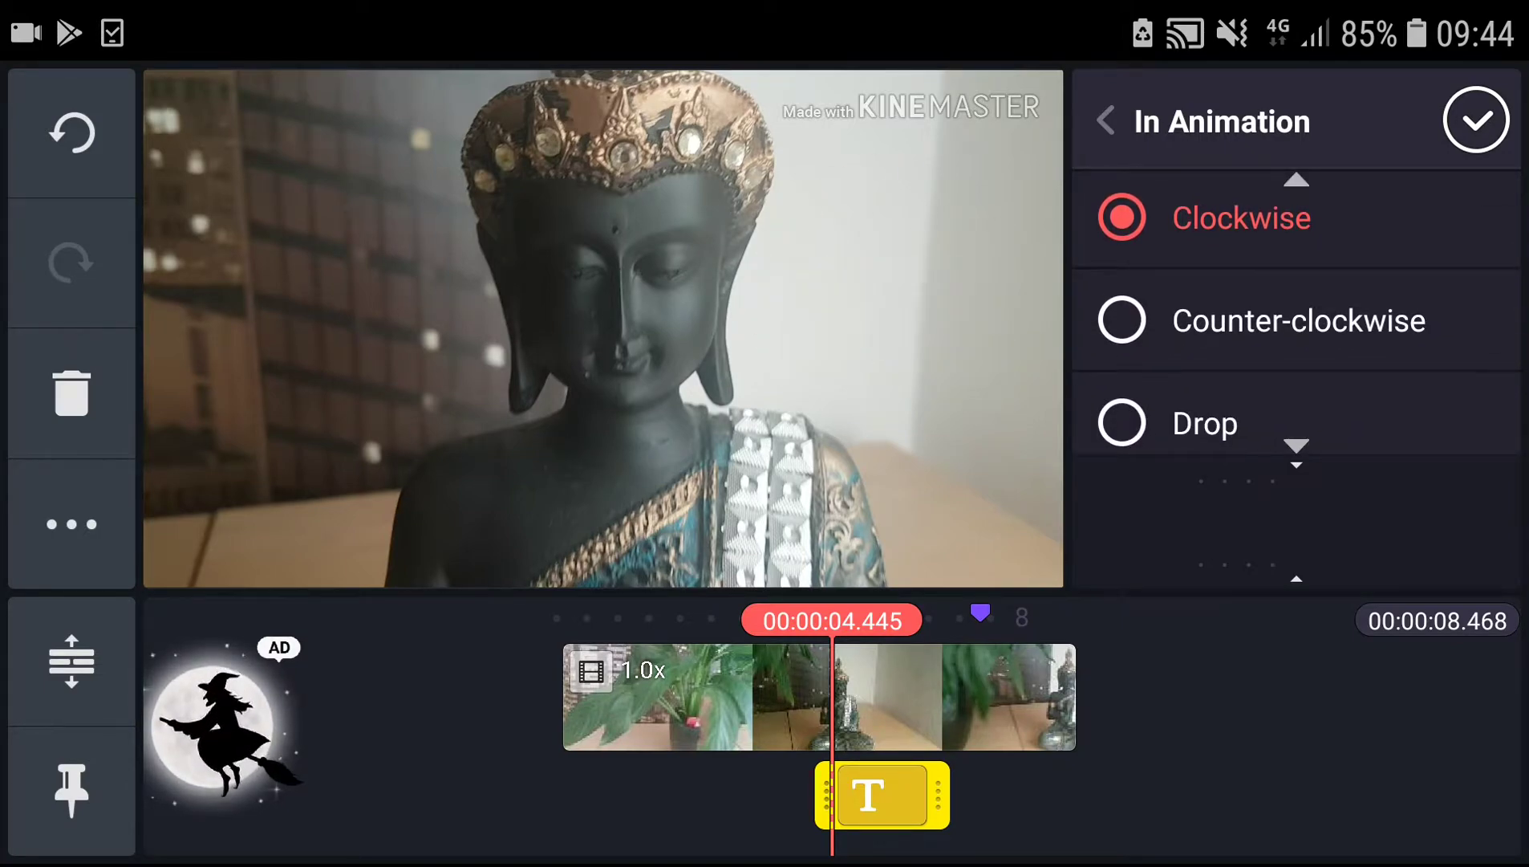
click(1122, 320)
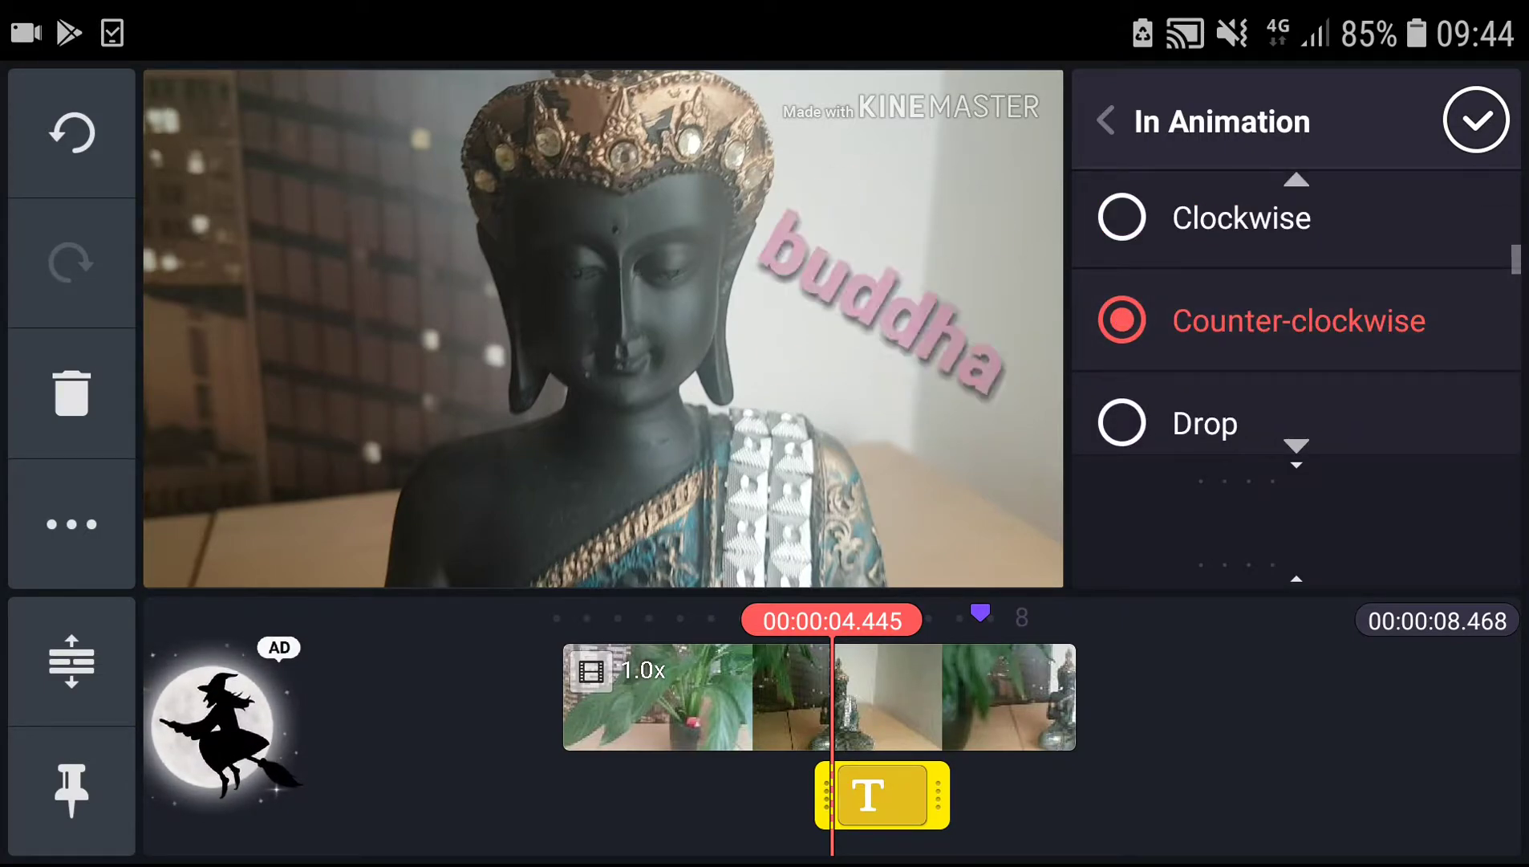
scroll(1297, 322, down, 1)
scroll(1296, 322, down, 1)
scroll(1297, 323, down, 2)
scroll(1297, 322, down, 1)
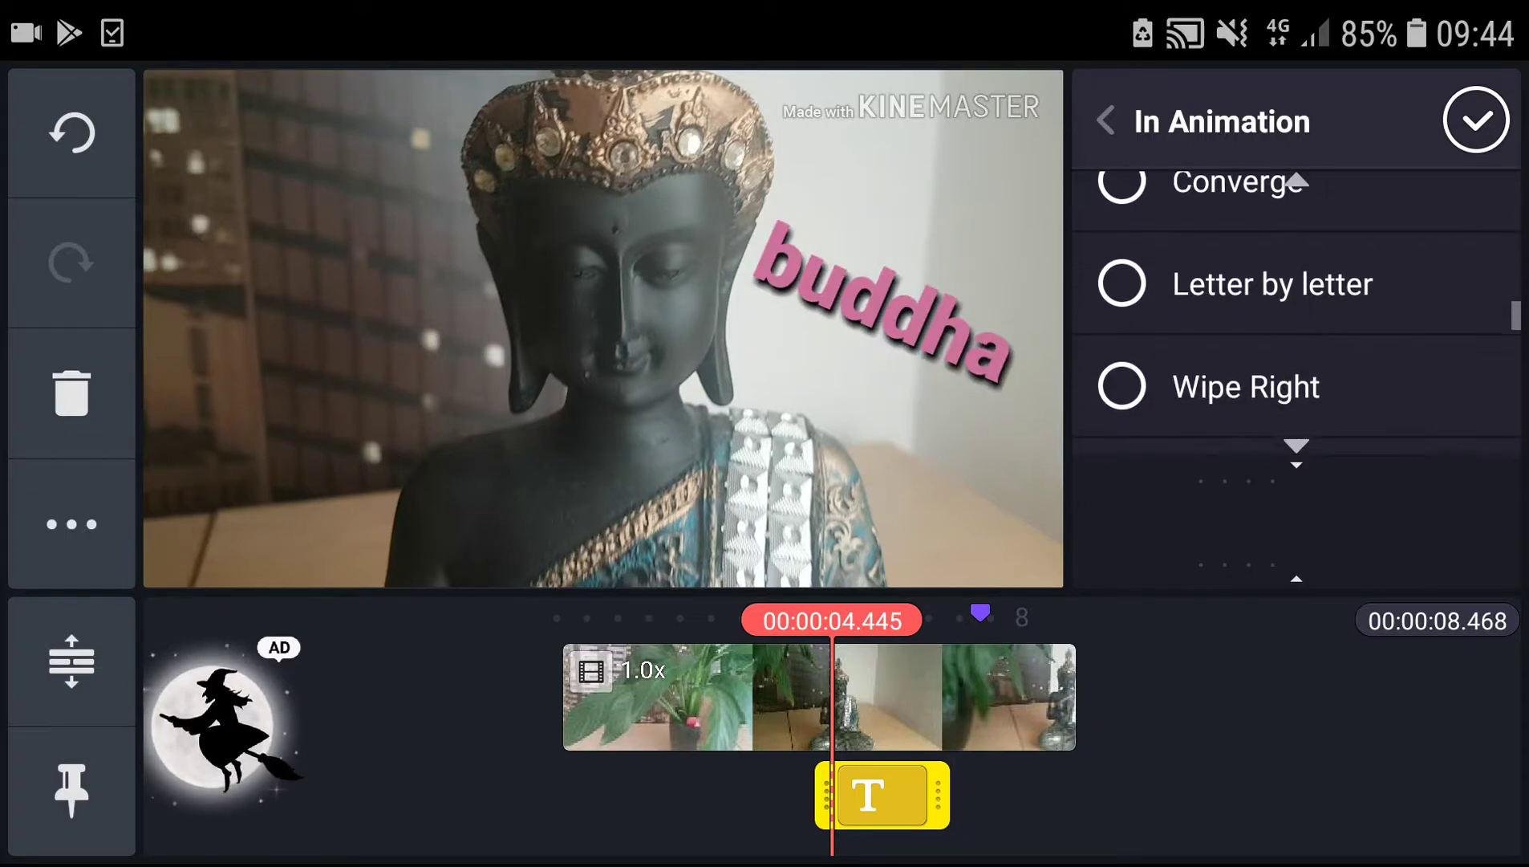
scroll(1297, 323, down, 1)
click(1122, 351)
scroll(1297, 323, down, 1)
scroll(1297, 323, down, 1)
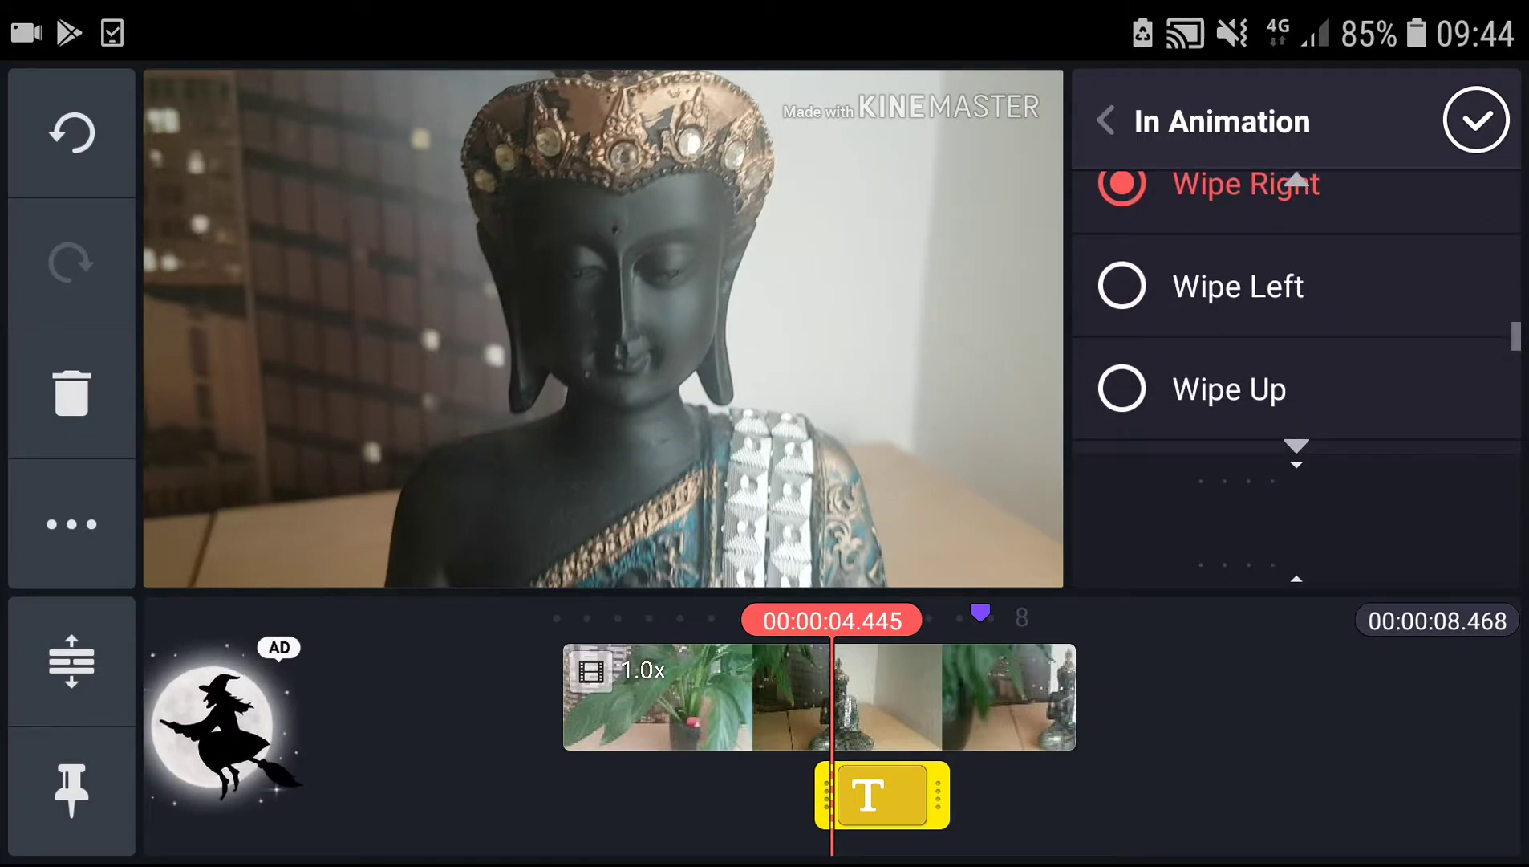
click(1122, 390)
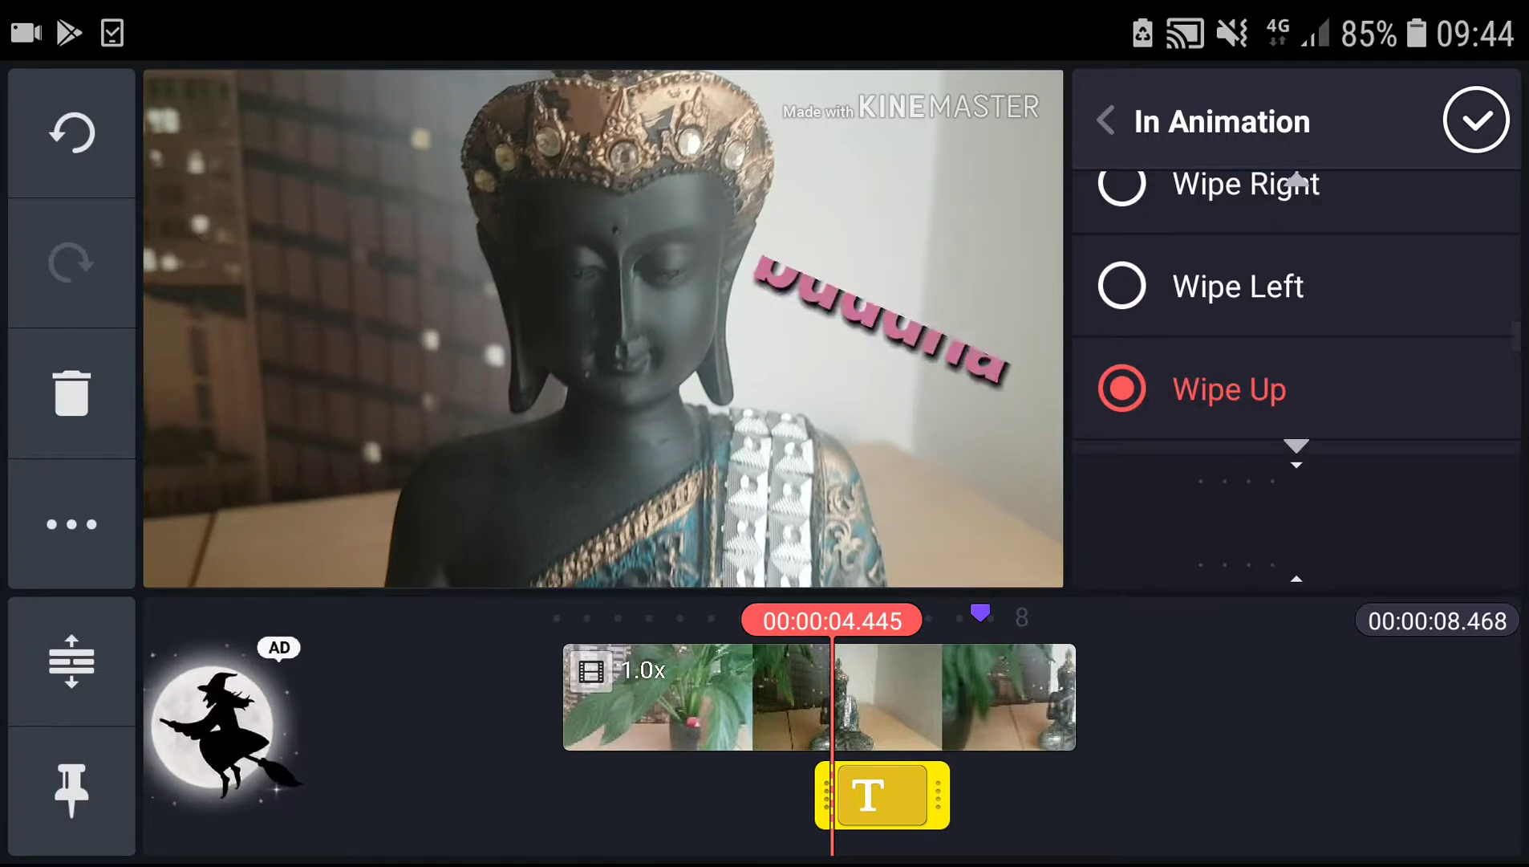
Confirm the Wipe Up entrance and preview the Blink Slow and Flicker overall animations
click(1479, 120)
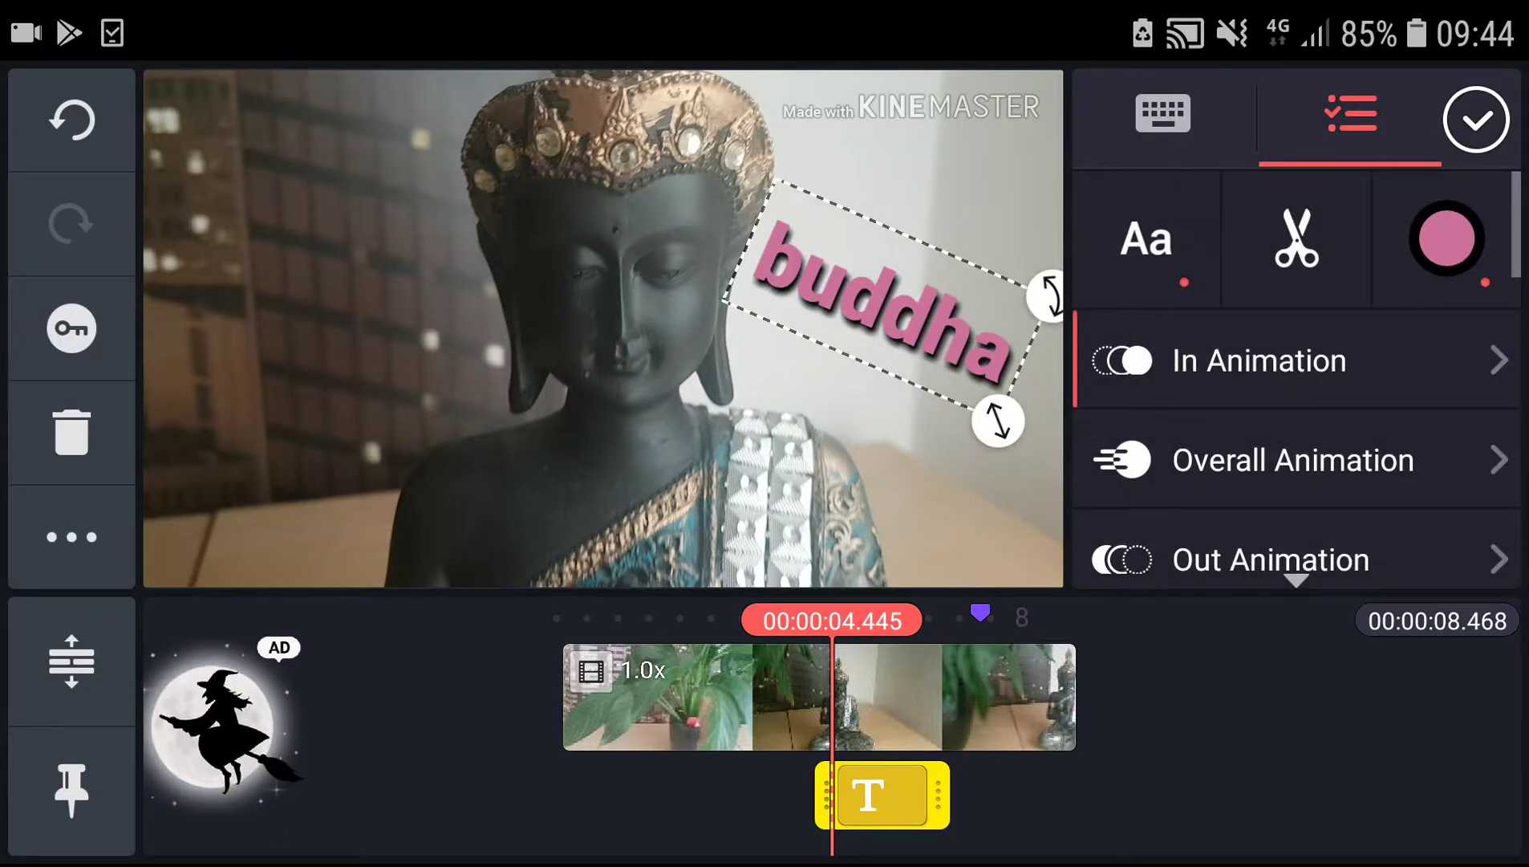
click(1290, 458)
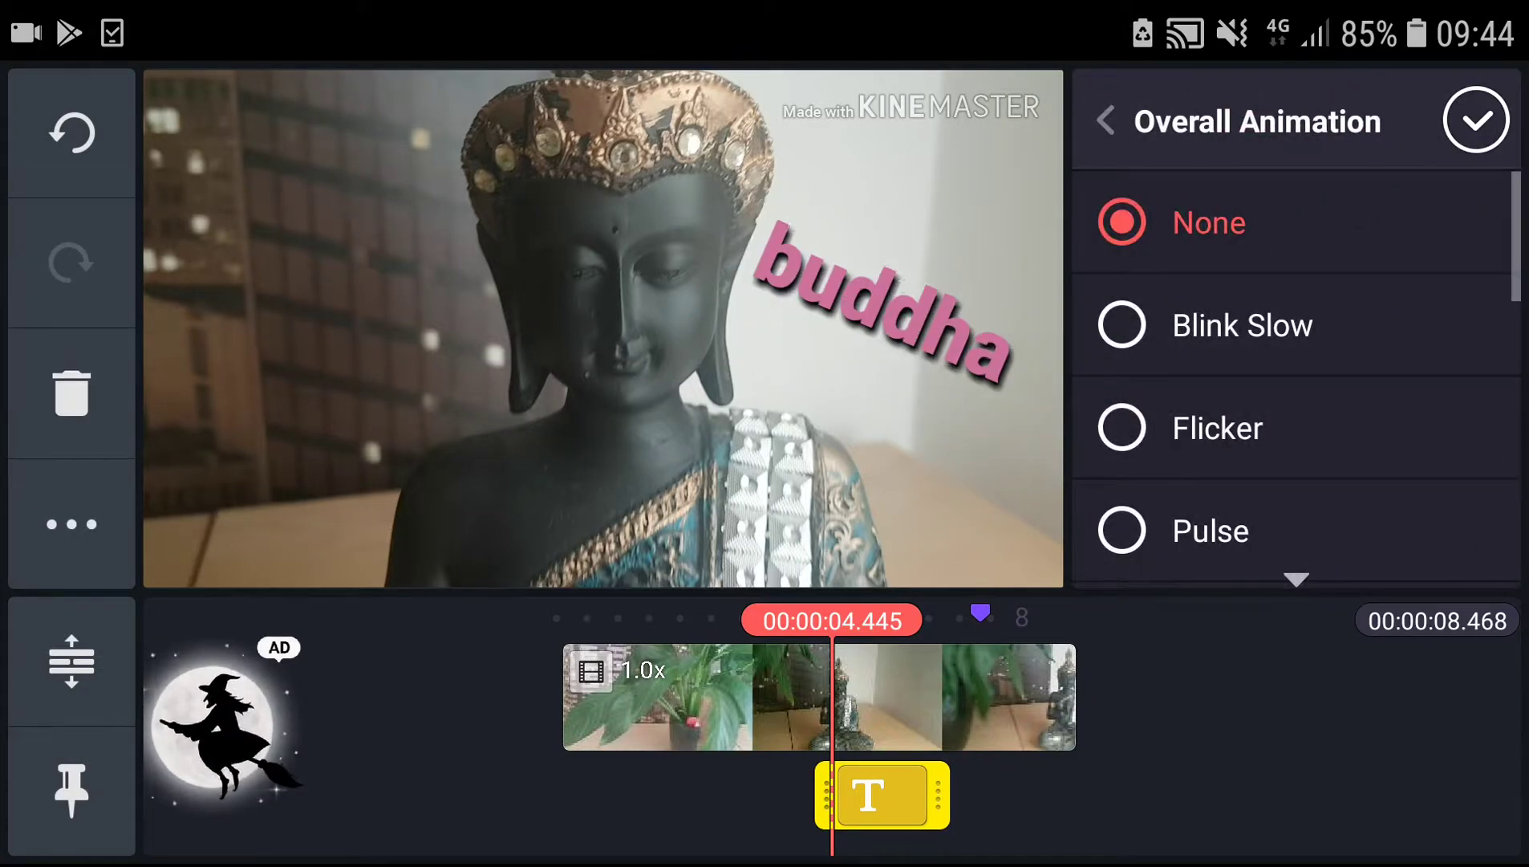
click(1126, 325)
scroll(1297, 358, down, 1)
click(1122, 311)
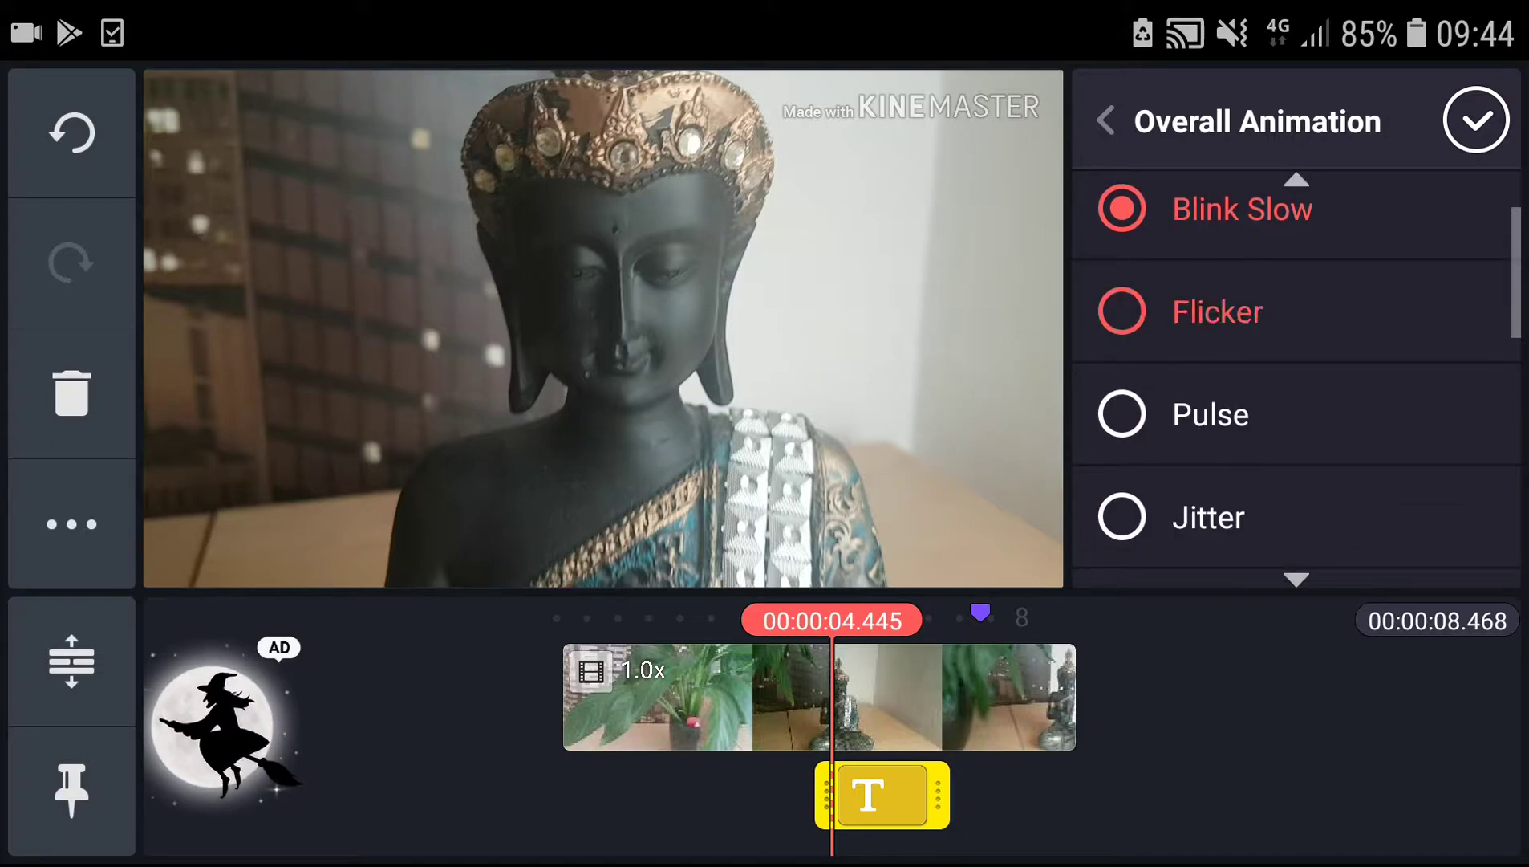
scroll(1297, 358, down, 2)
Preview Jitter, Fountain, Ring and Floating, then apply Flicker as the overall animation
click(1122, 325)
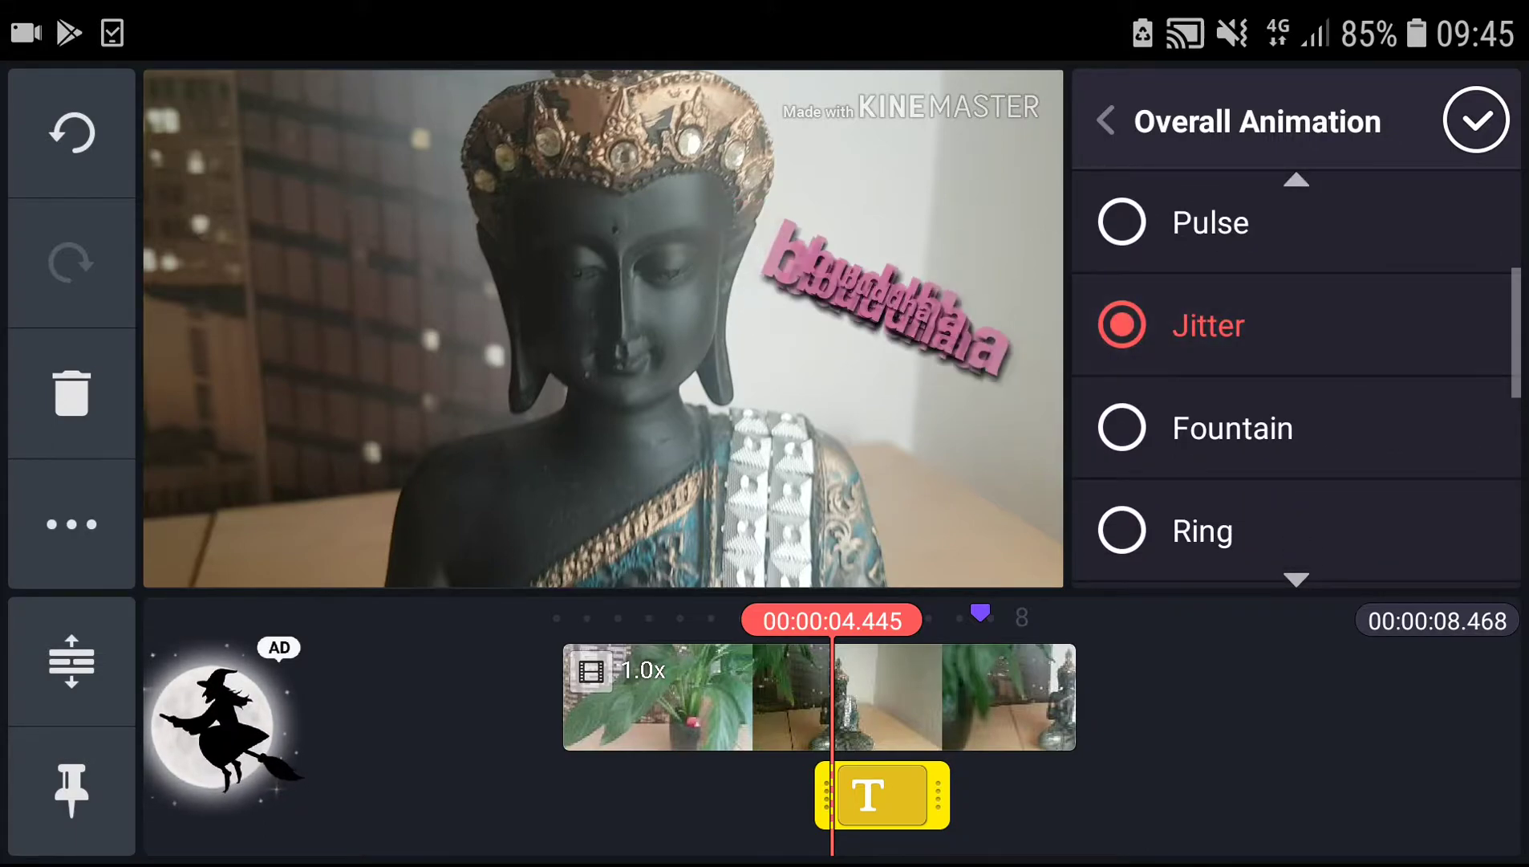
click(1121, 428)
scroll(1297, 358, down, 1)
click(1122, 444)
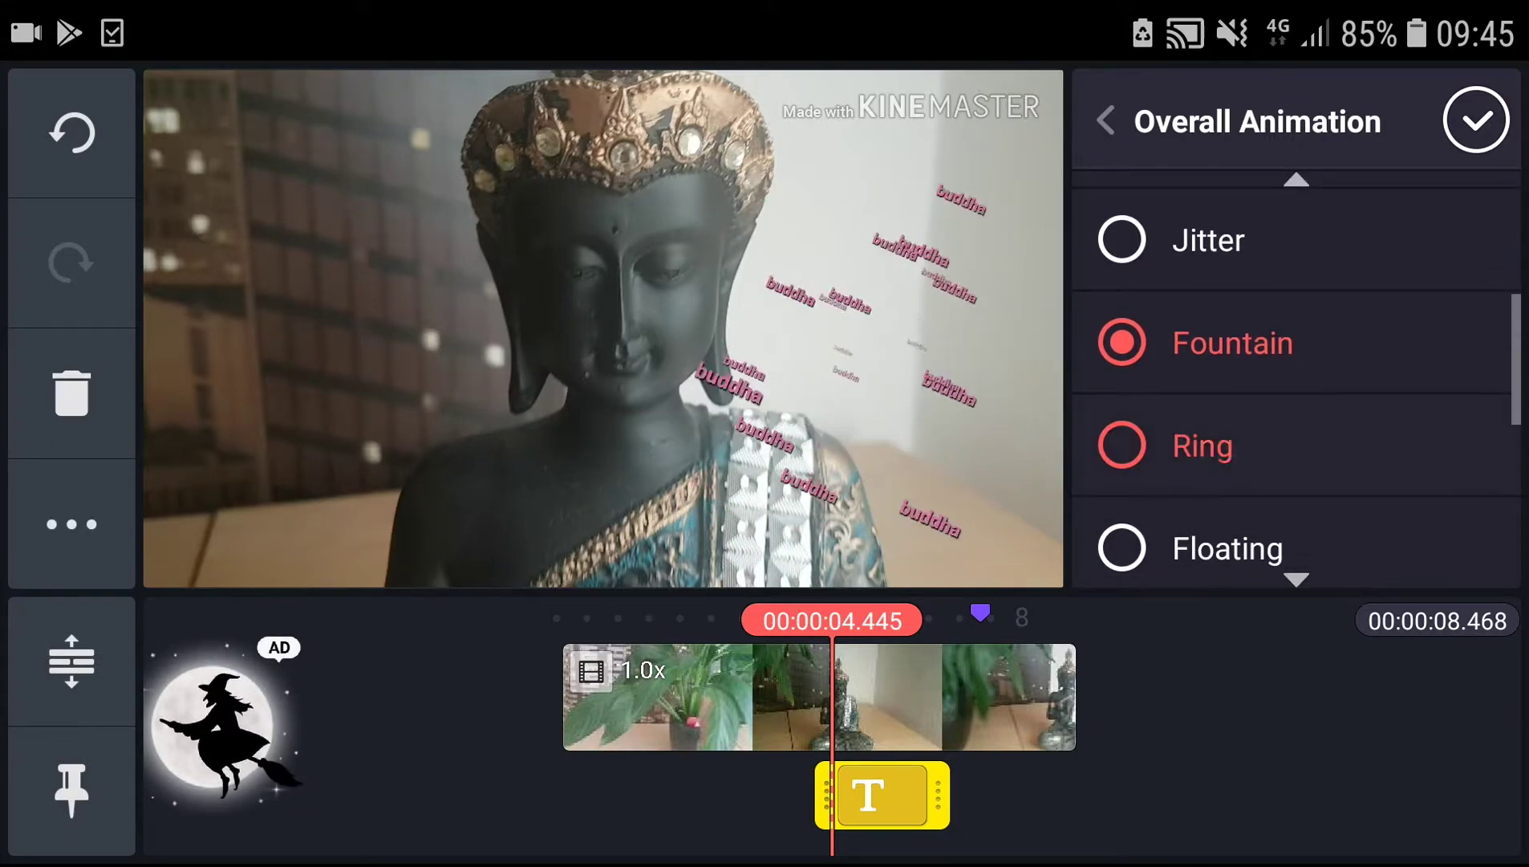
scroll(1297, 358, down, 1)
click(1121, 416)
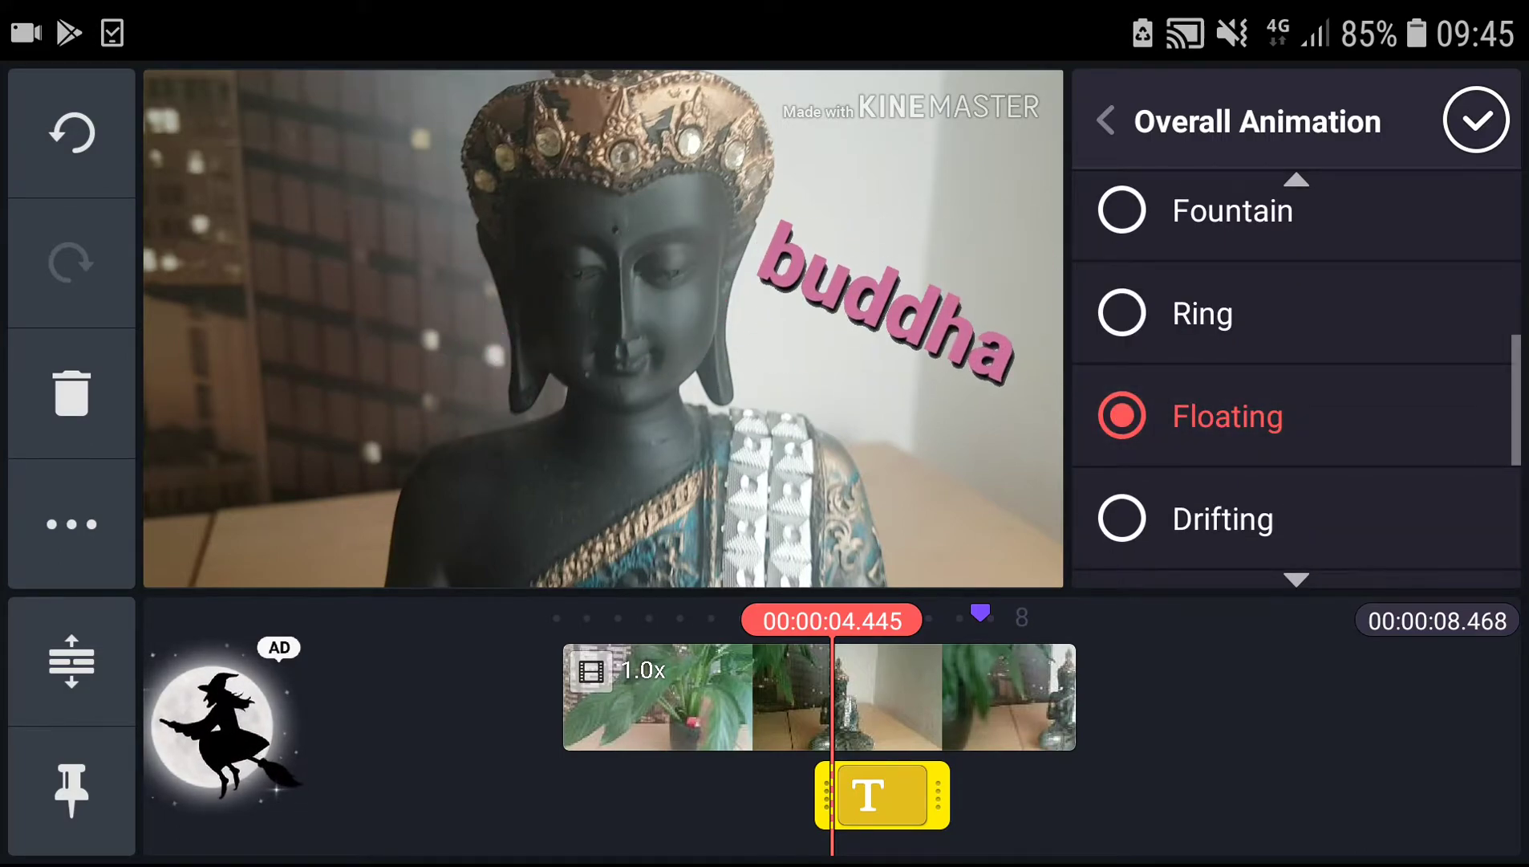
scroll(1297, 357, up, 2)
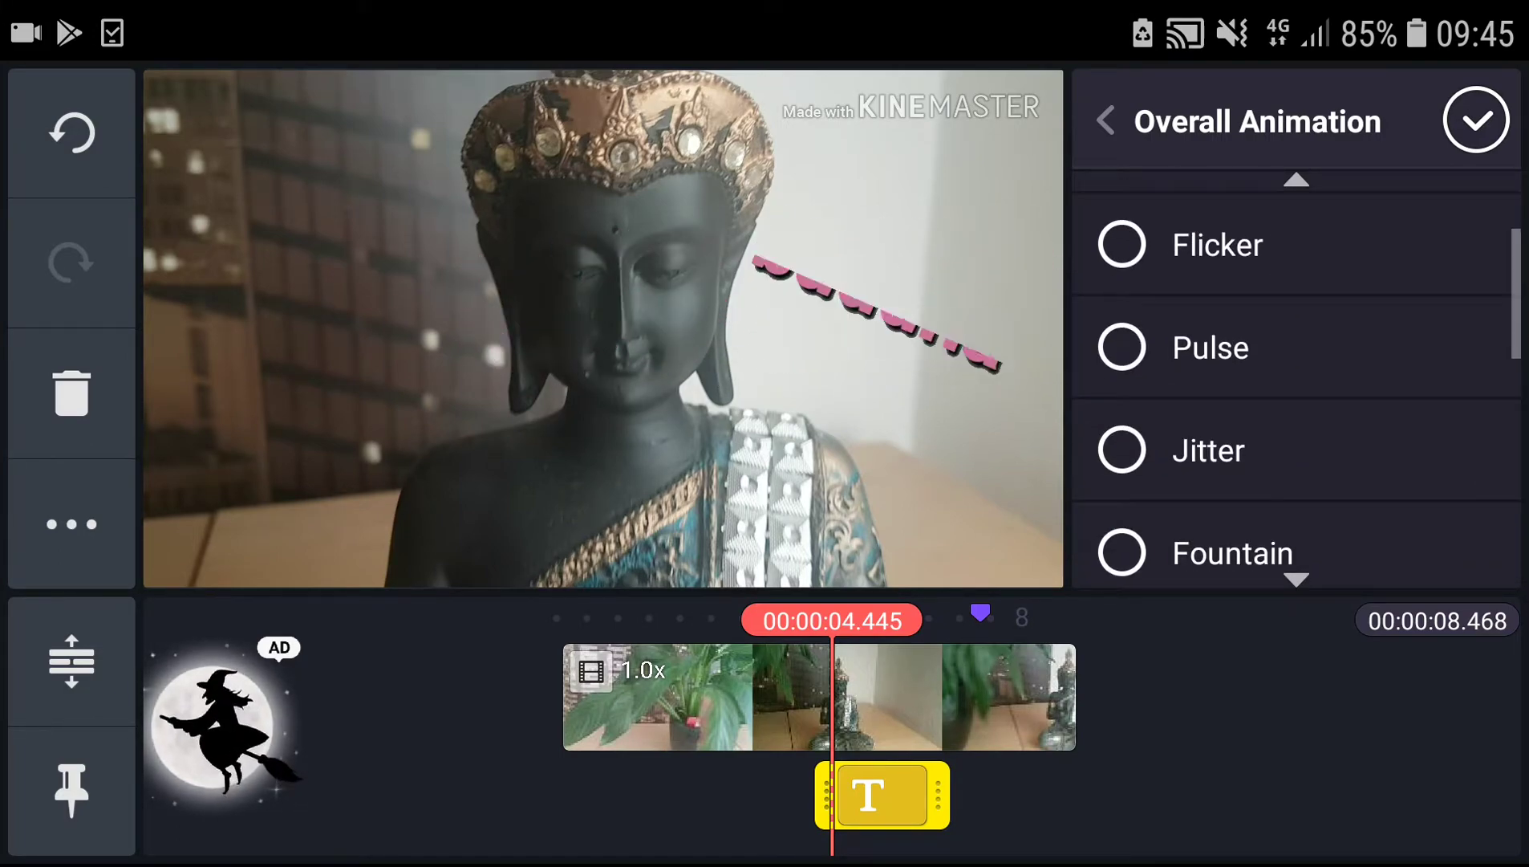
click(1122, 242)
click(1478, 120)
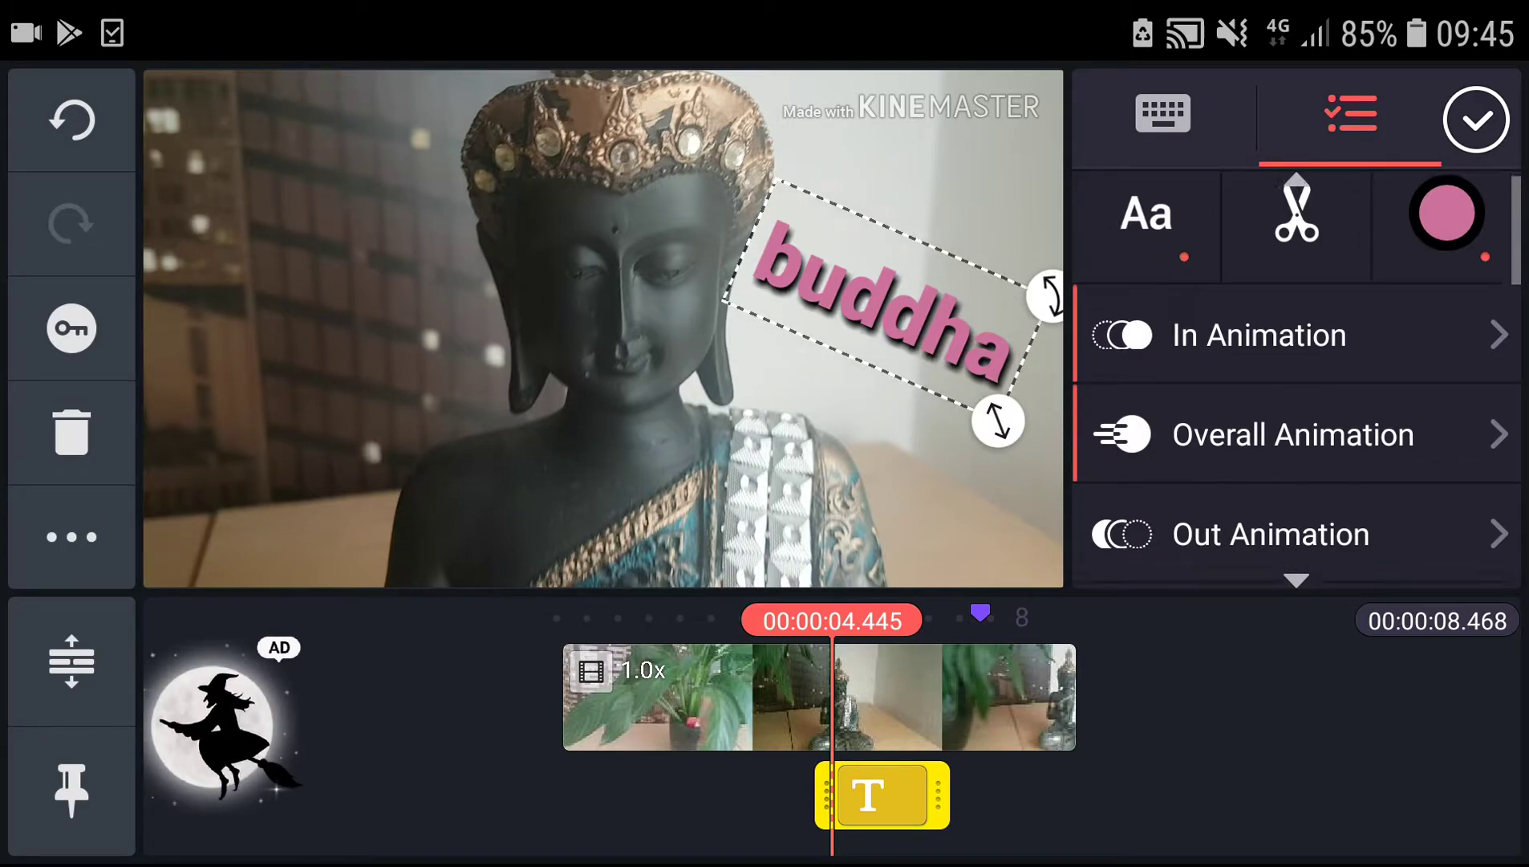
scroll(1296, 454, down, 2)
Set both the Out and In animations of the buddha text to Fade
click(1297, 357)
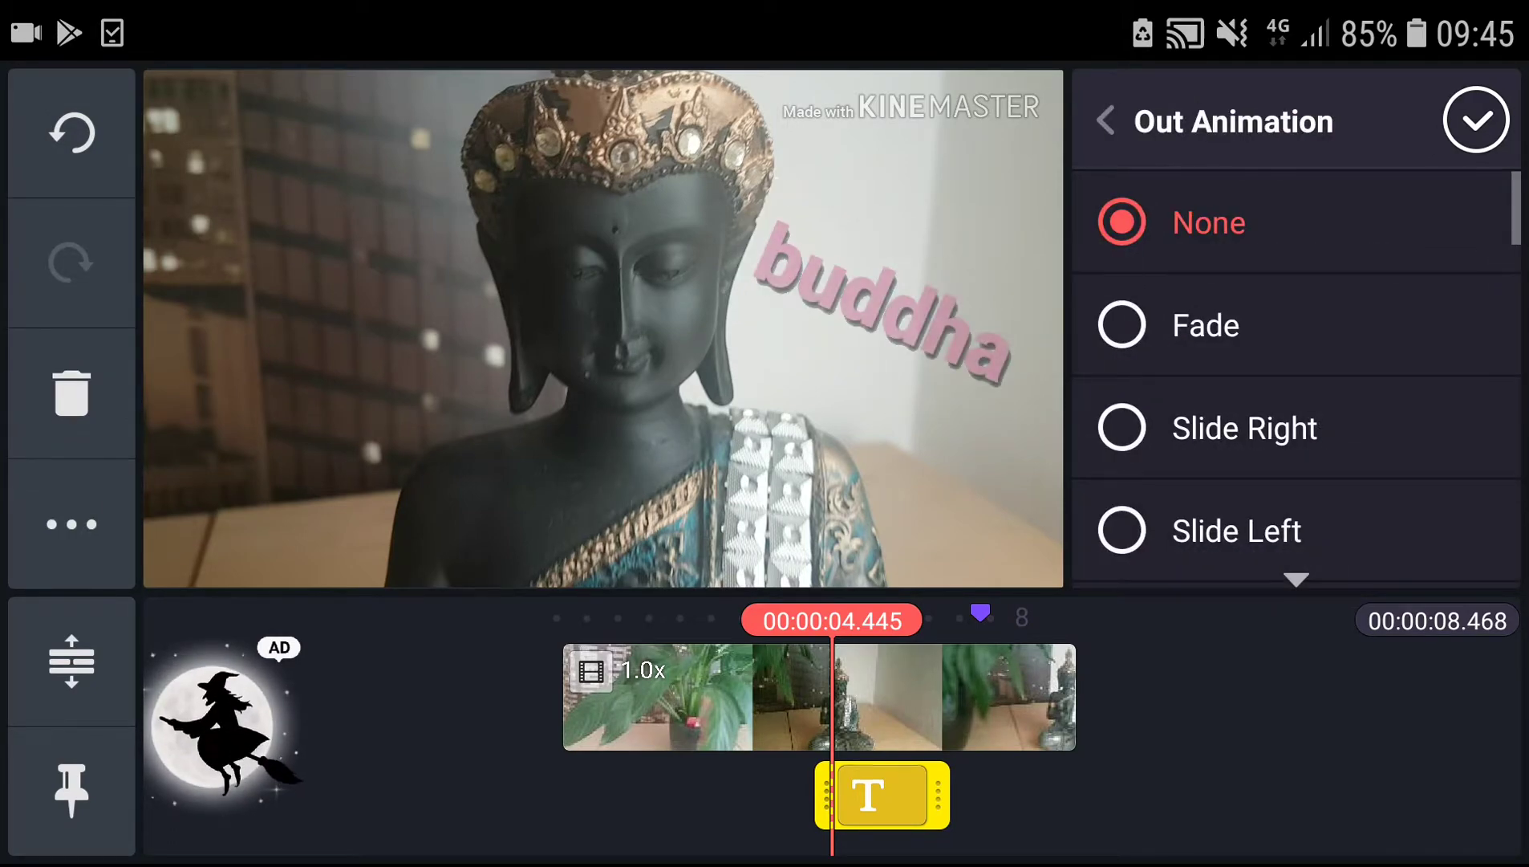
click(1297, 325)
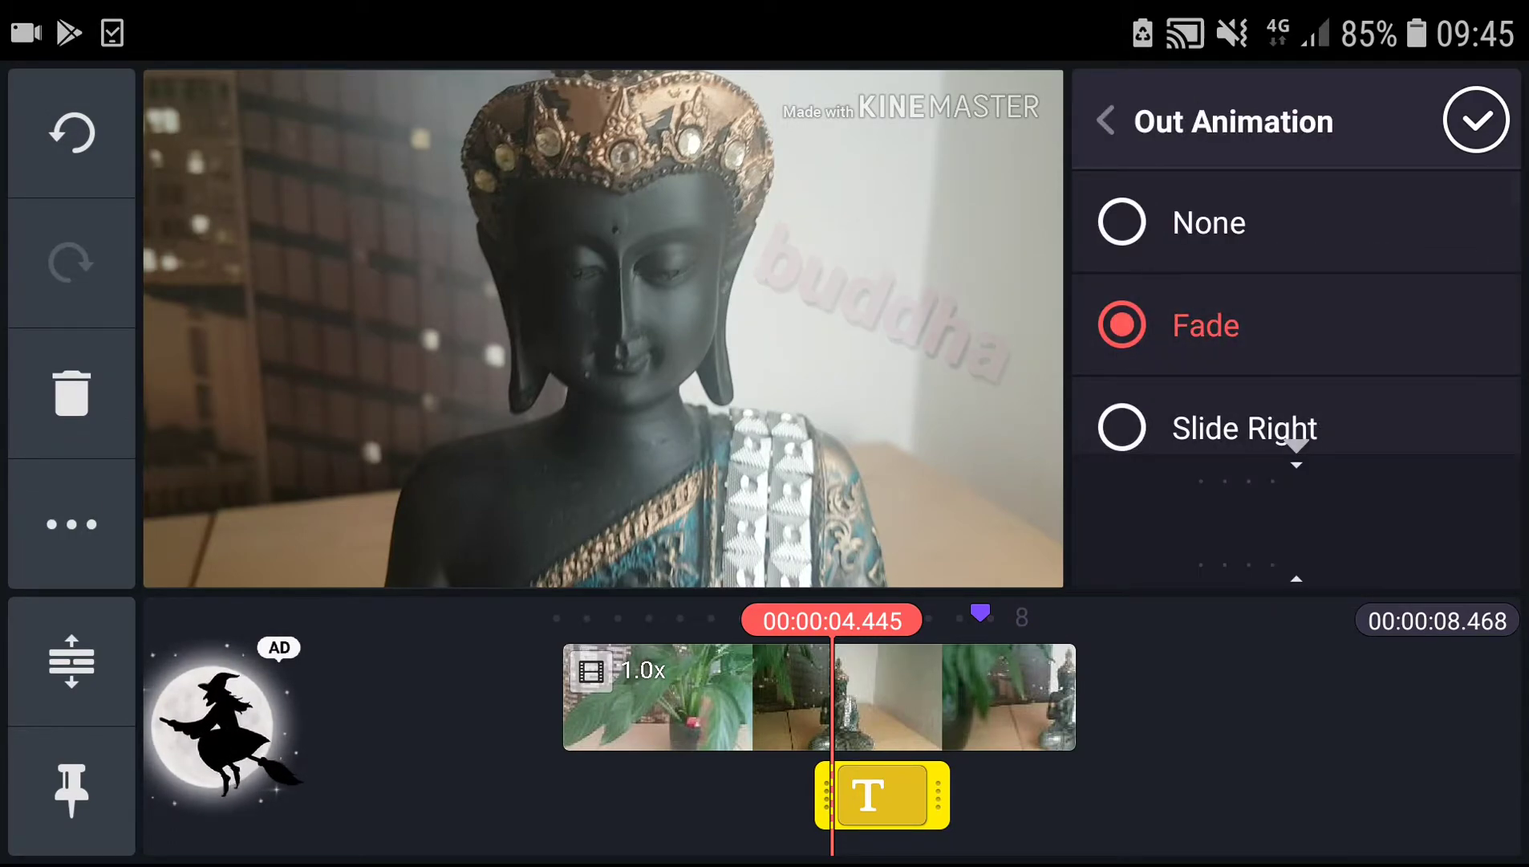
click(1478, 121)
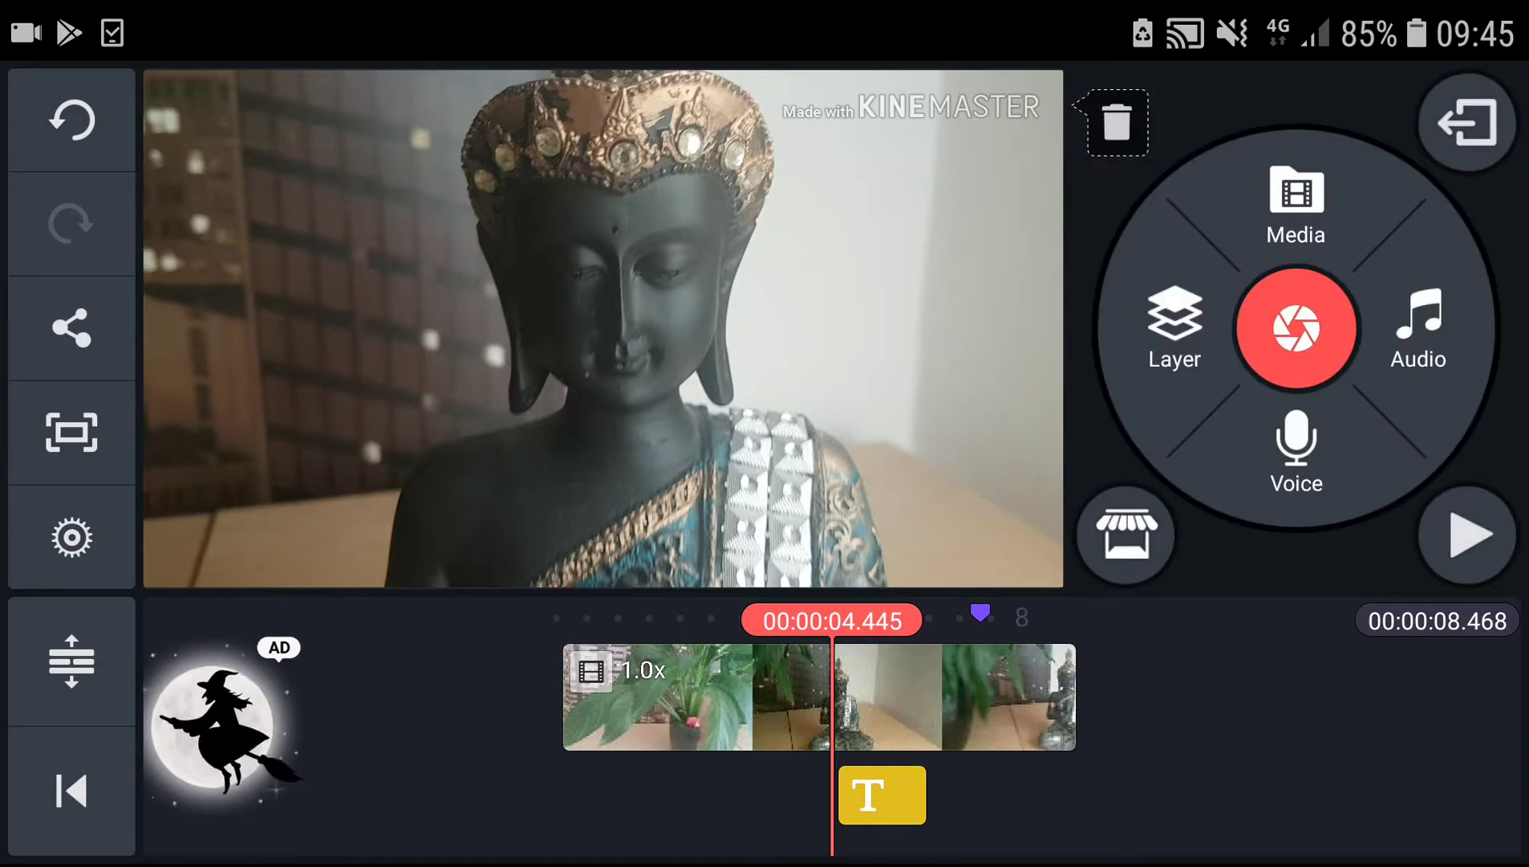
click(881, 796)
scroll(1297, 418, down, 1)
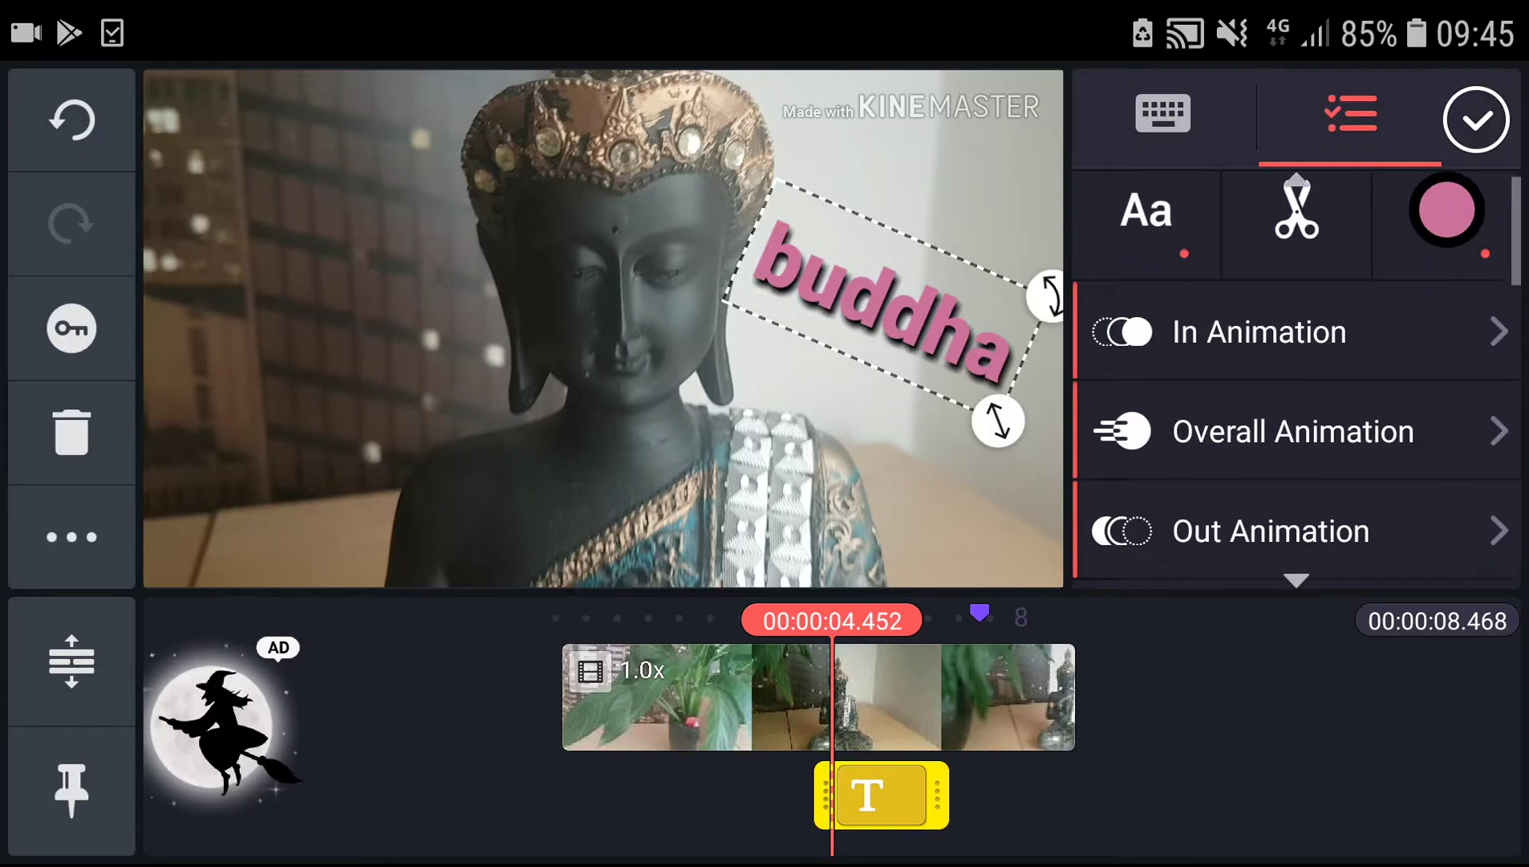
click(1297, 282)
scroll(1297, 335, down, 2)
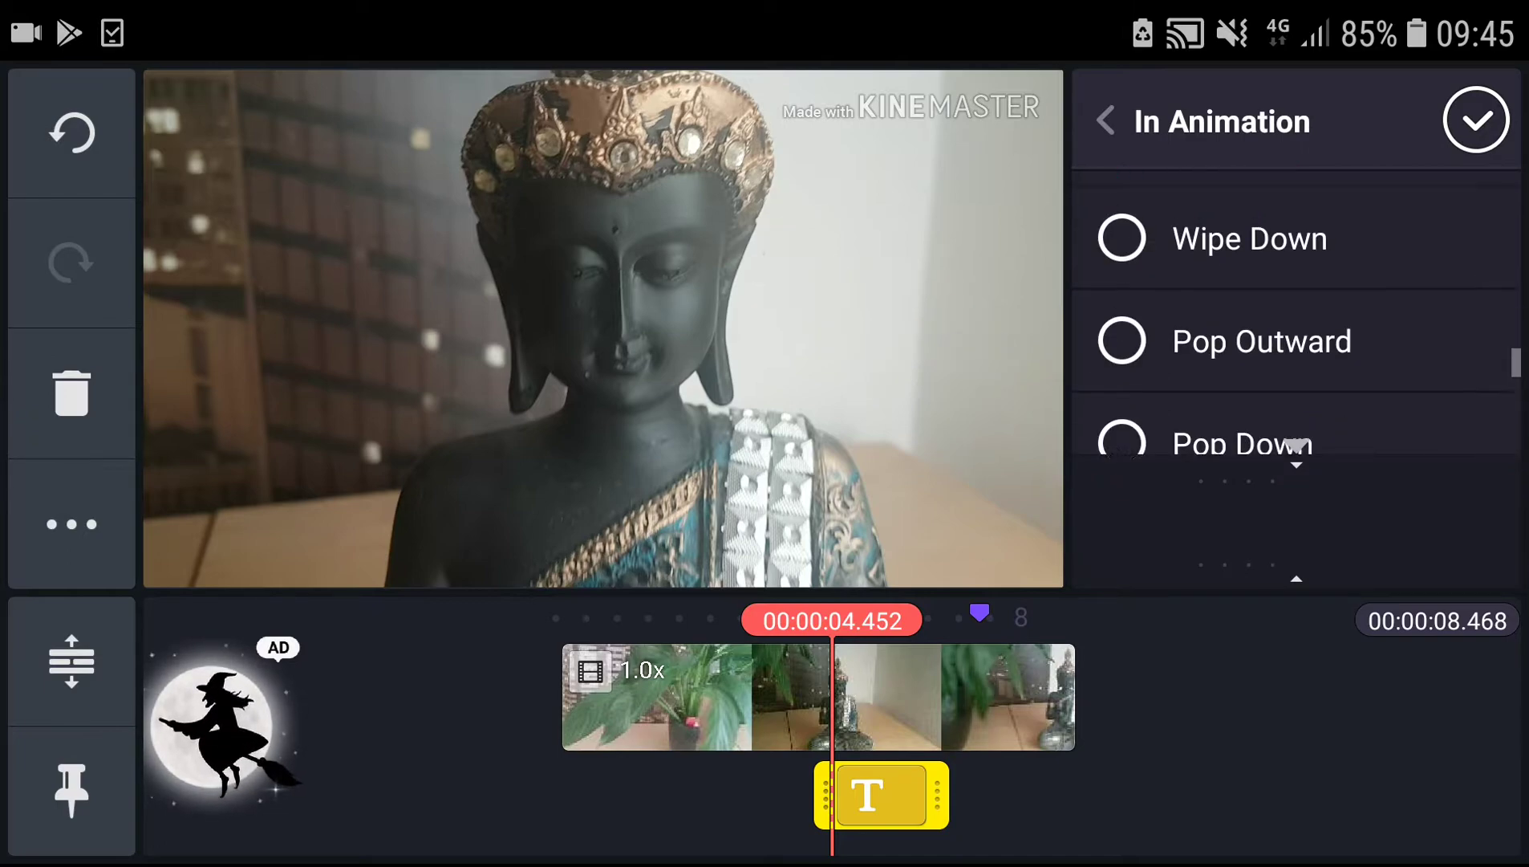
scroll(1297, 335, down, 2)
scroll(1297, 335, down, 3)
scroll(1296, 335, up, 2)
scroll(1297, 335, up, 3)
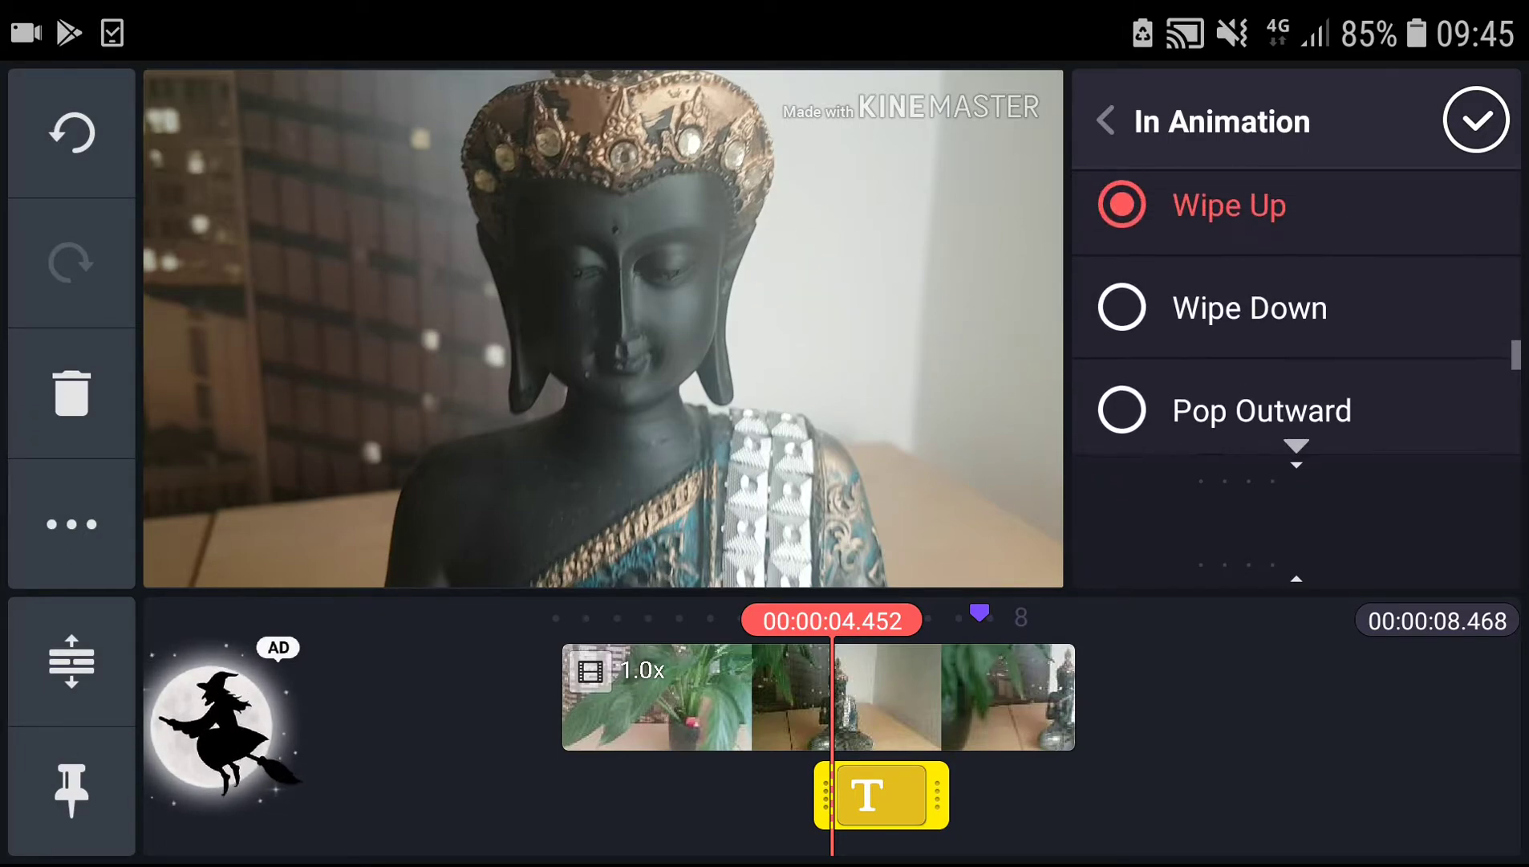
scroll(1297, 335, up, 2)
scroll(1297, 334, up, 2)
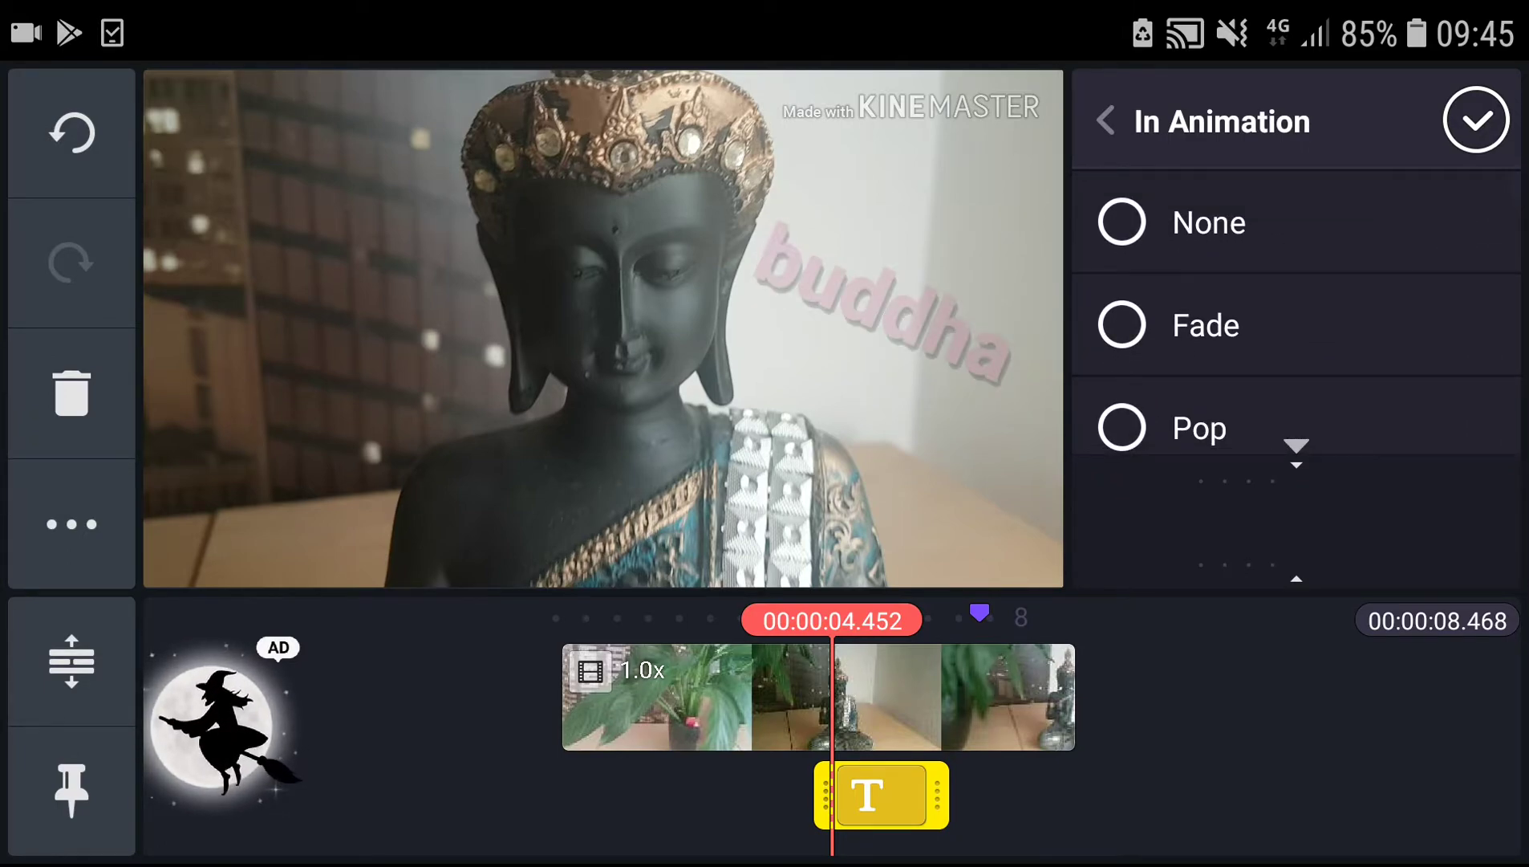
click(1297, 325)
click(1478, 121)
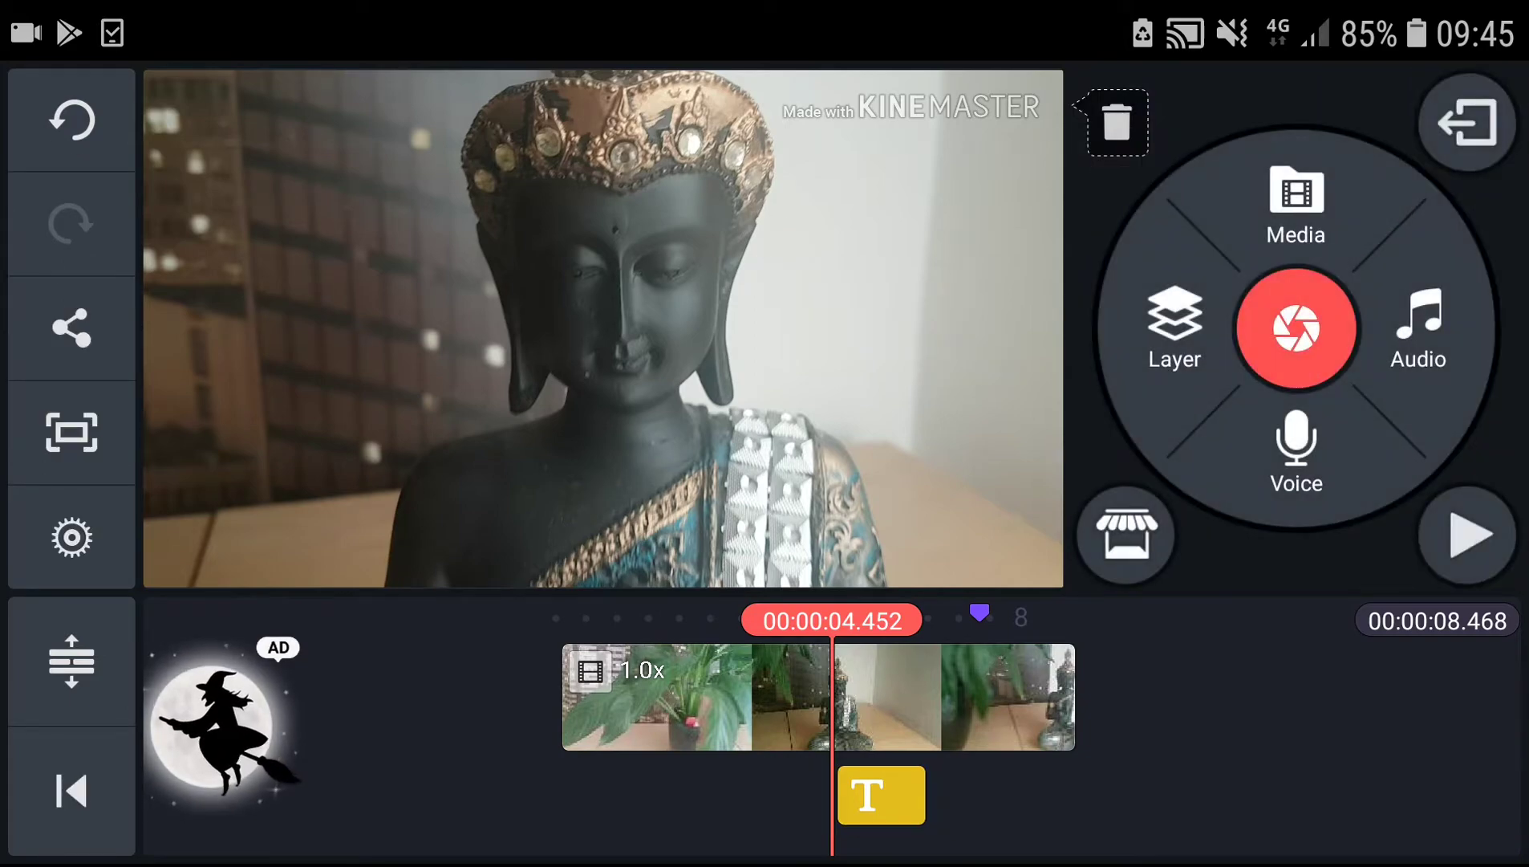
Set the buddha text's overall animation to None
click(1175, 316)
click(598, 358)
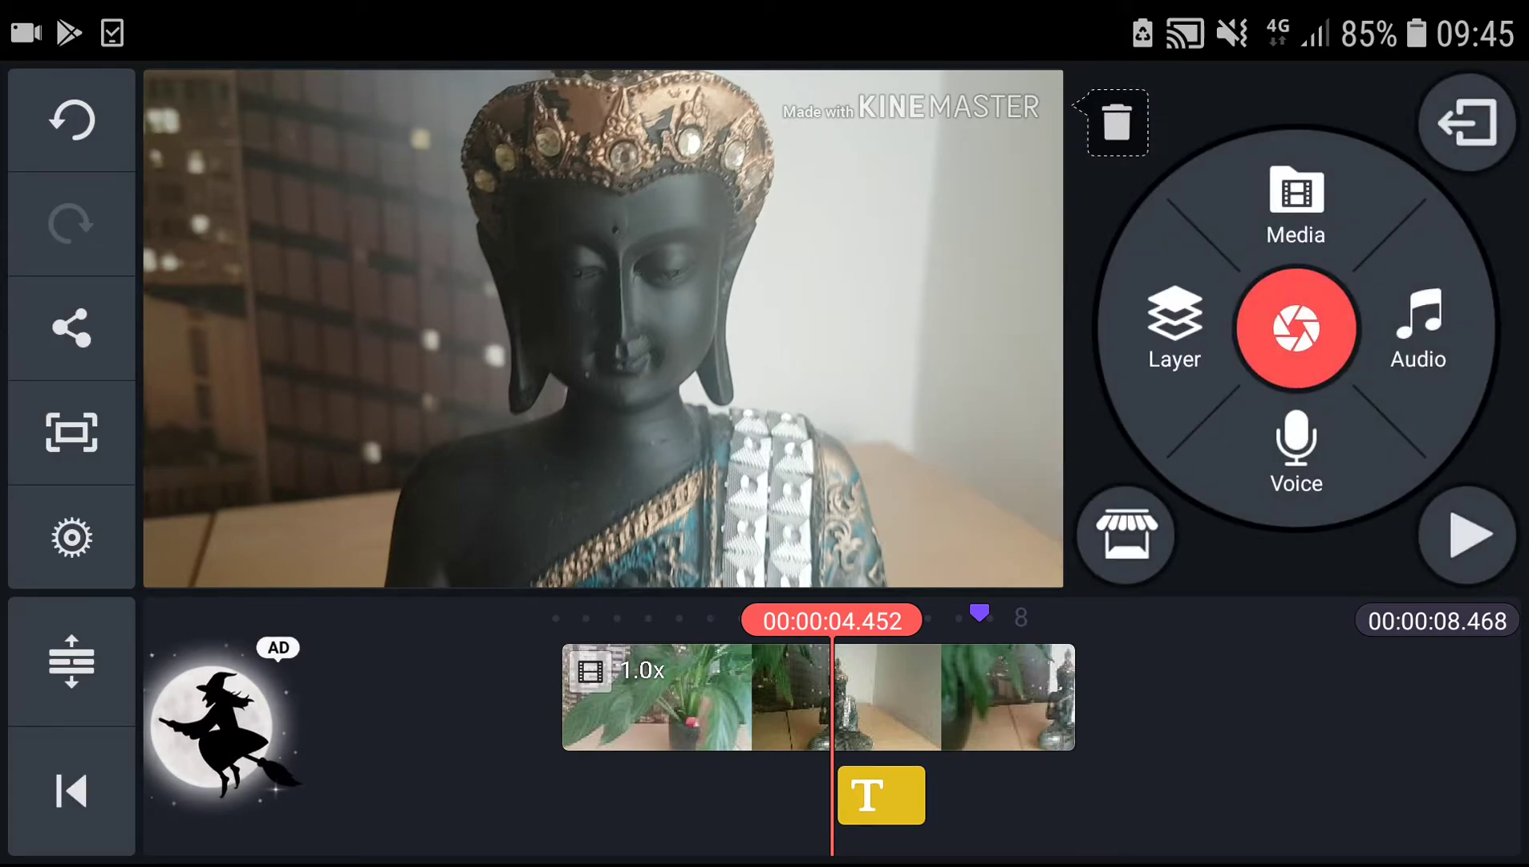
click(880, 795)
click(1293, 459)
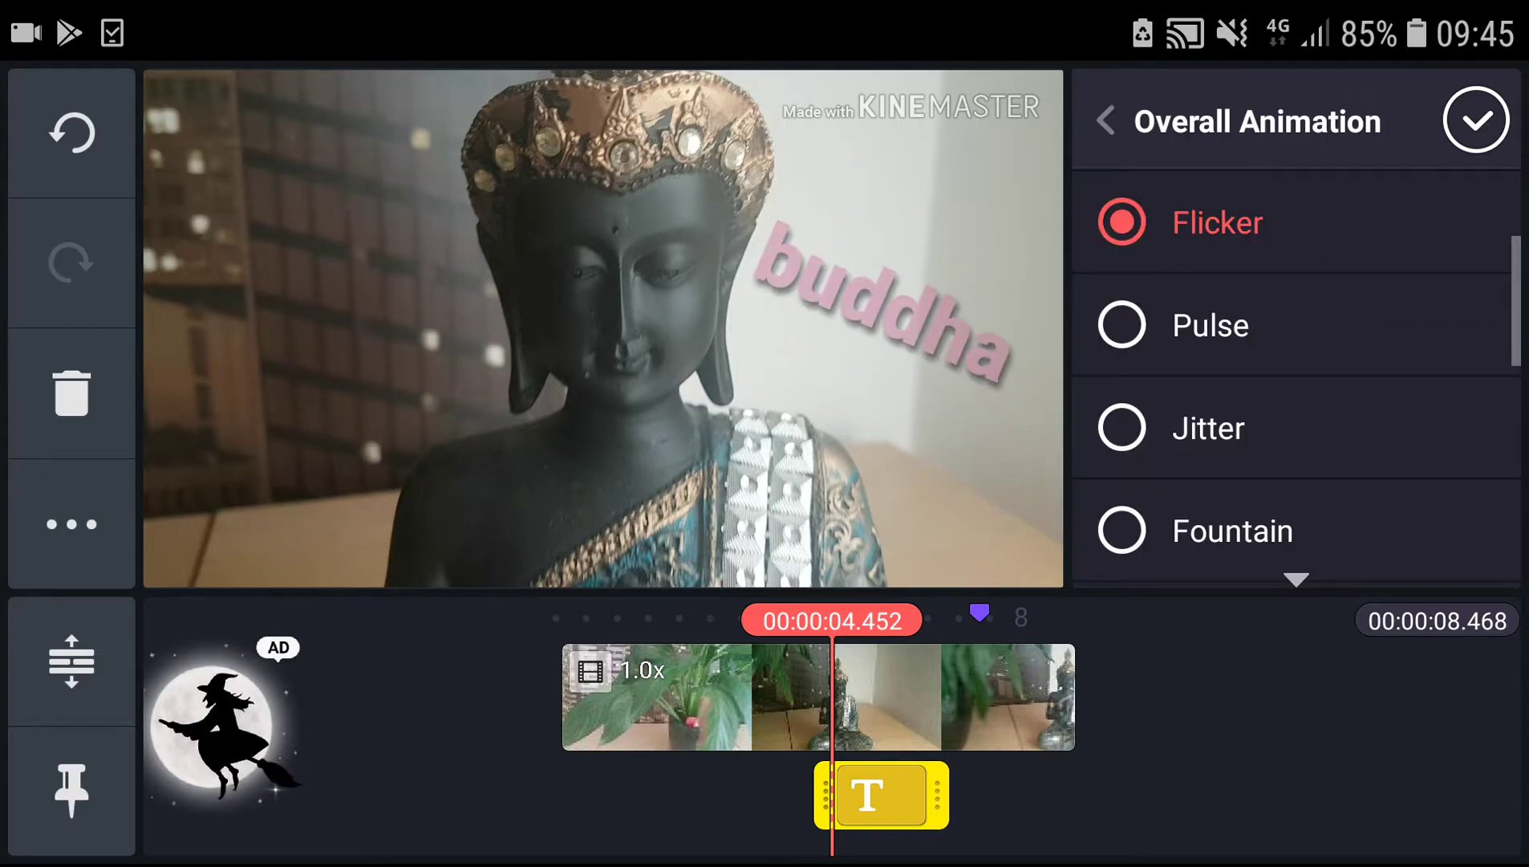
scroll(1296, 382, up, 2)
click(1209, 223)
click(1476, 120)
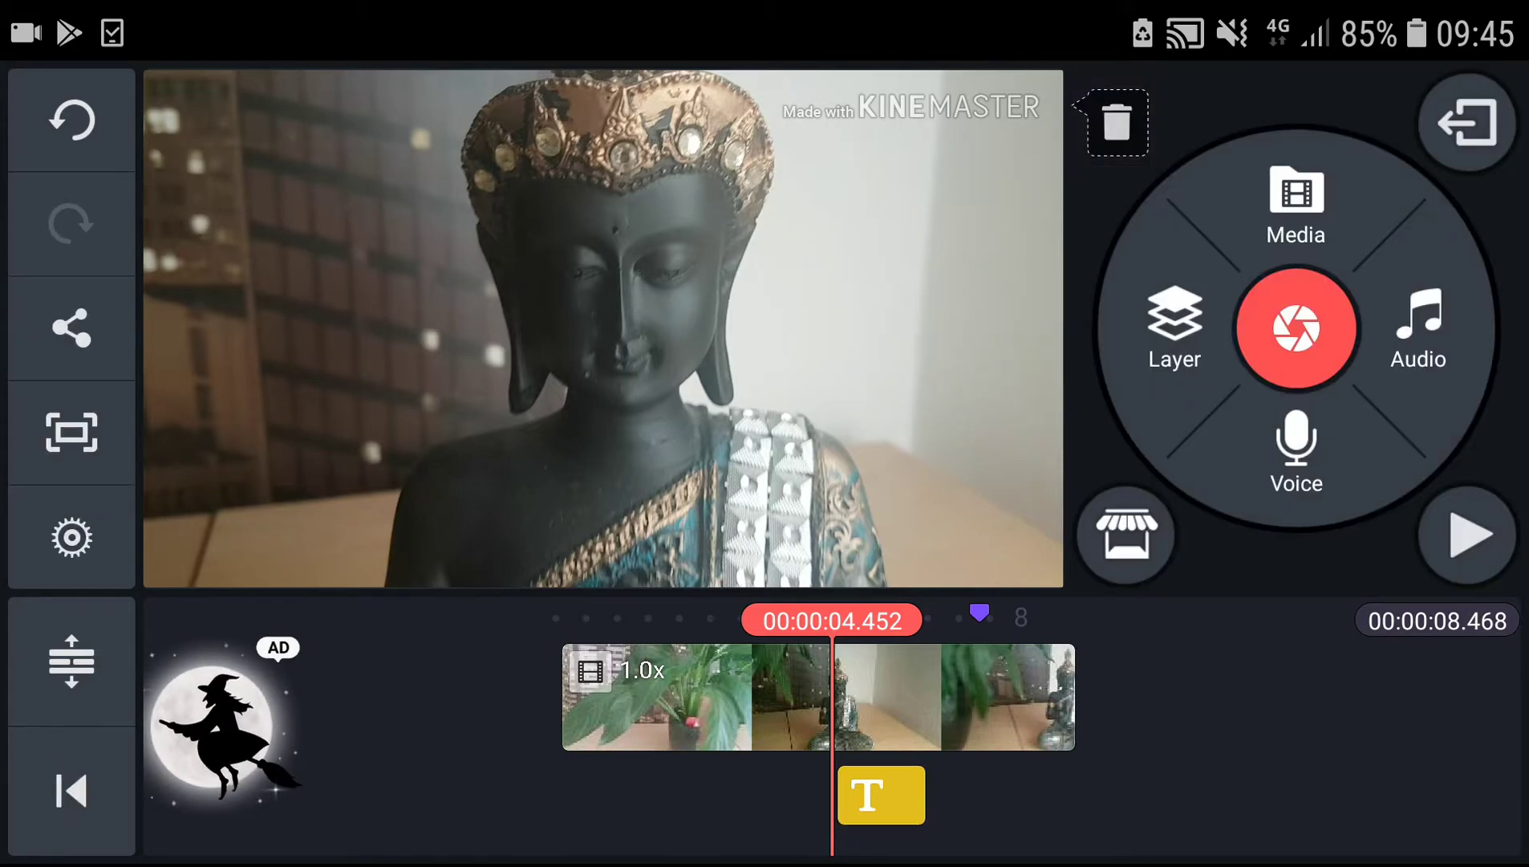
Reselect the buddha text layer and close its settings panel
click(1175, 325)
click(598, 358)
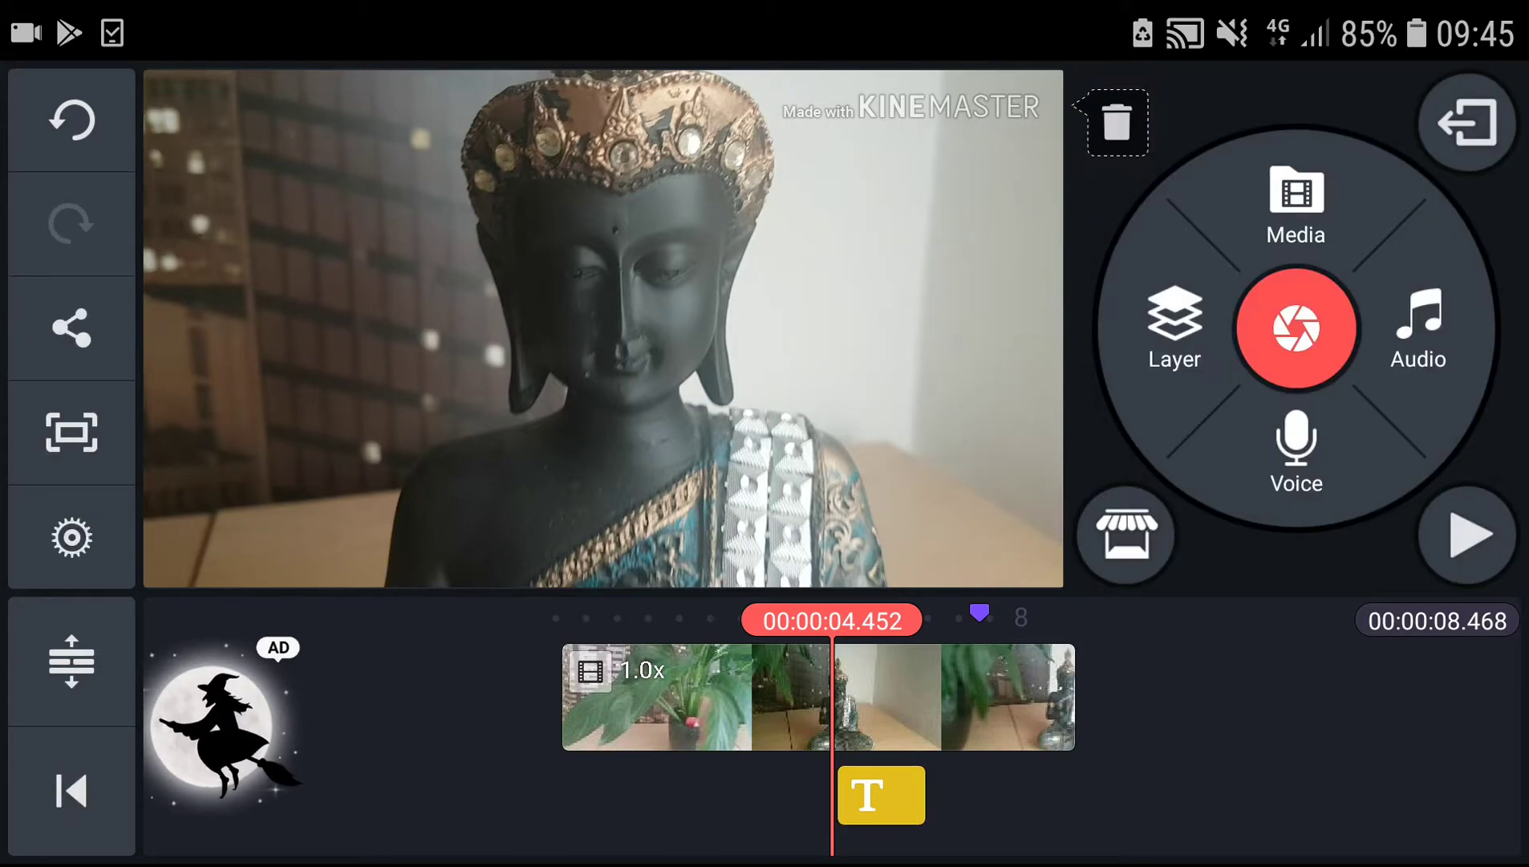
click(880, 796)
scroll(1296, 454, down, 5)
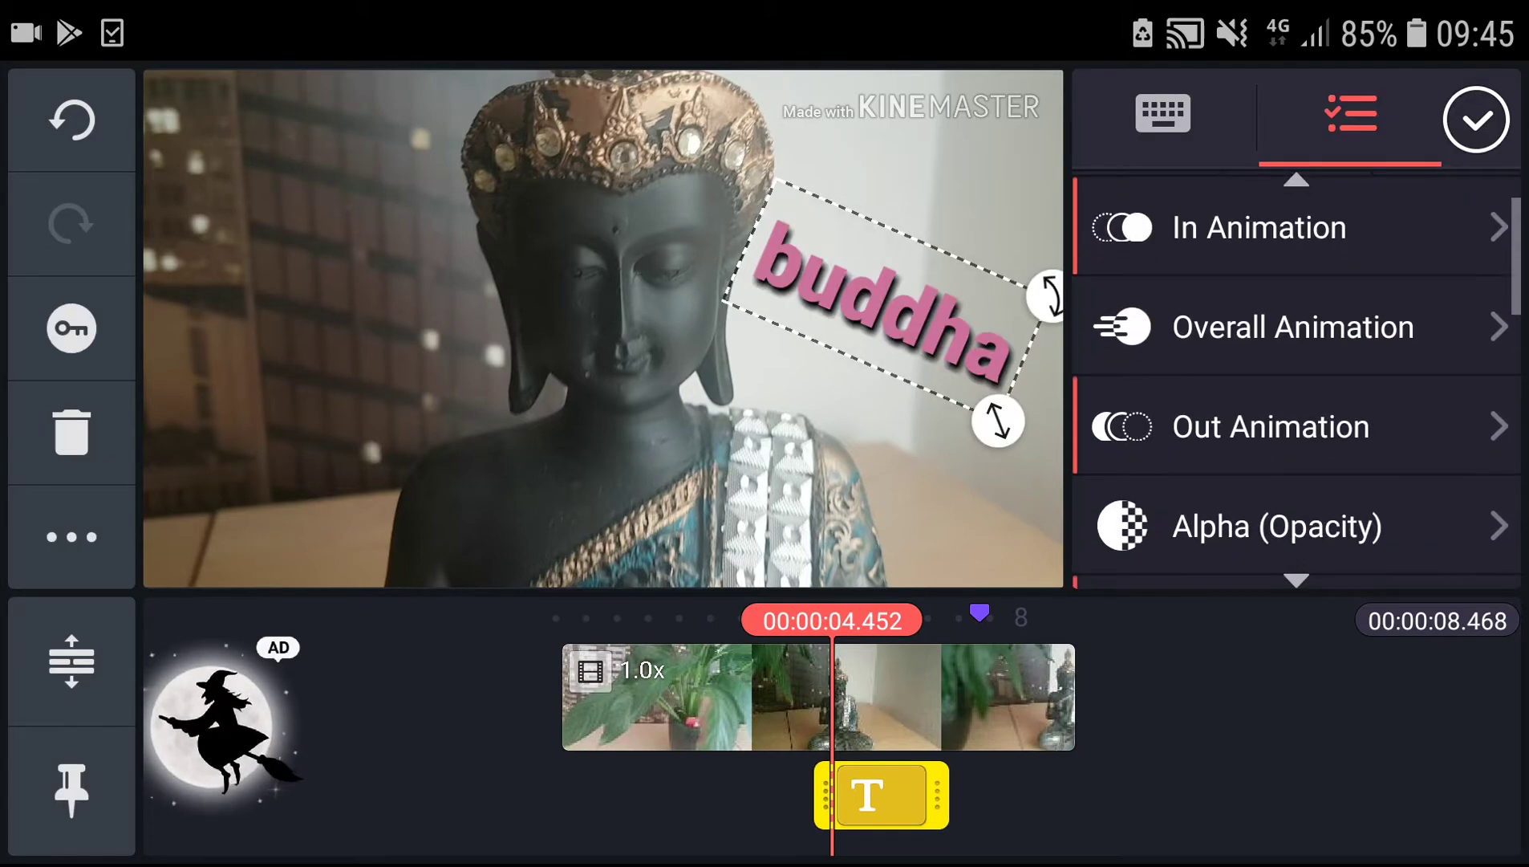
scroll(1297, 453, down, 5)
scroll(1297, 418, down, 2)
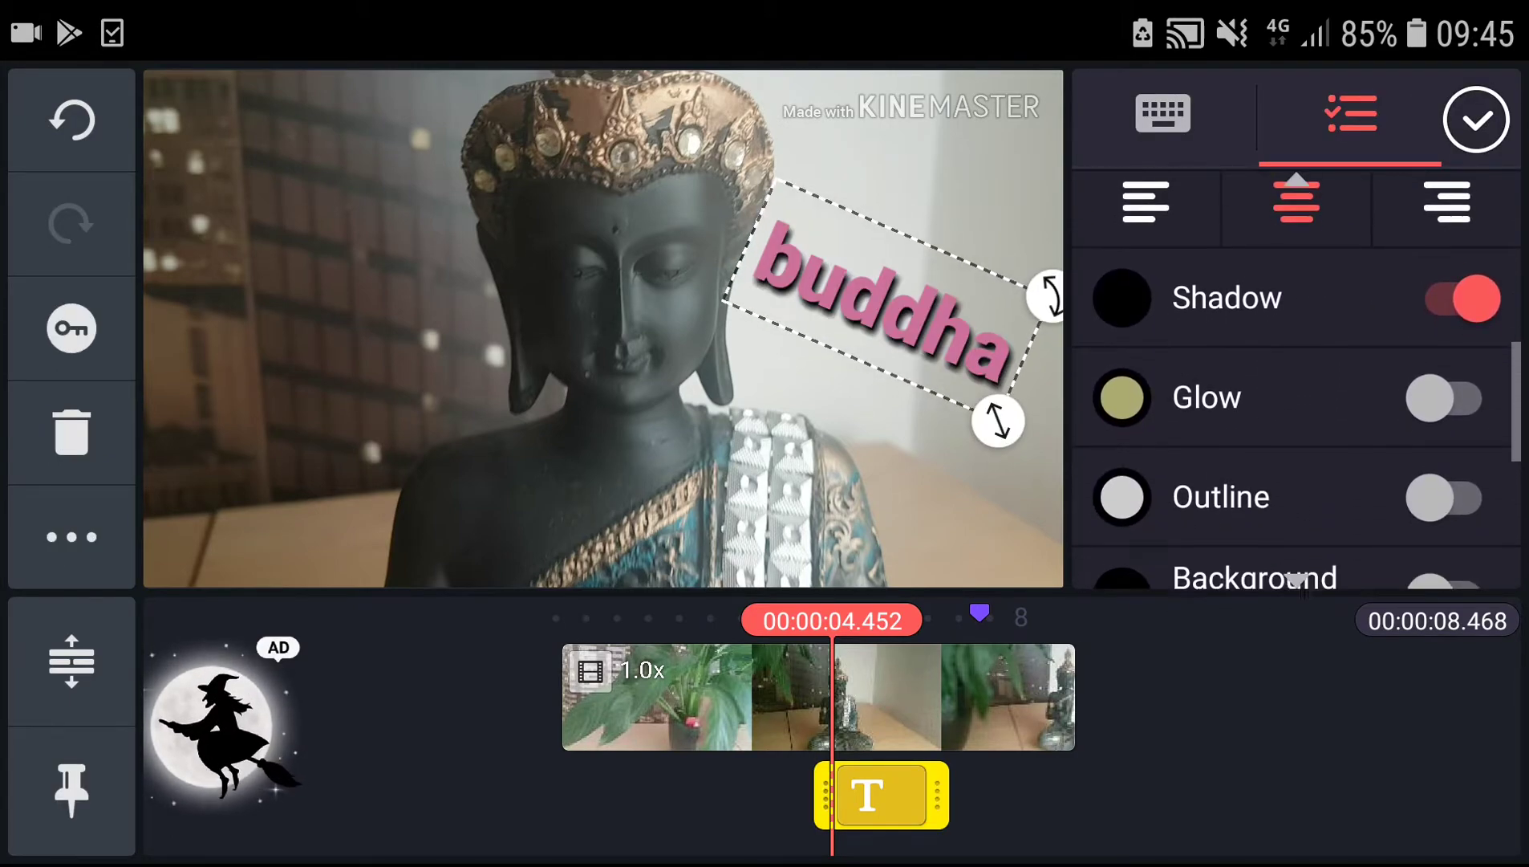
scroll(1296, 418, up, 8)
scroll(1296, 418, down, 2)
scroll(1296, 418, down, 1)
scroll(1297, 418, down, 1)
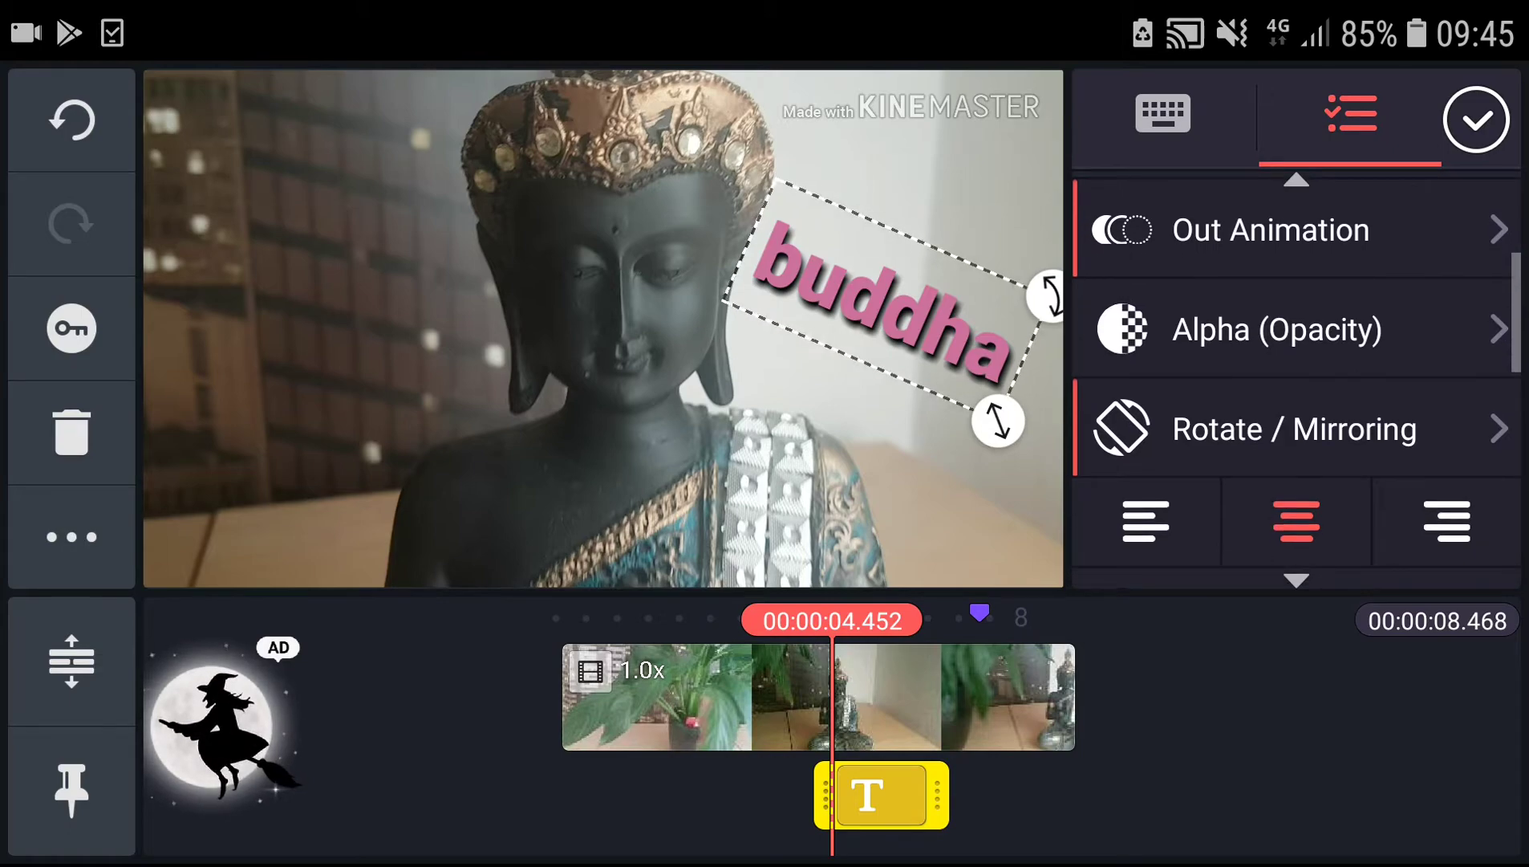
click(1477, 119)
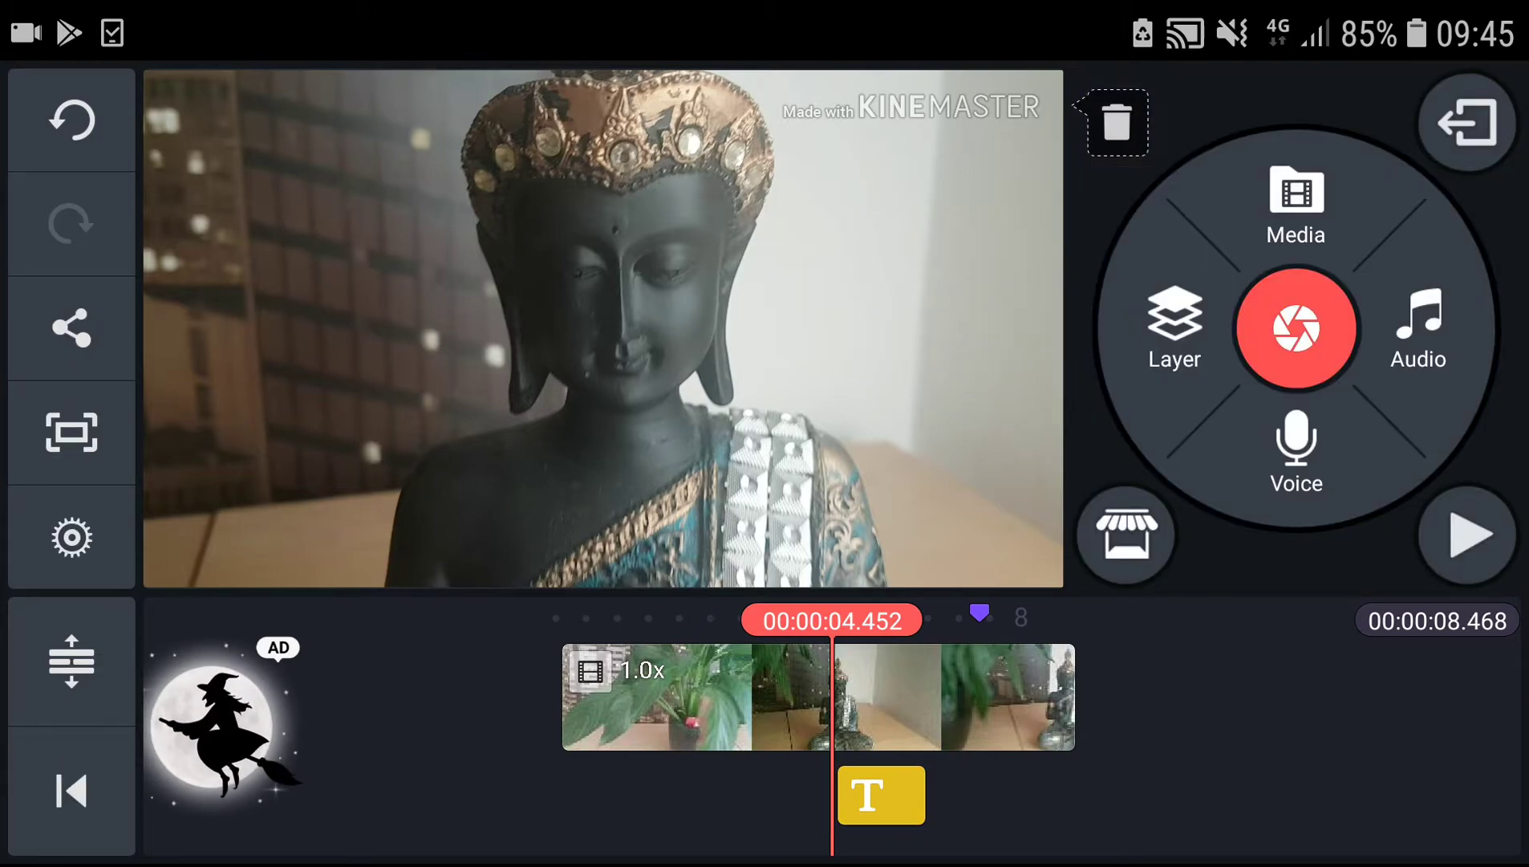
Rewind the timeline to 00:00 and play the Buddha project to the end
drag(657, 698, 1075, 698)
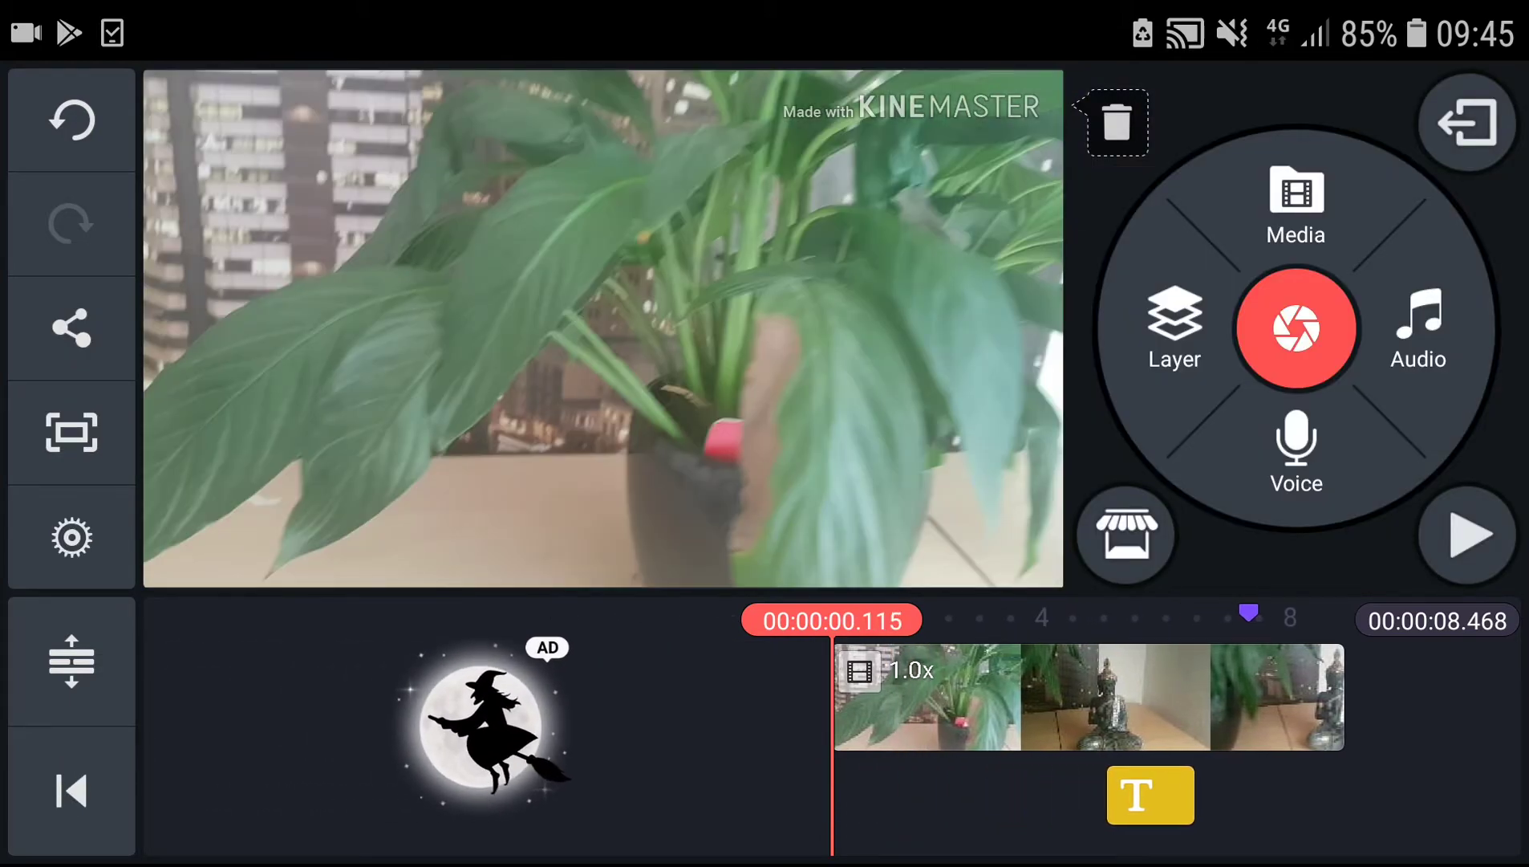
click(1470, 536)
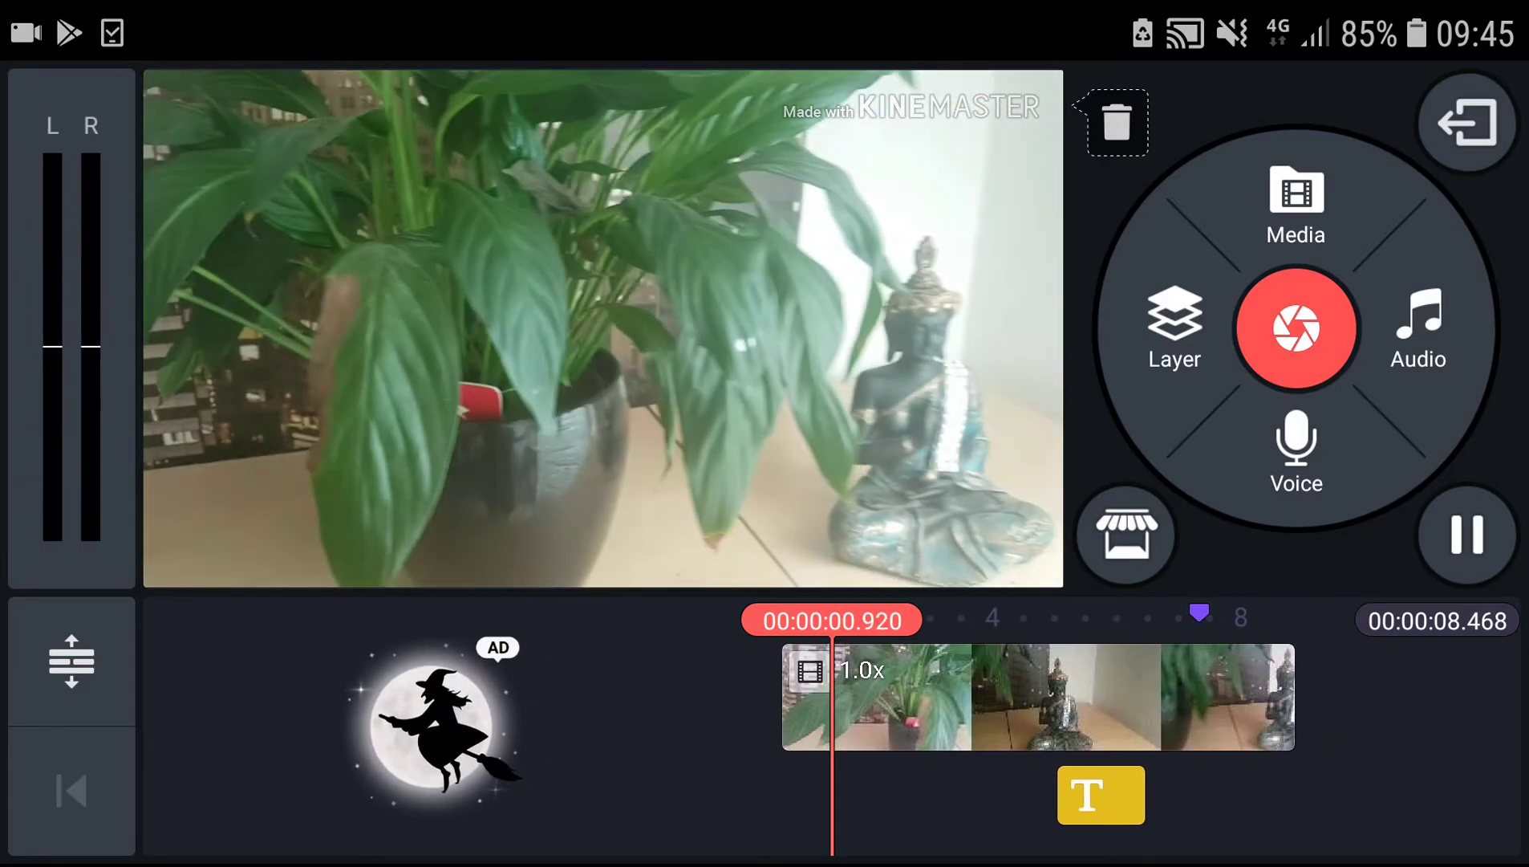